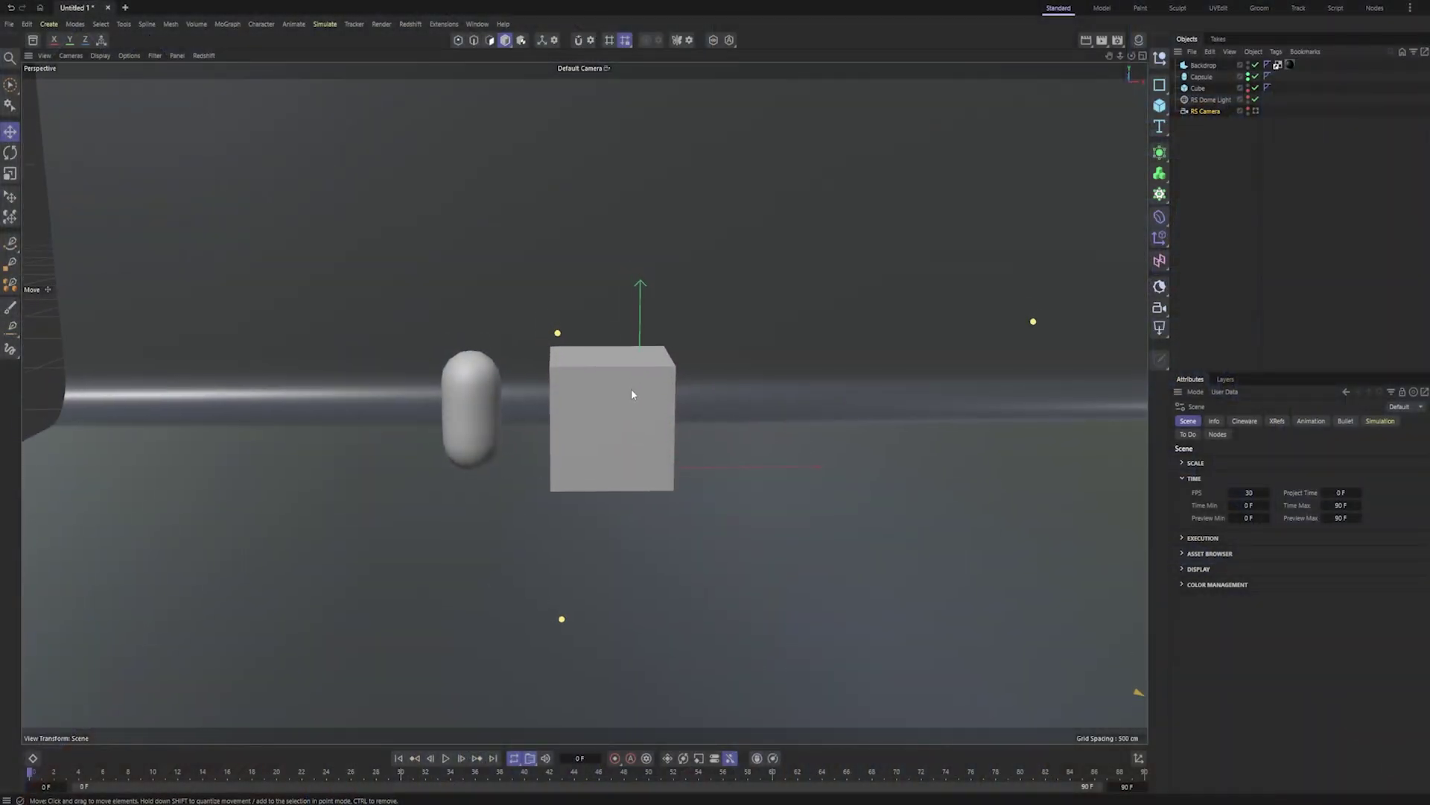
- Apply the Brickwall material from the material library to both the capsule and the cube
left_click(471, 392)
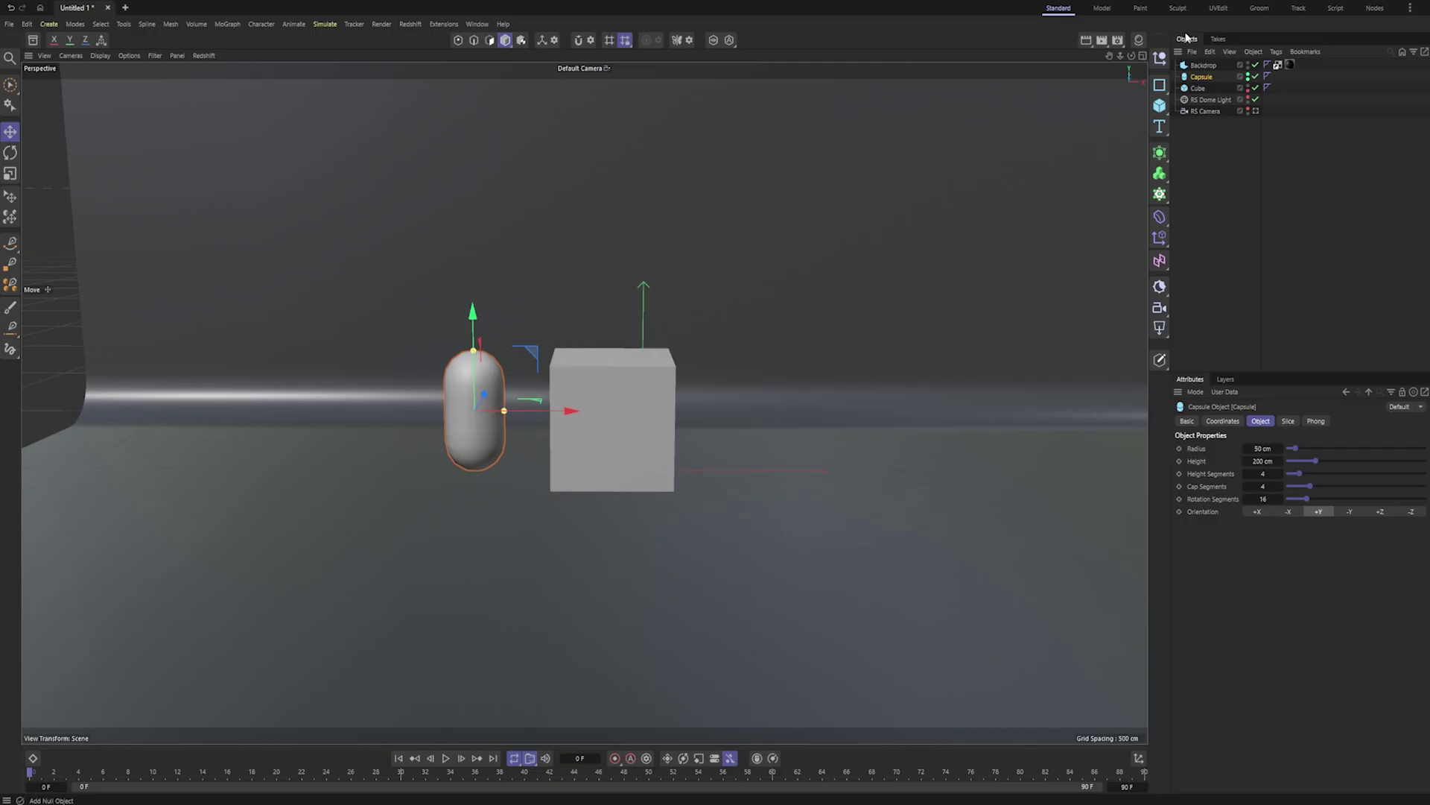
left_click(1140, 40)
left_click(1082, 99)
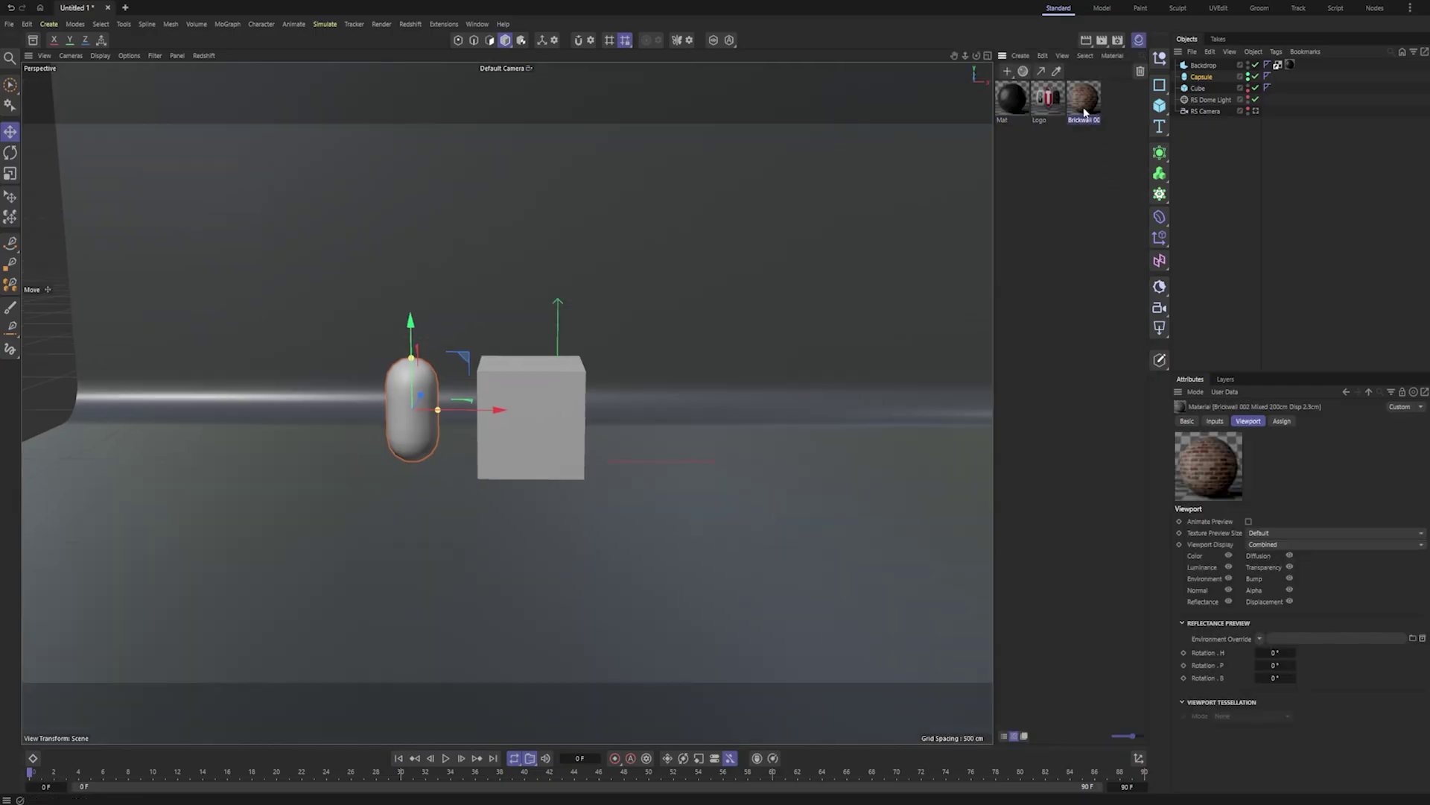
left_click(1042, 108)
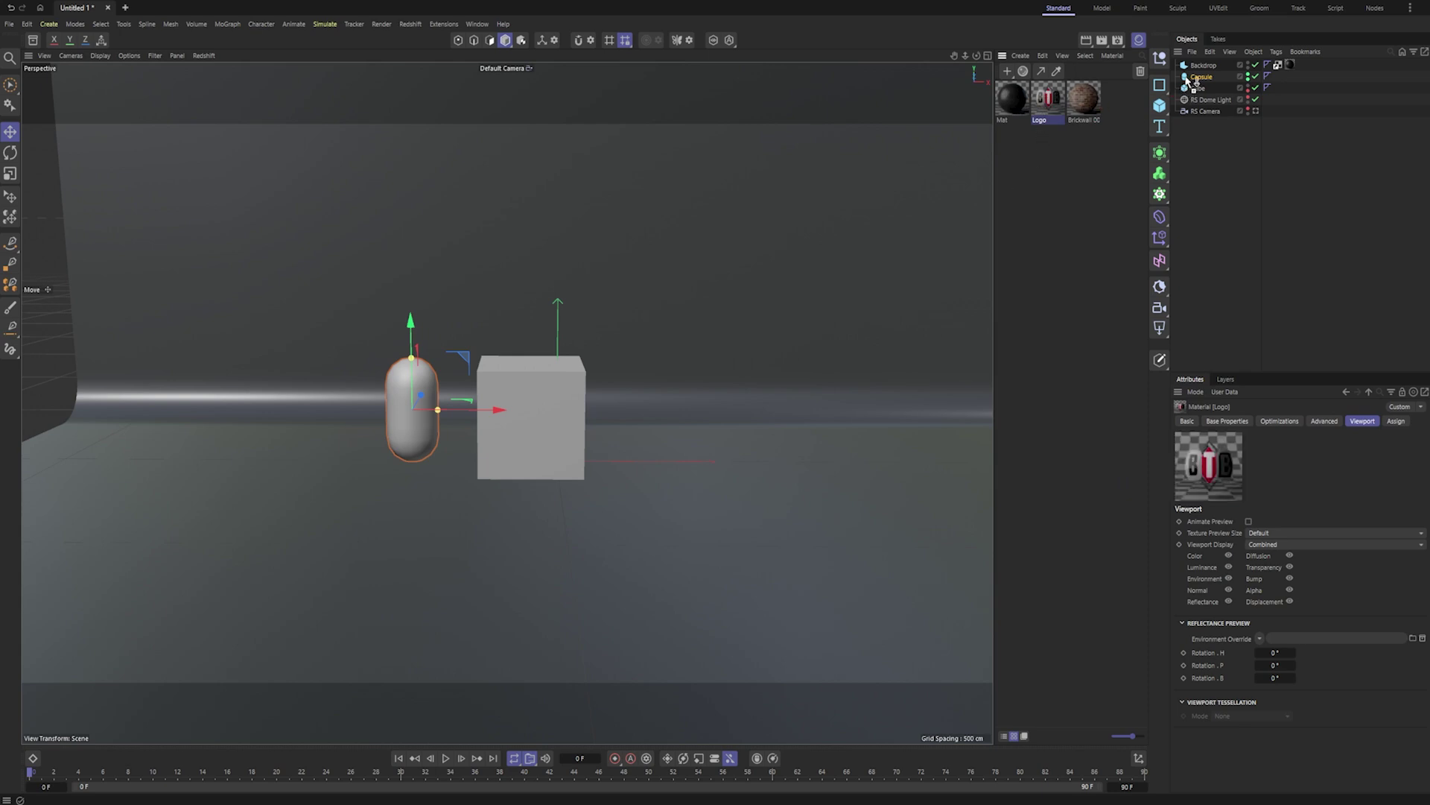
left_click_drag(1201, 91, 1205, 77)
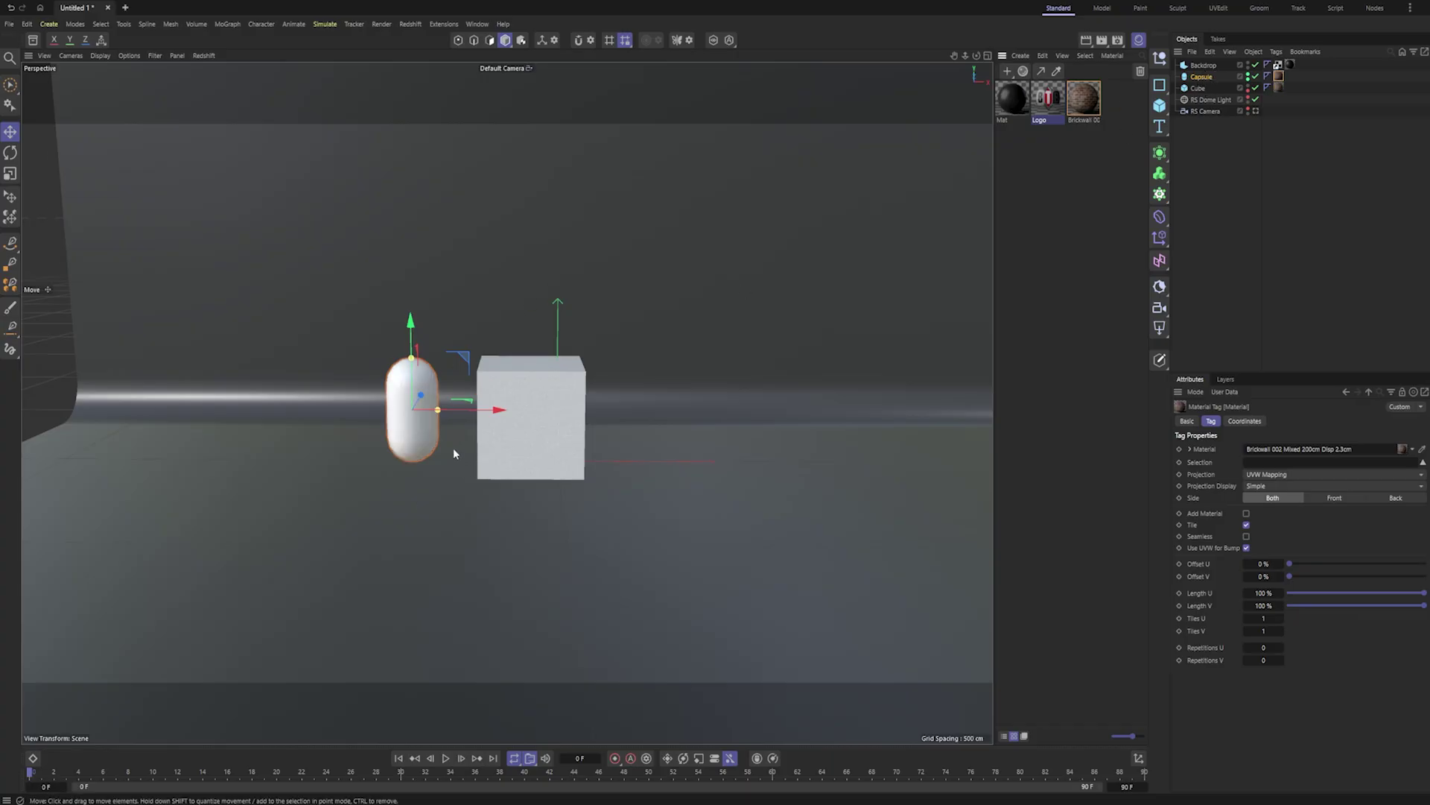
- Start the Redshift render in the viewport and make the cube visible in the render
scroll(451, 447, "up", 5)
left_click_drag(552, 441, 580, 259, "alt")
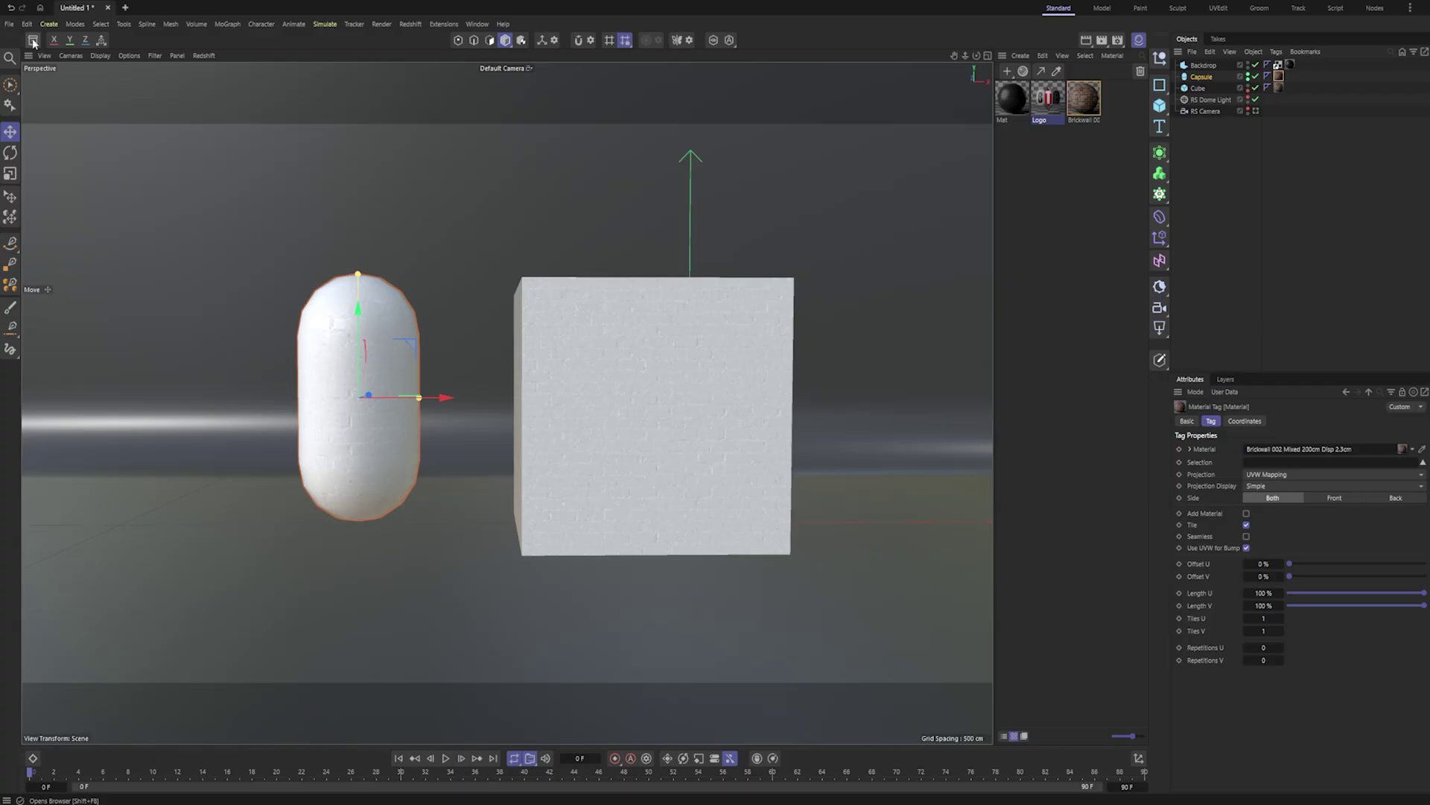
left_click(212, 55)
left_click(224, 76)
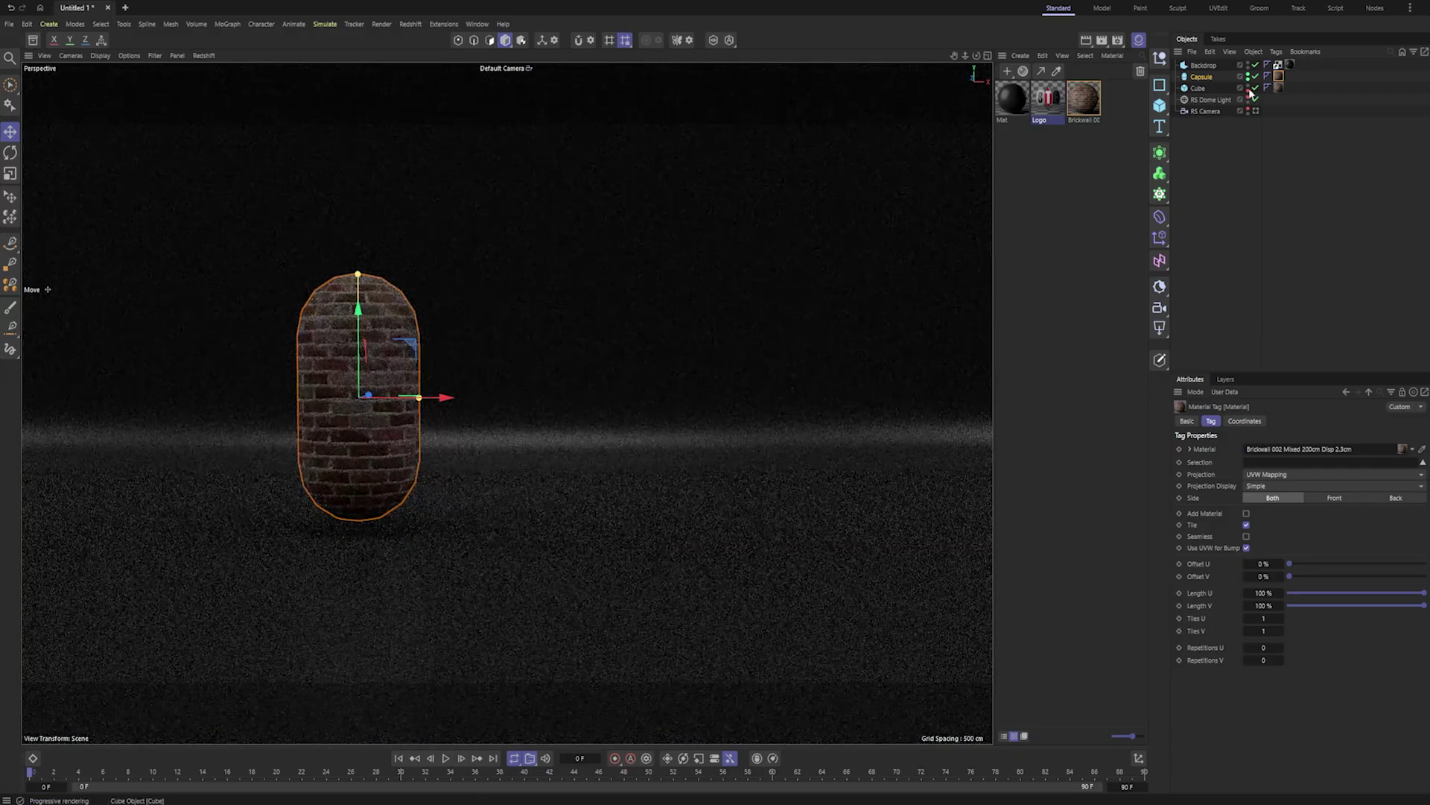
left_click(1248, 91, "alt")
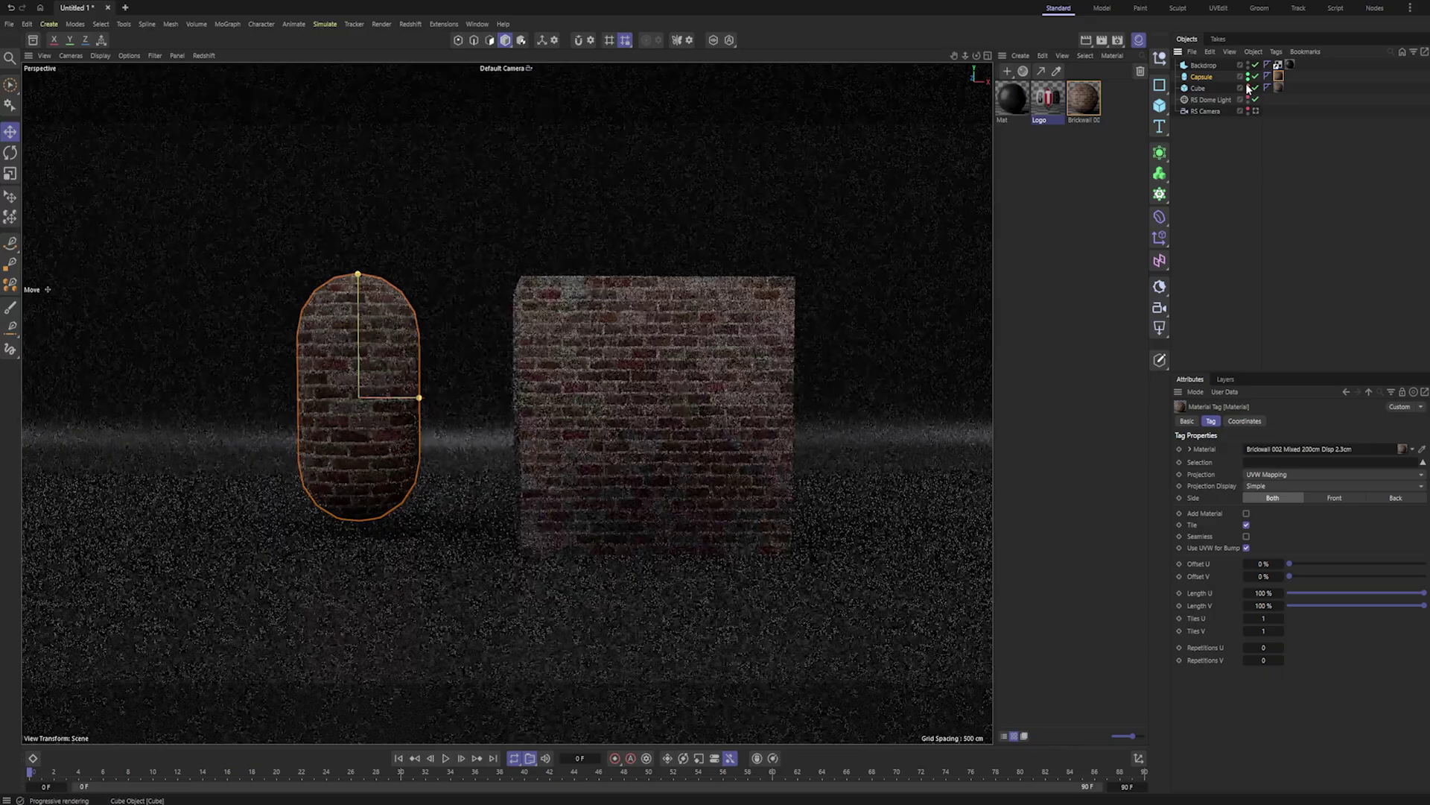
middle_click_drag(632, 448, 614, 473, "alt")
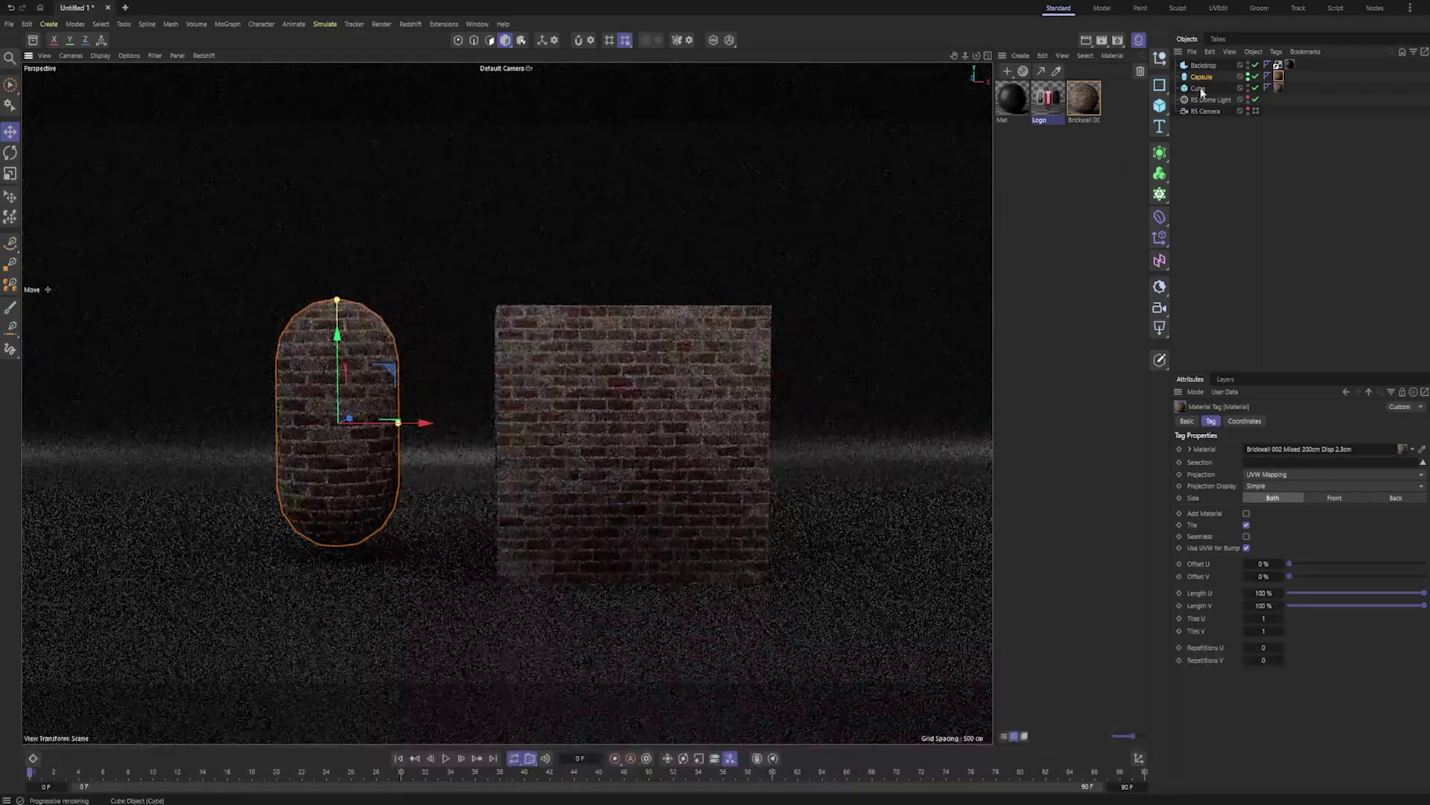
- Select the cube's Brickwall material tag and enable texture mode for adjusting its projection
left_click(1279, 88)
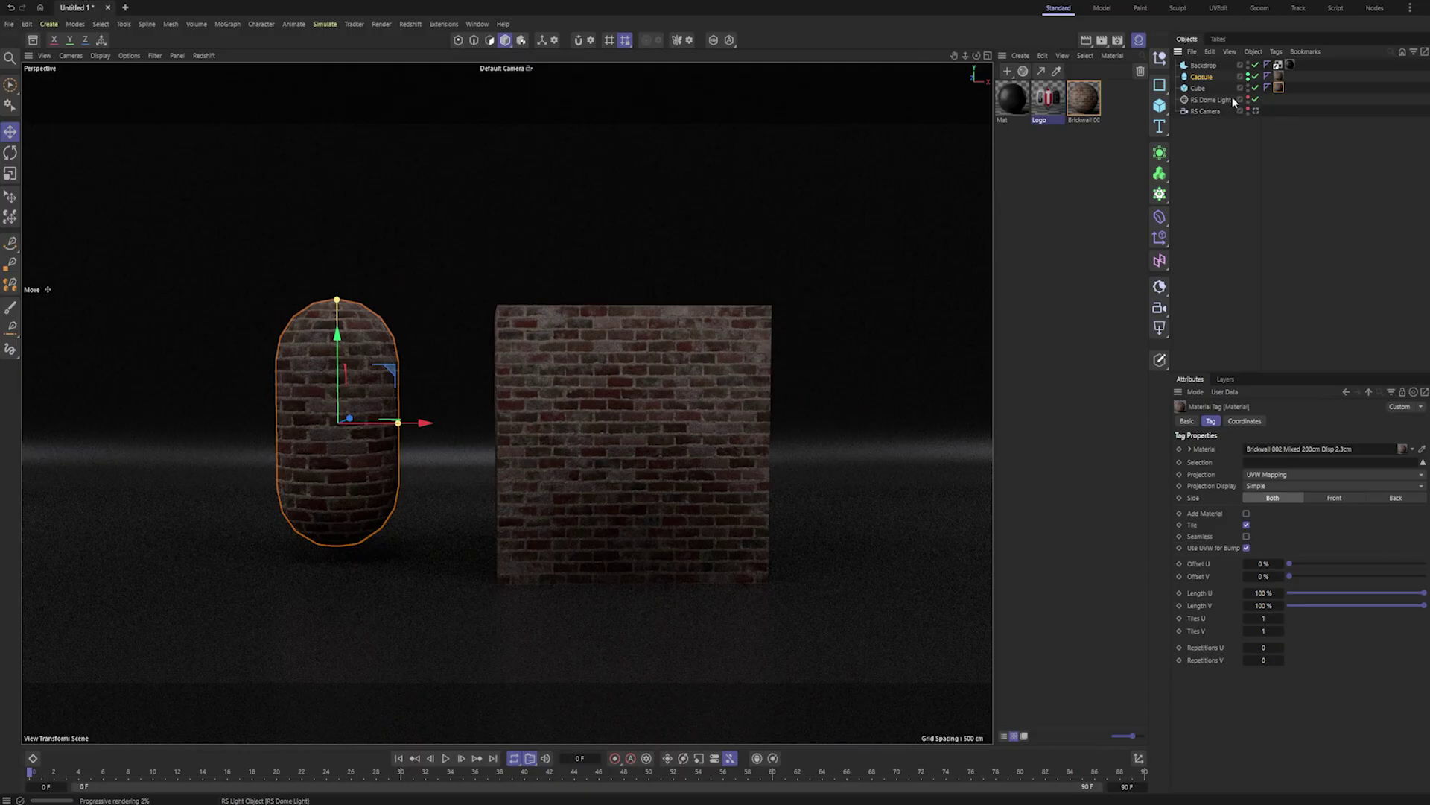
left_click(1196, 87)
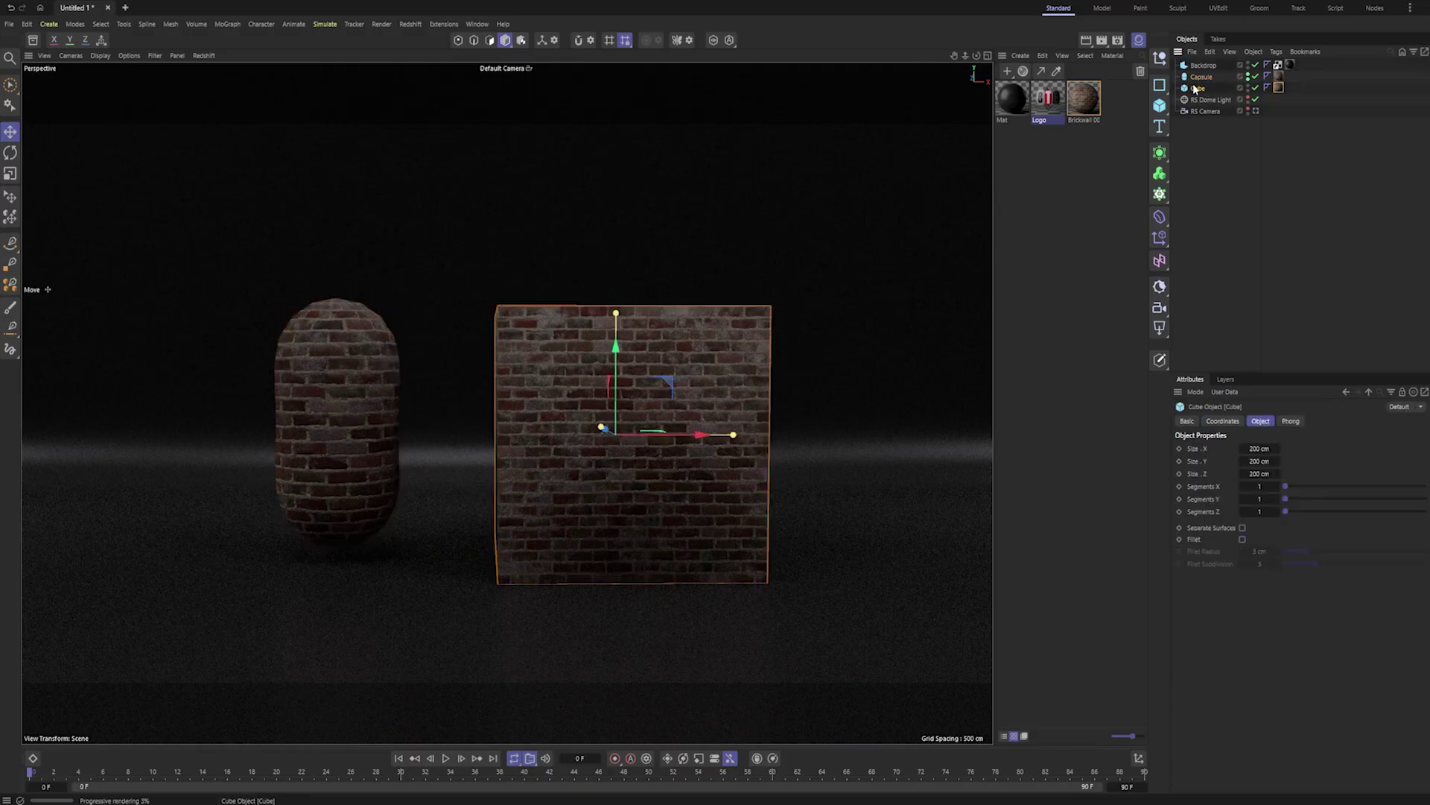
left_click(1278, 87)
left_click(522, 46)
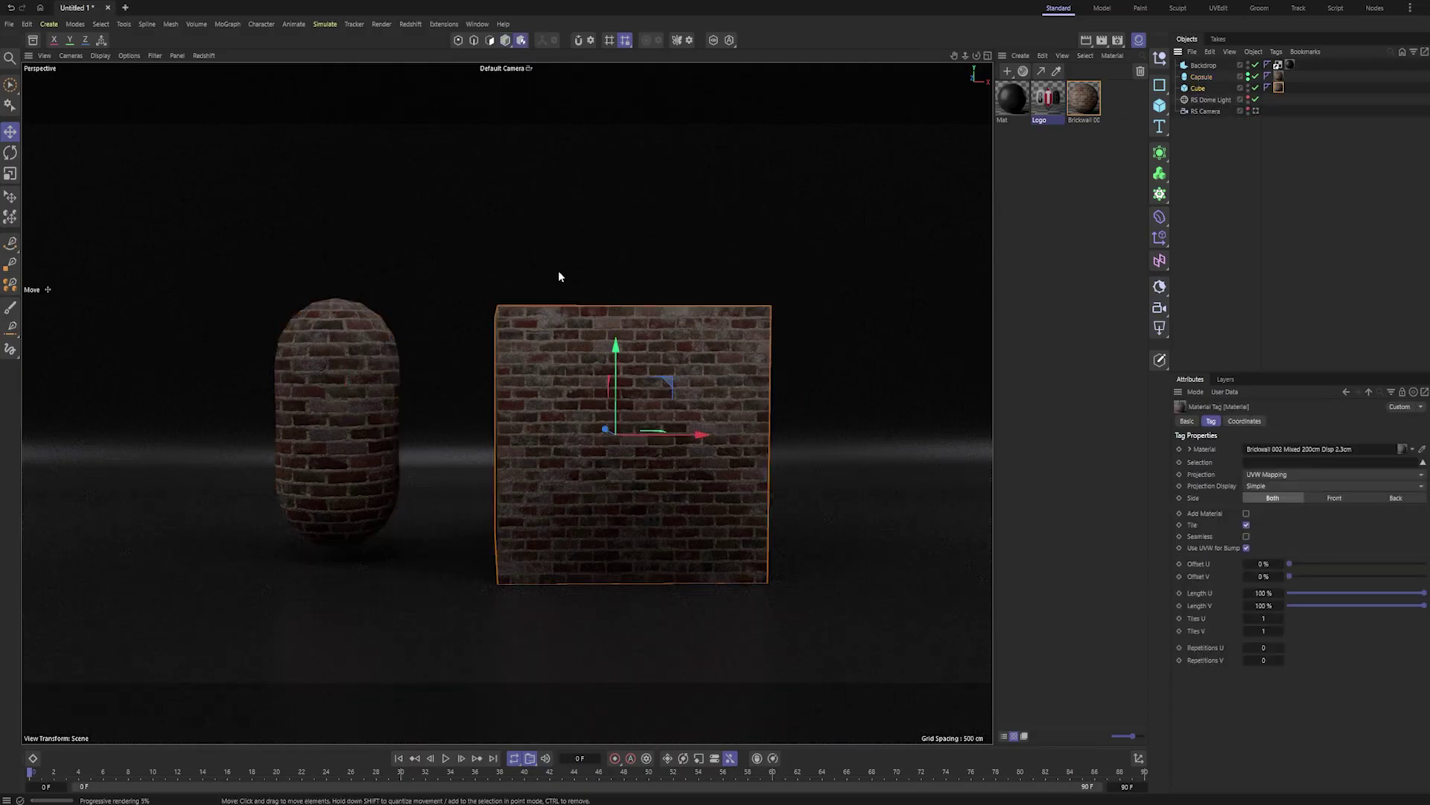
- Try rotating the cube's texture axis and undo the adjustments
left_click_drag(565, 356, 590, 297, "alt")
key("r")
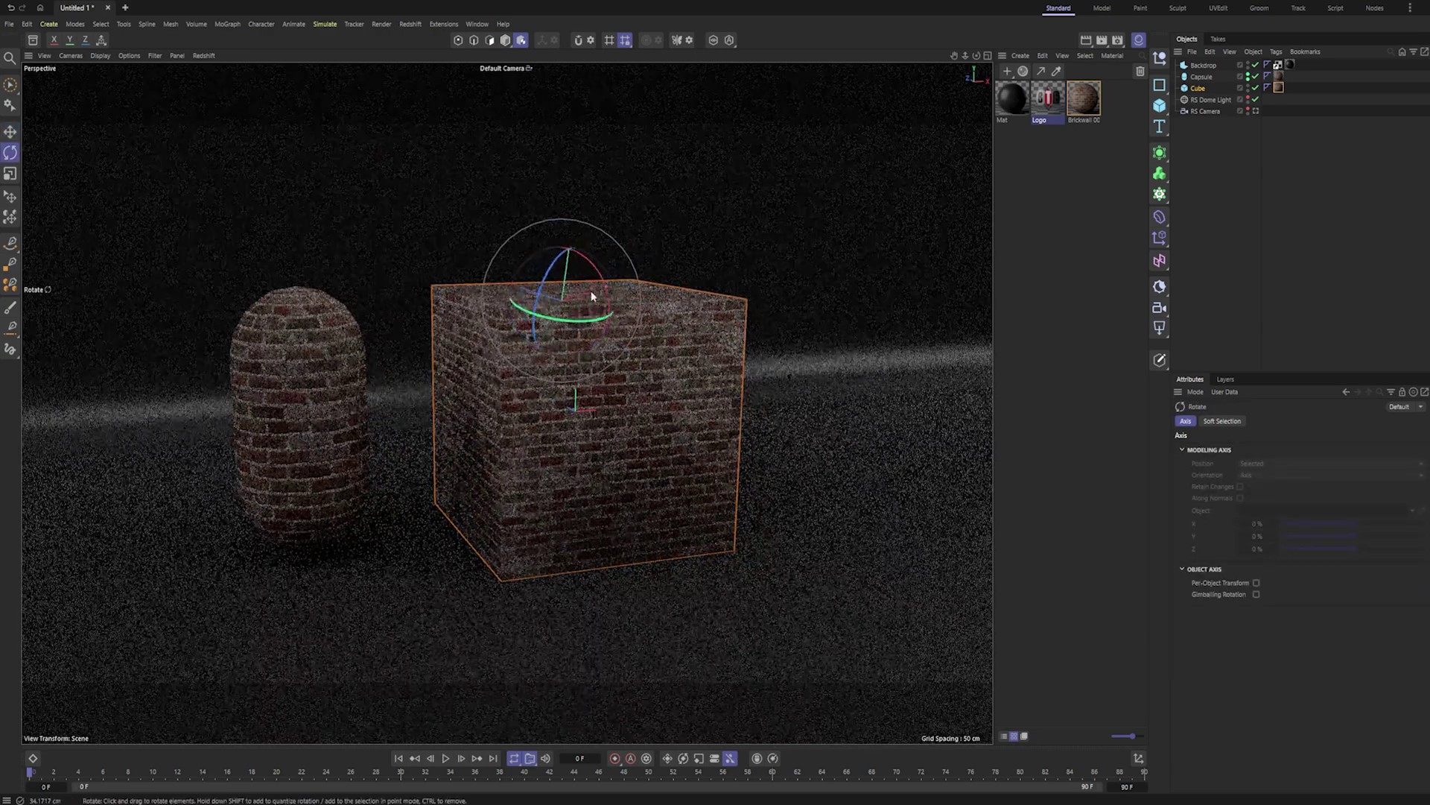
key("ctrl+z")
key("ctrl+z")
key("ctrl+z")
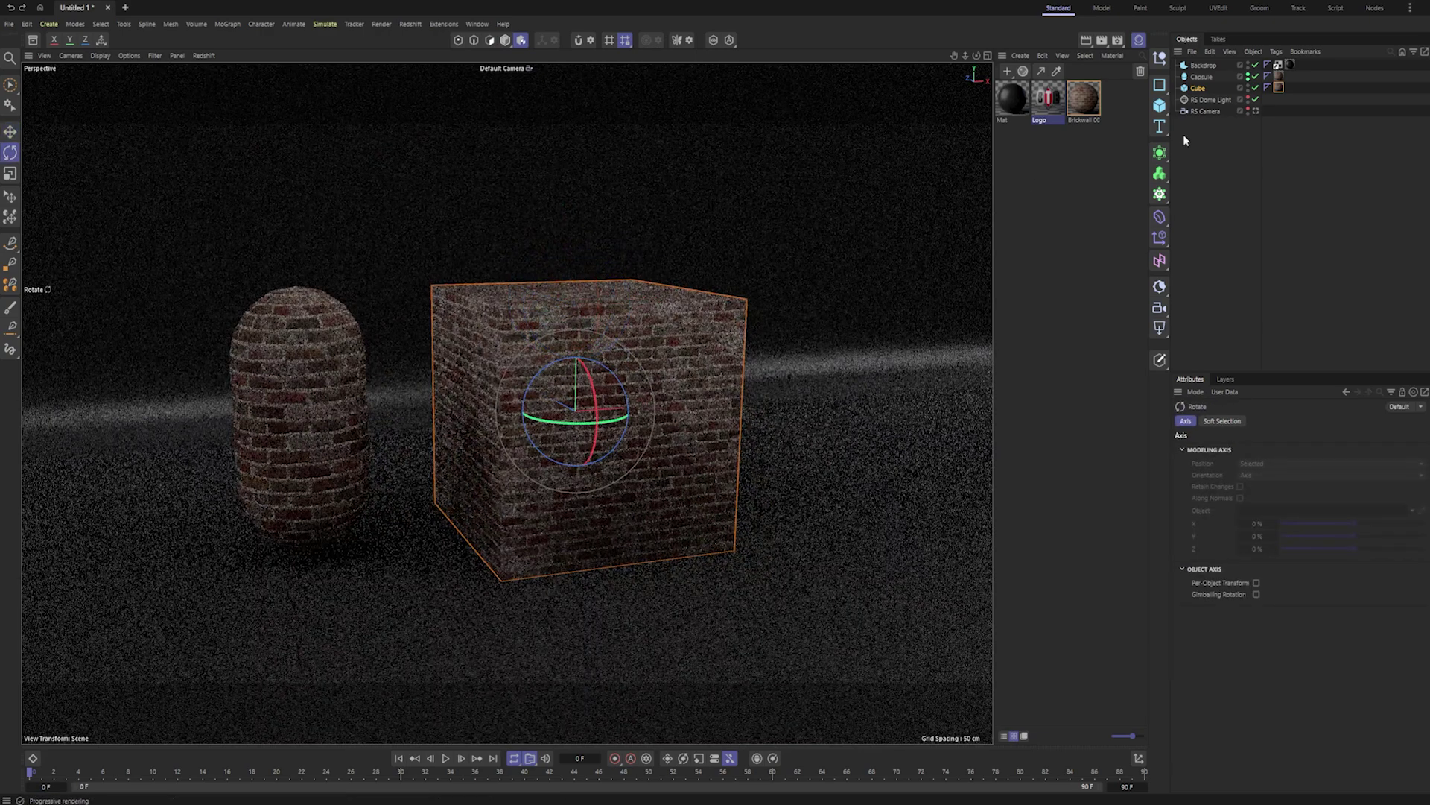
- Set the projection of the cube's Brickwall material tag to Cubic
left_click(1280, 88)
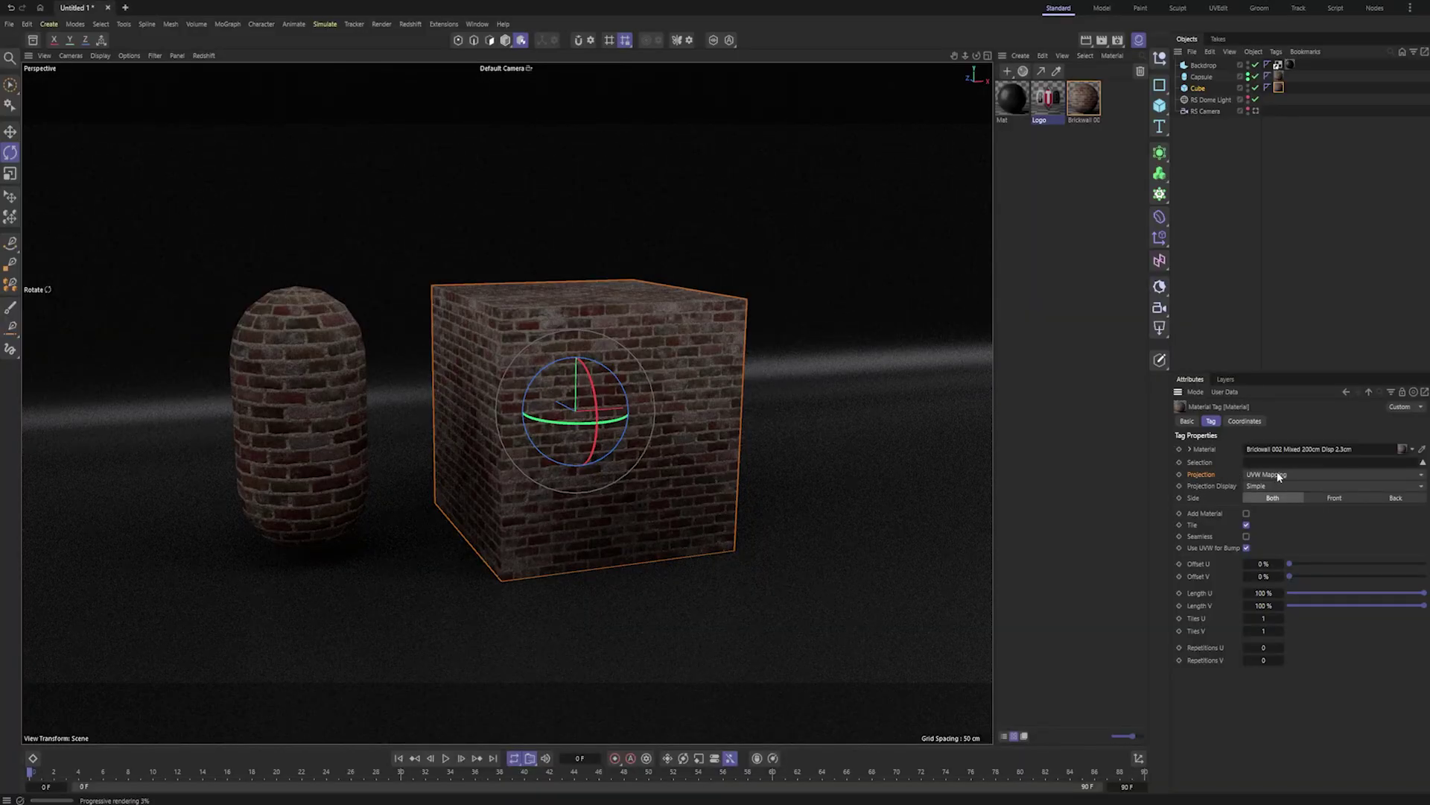
left_click_drag(554, 514, 665, 492, "alt")
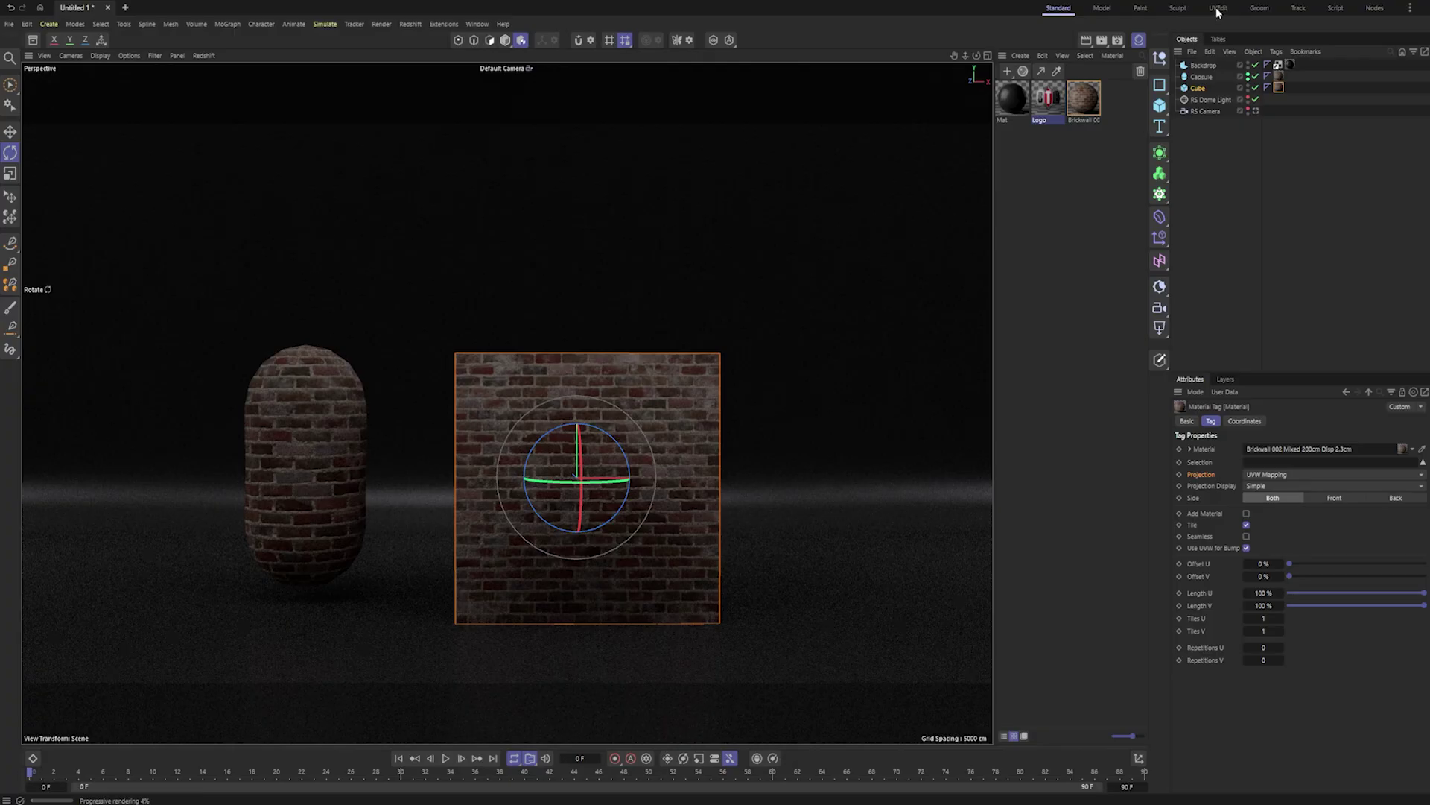
left_click(1259, 476)
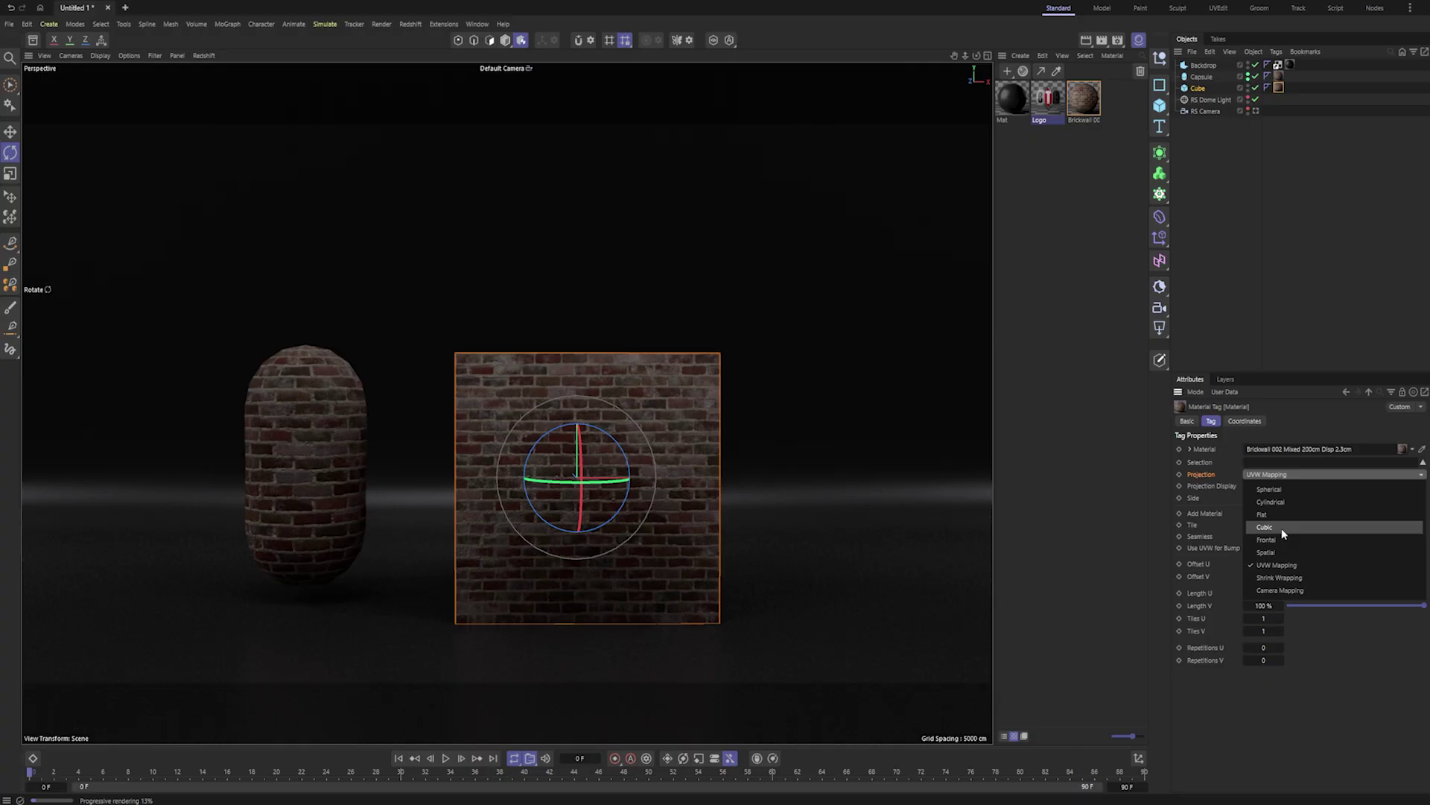
left_click(1283, 530)
left_click_drag(508, 467, 665, 527, "alt")
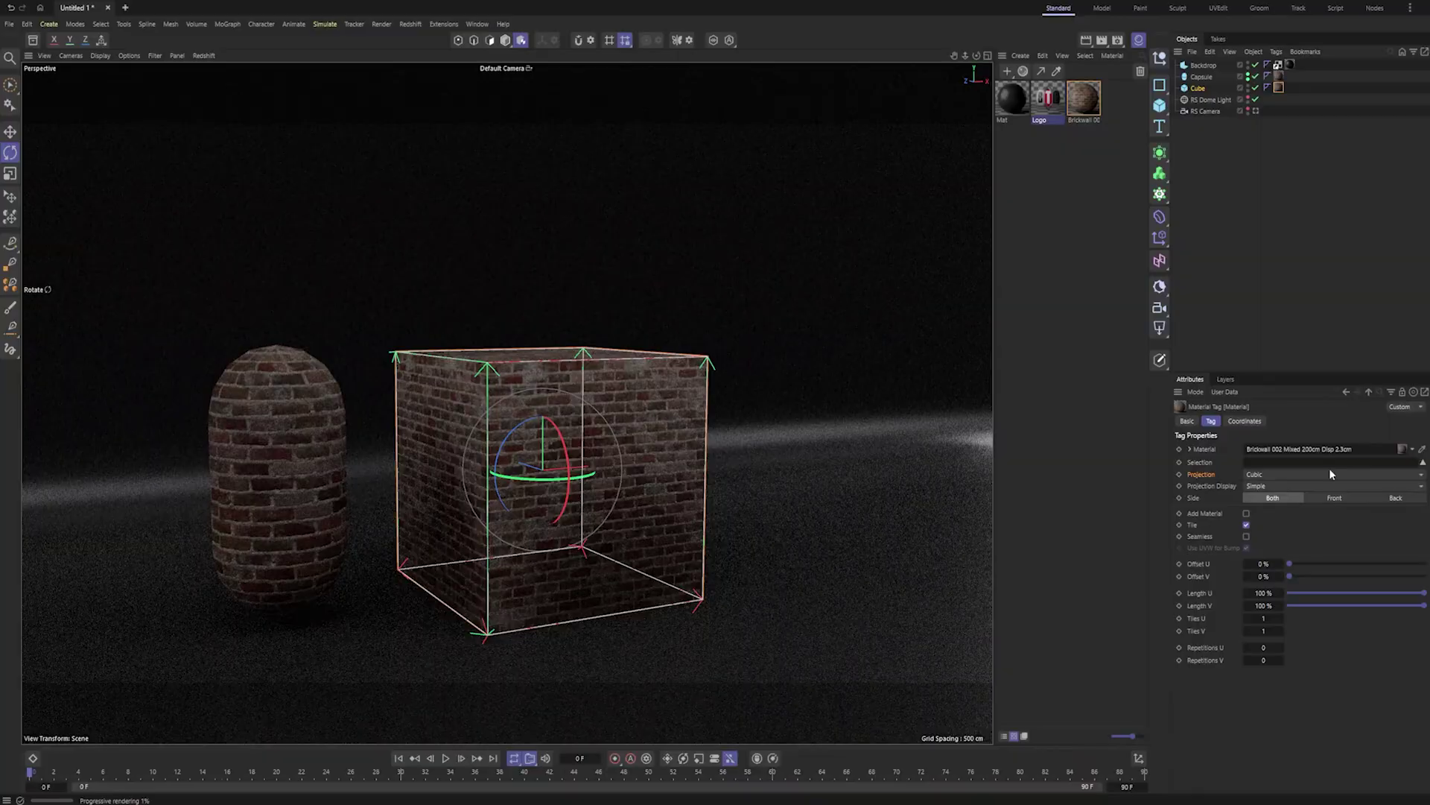
- Switch the cube's material projection to Flat, and move and scale down its projection plane
left_click(1305, 472)
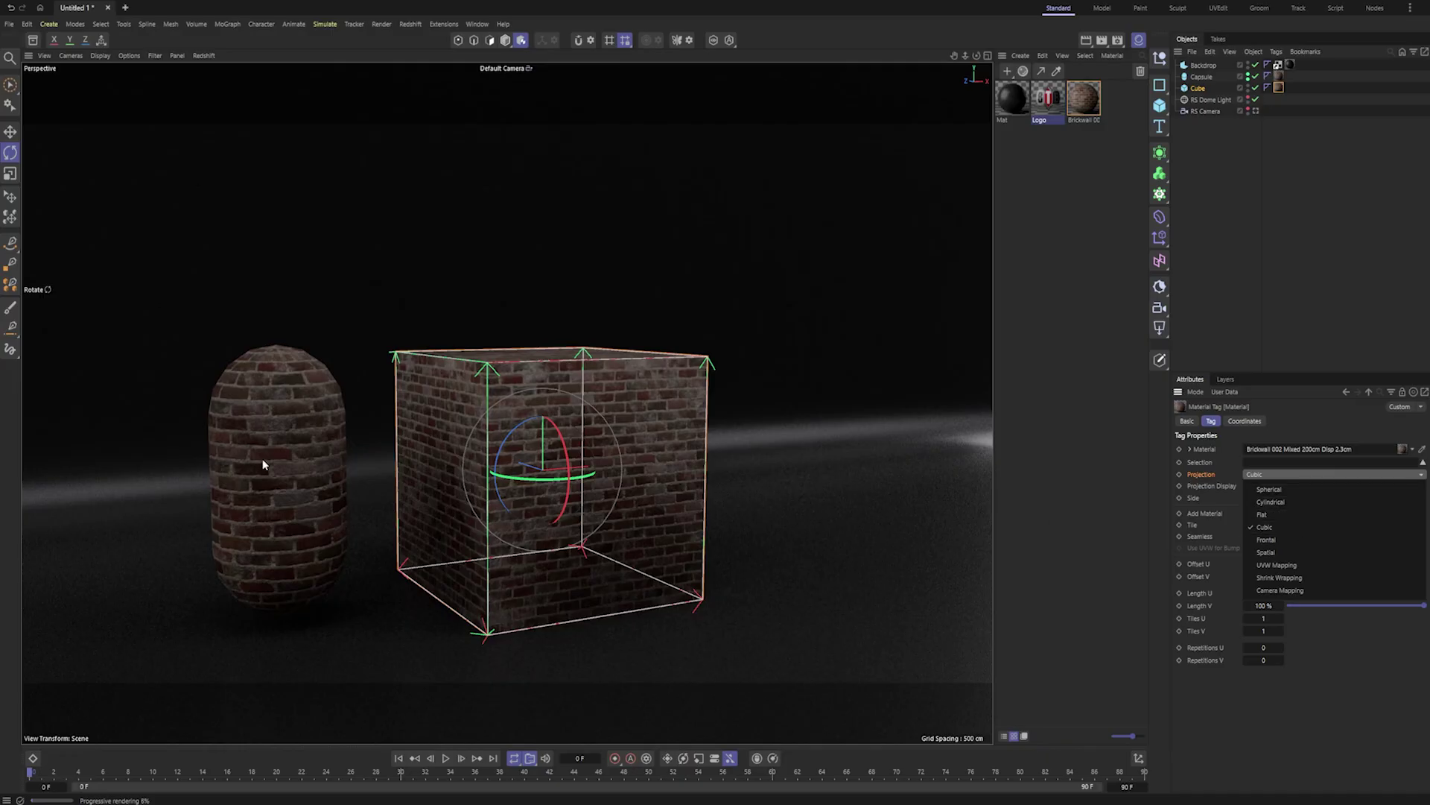
left_click(1286, 511)
key("e")
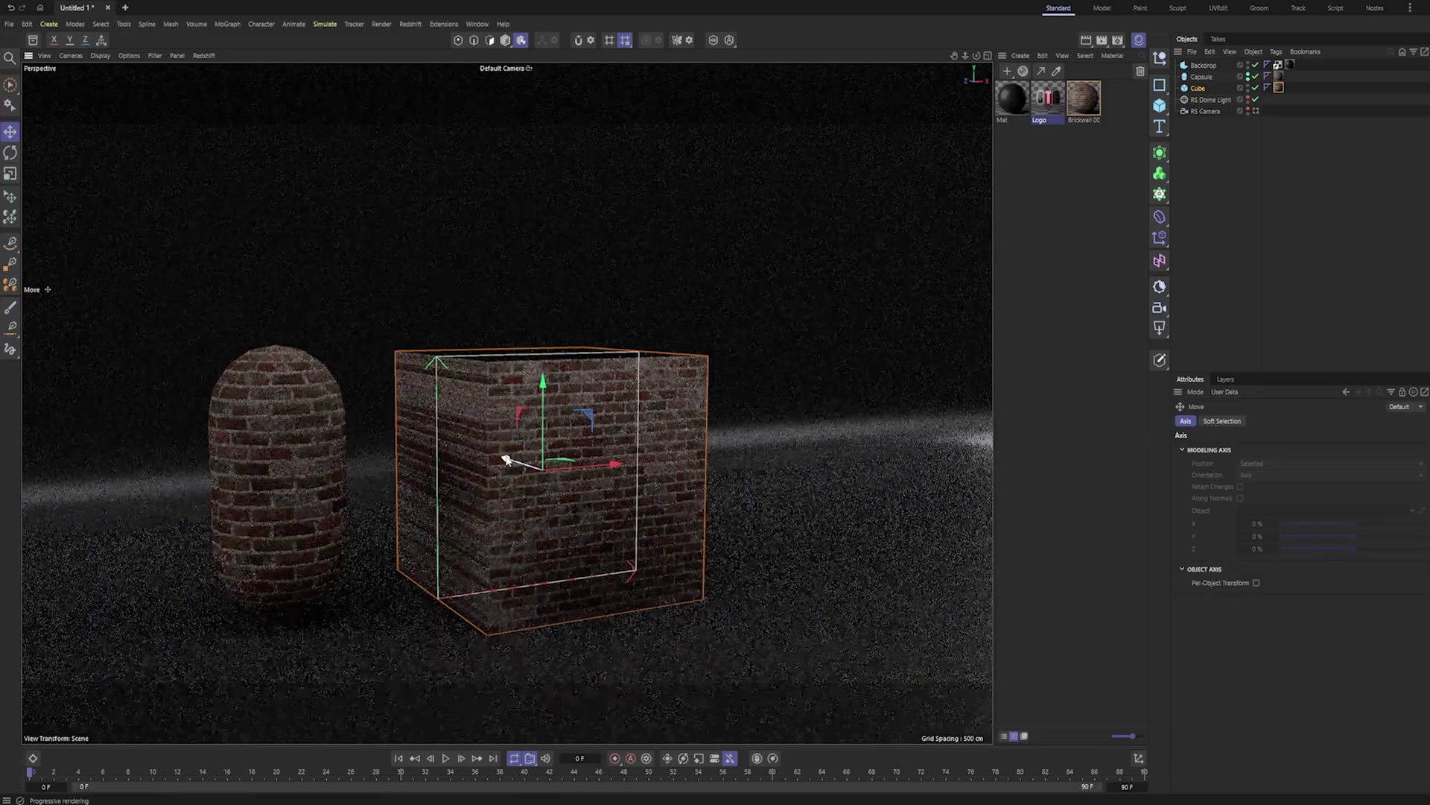
mouse_move(504, 457)
left_mouse_down()
mouse_move(632, 470)
mouse_move(593, 460)
mouse_move(477, 503)
mouse_move(639, 499)
mouse_move(745, 435)
left_mouse_up()
key("t")
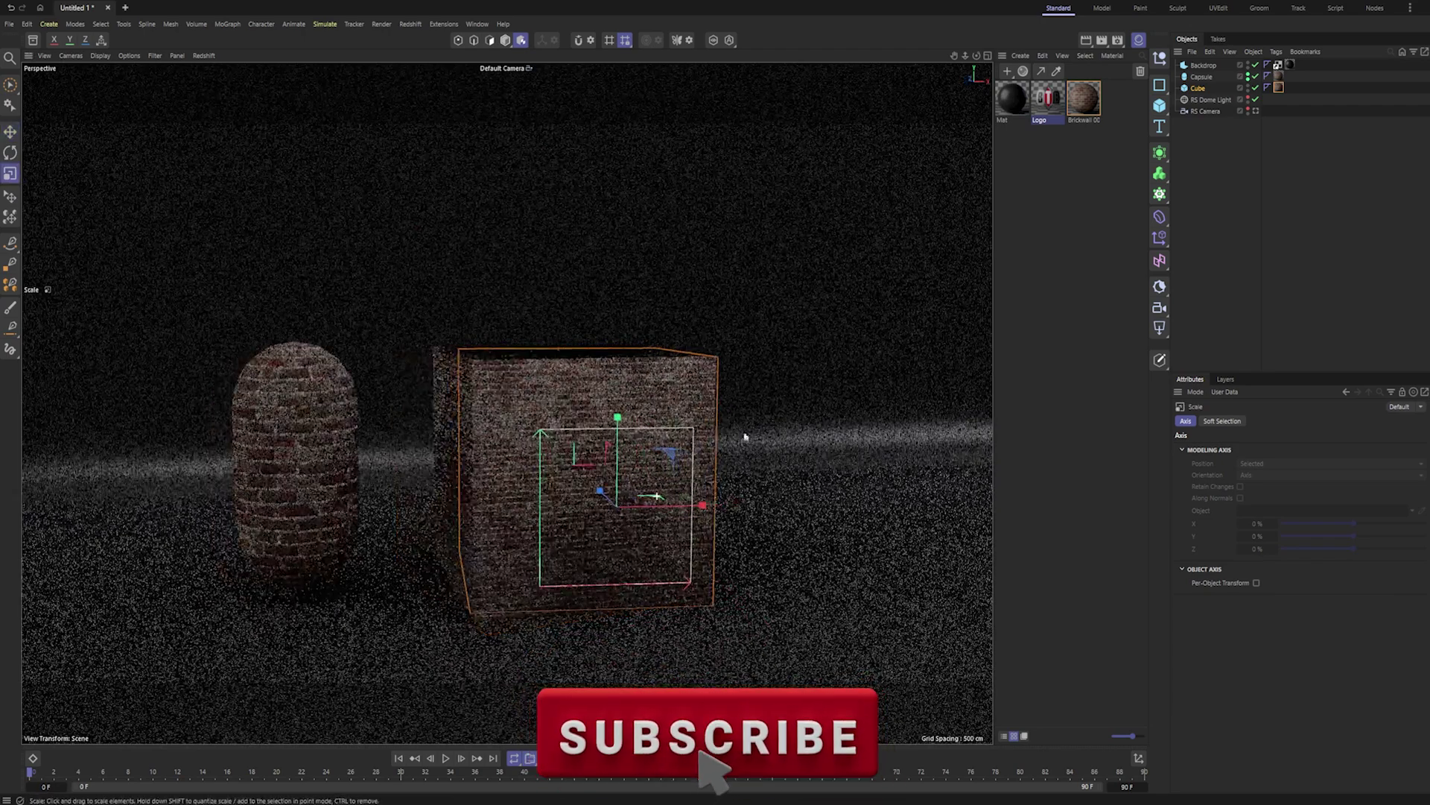
left_click_drag(530, 486, 535, 479, "alt")
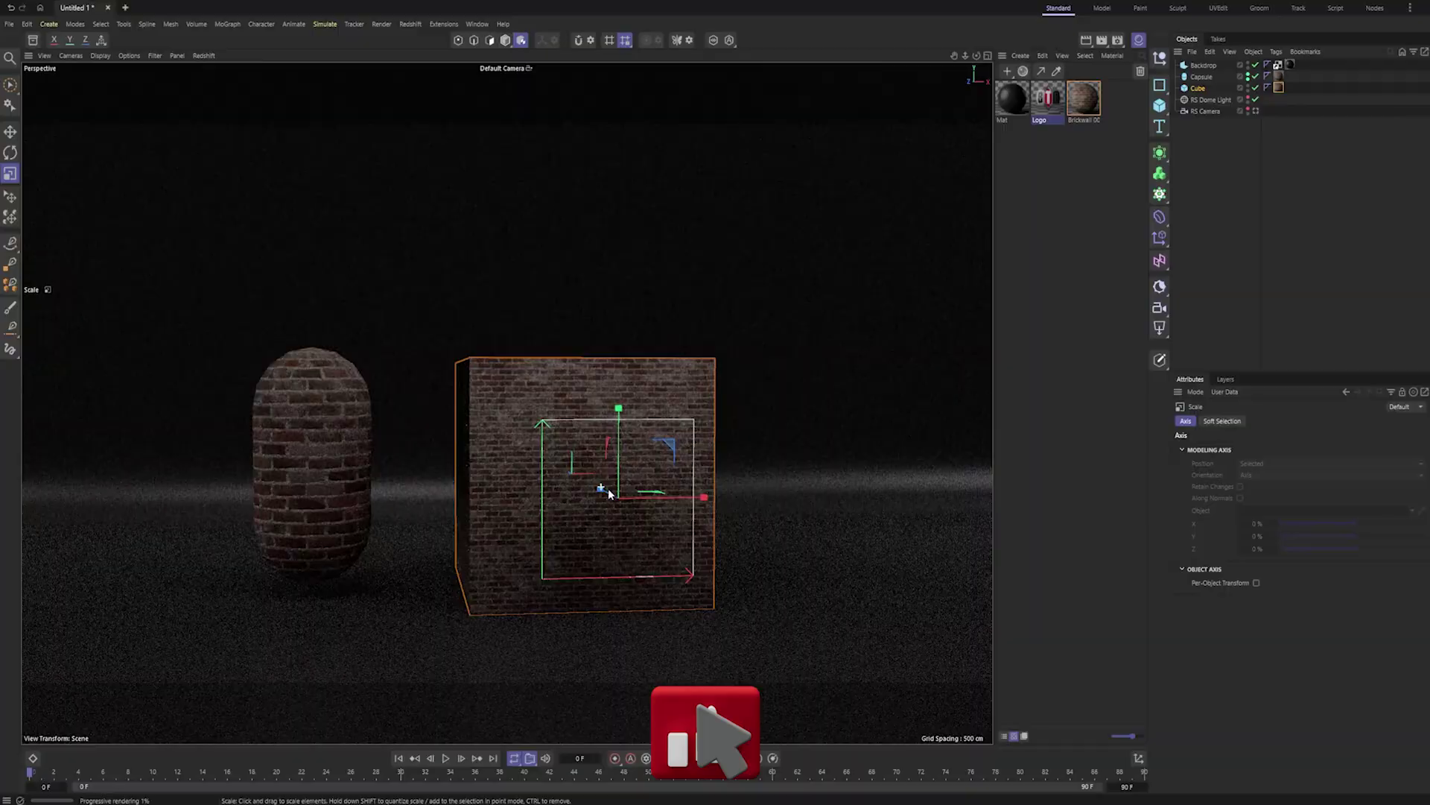
left_click_drag(670, 459, 672, 507, "alt")
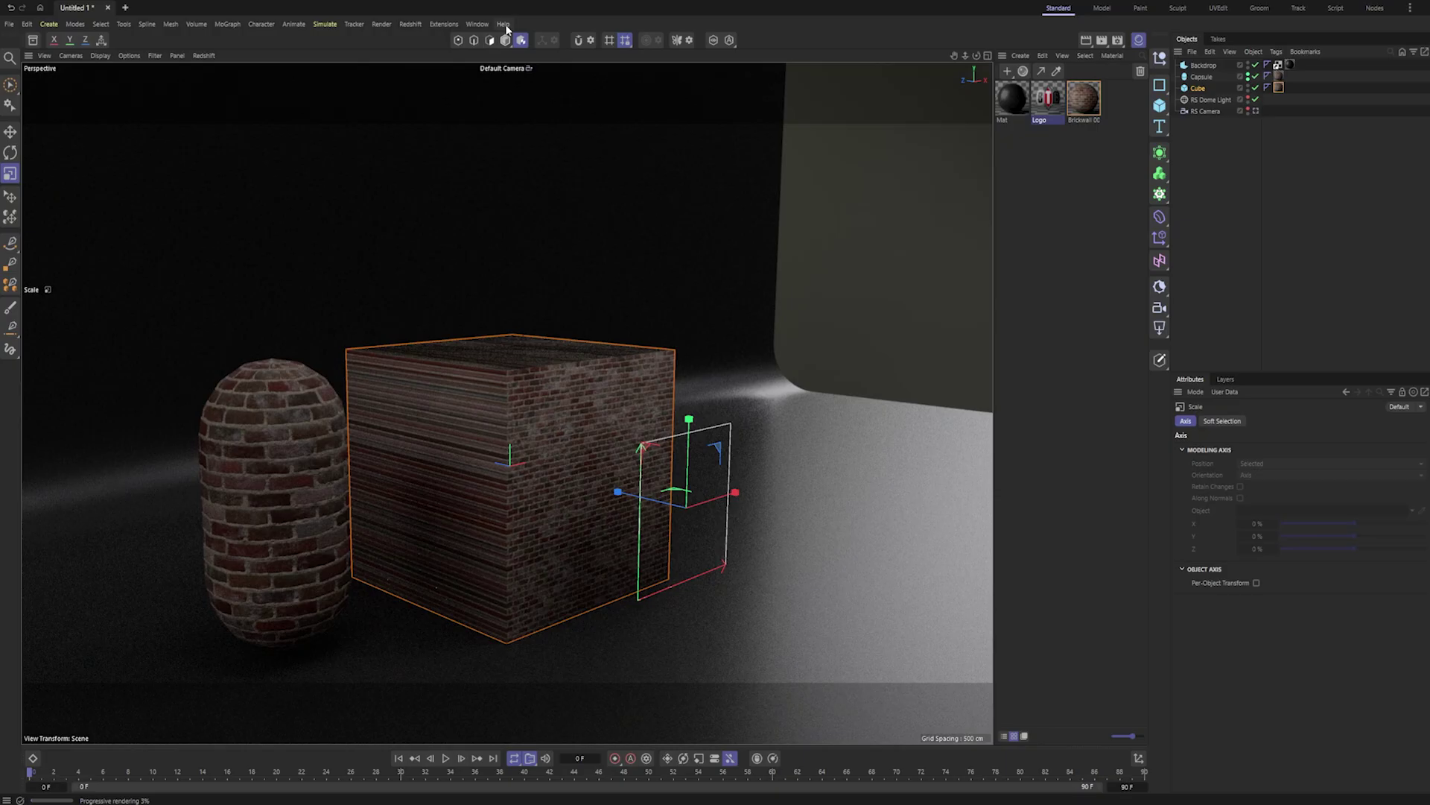
- Stop the viewport render and hide the RS Camera in the viewport
left_click(209, 55)
left_click(223, 79)
left_click(1206, 111)
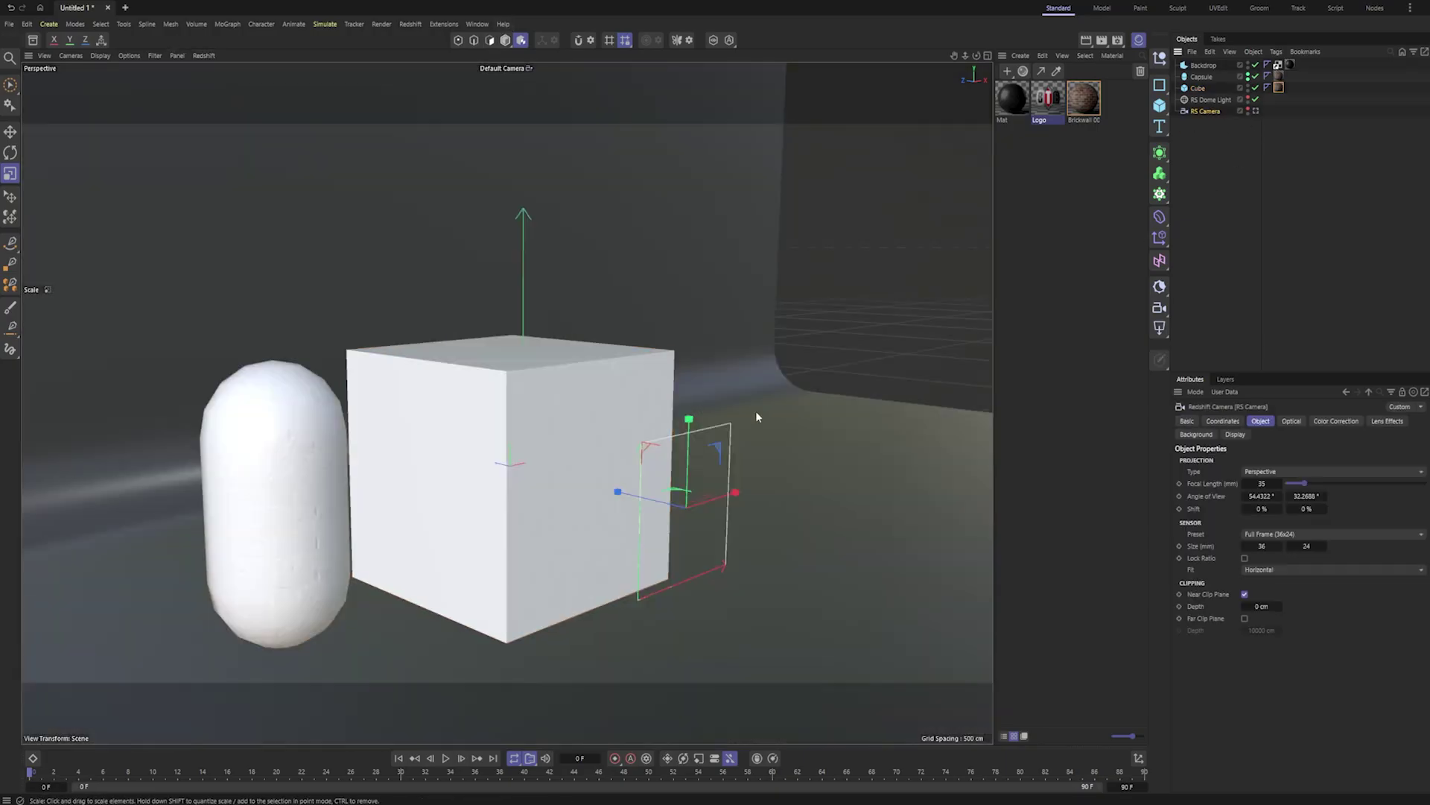
right_click_drag(756, 414, 622, 444, "alt")
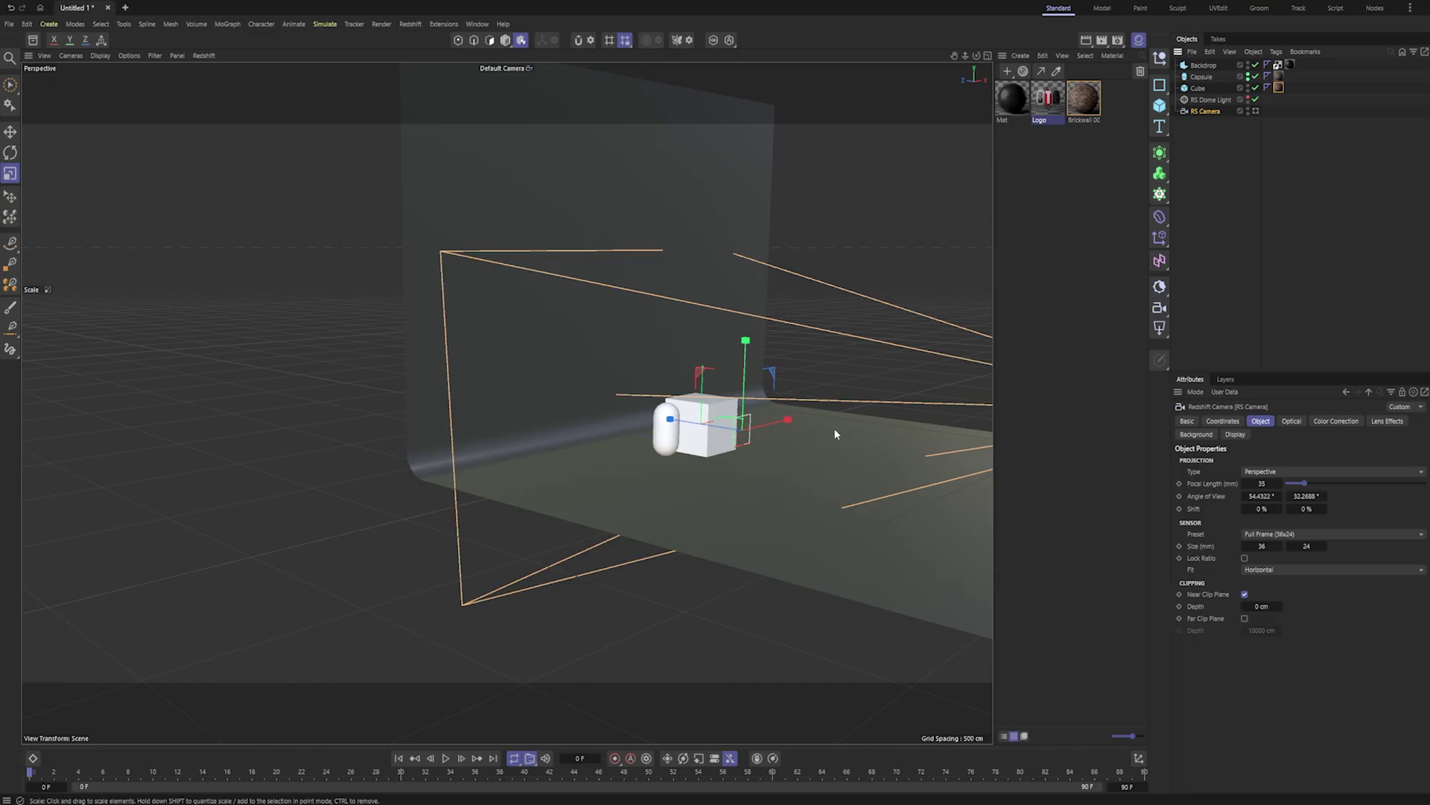
left_click_drag(835, 430, 710, 433, "alt")
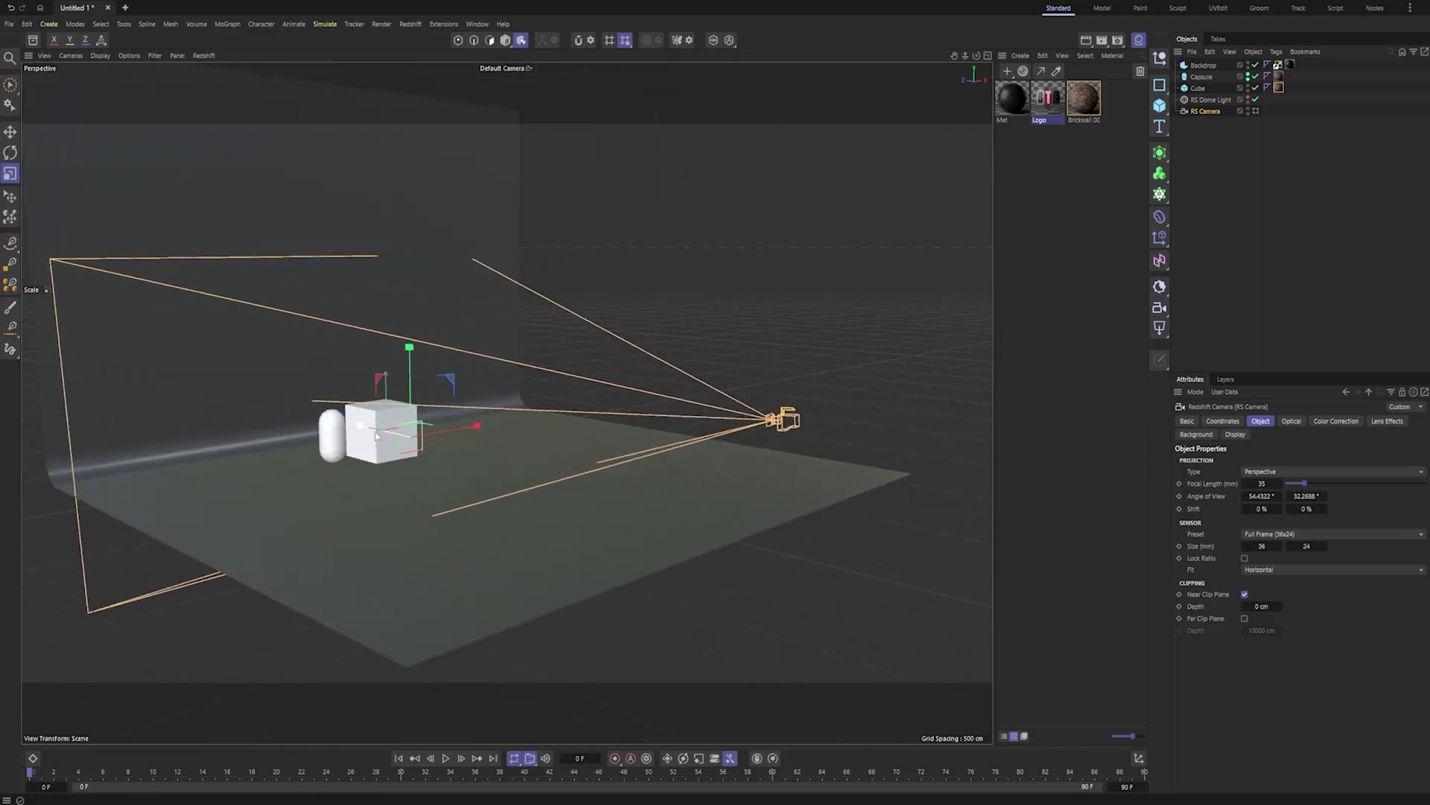
left_click_drag(514, 447, 486, 474, "alt")
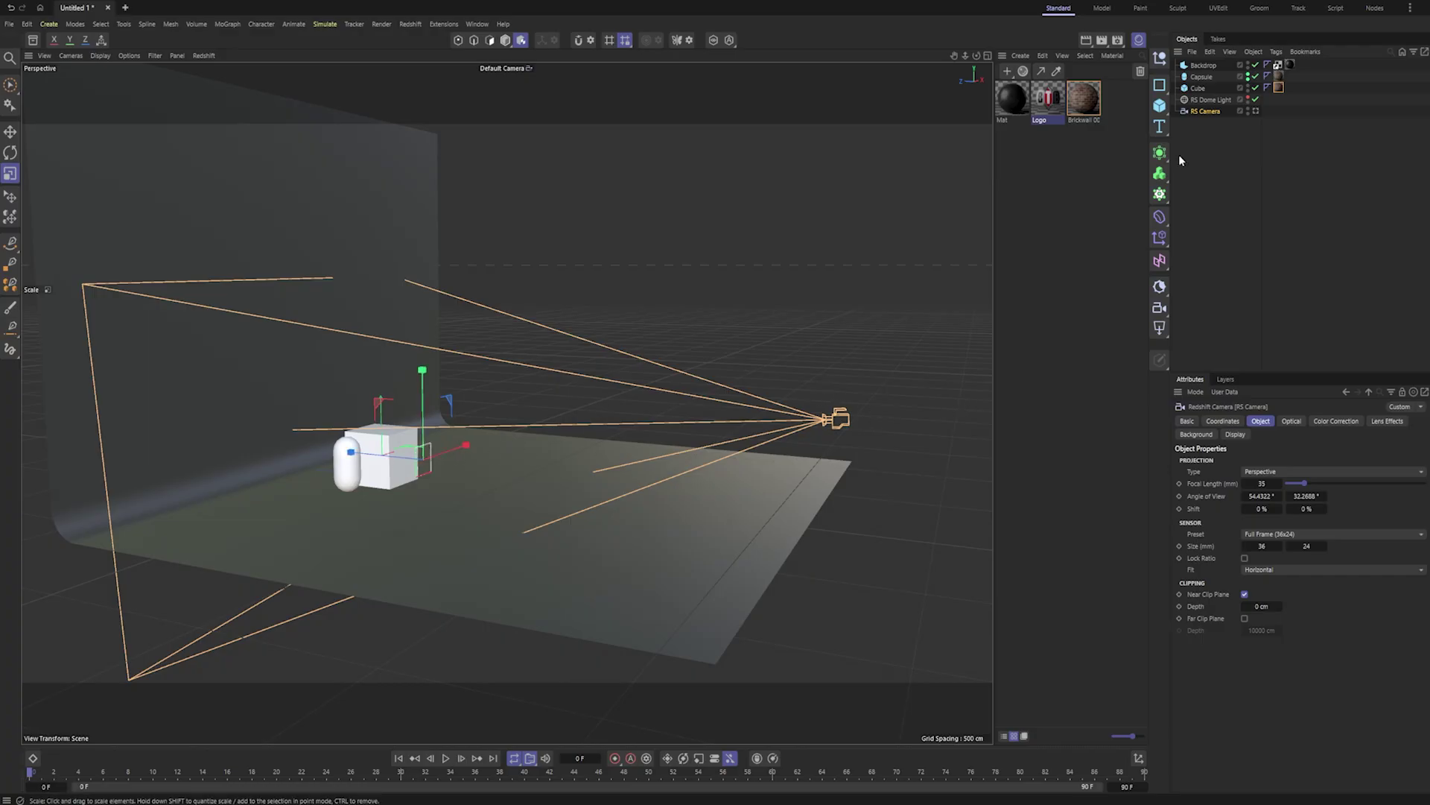
double_click(1249, 110)
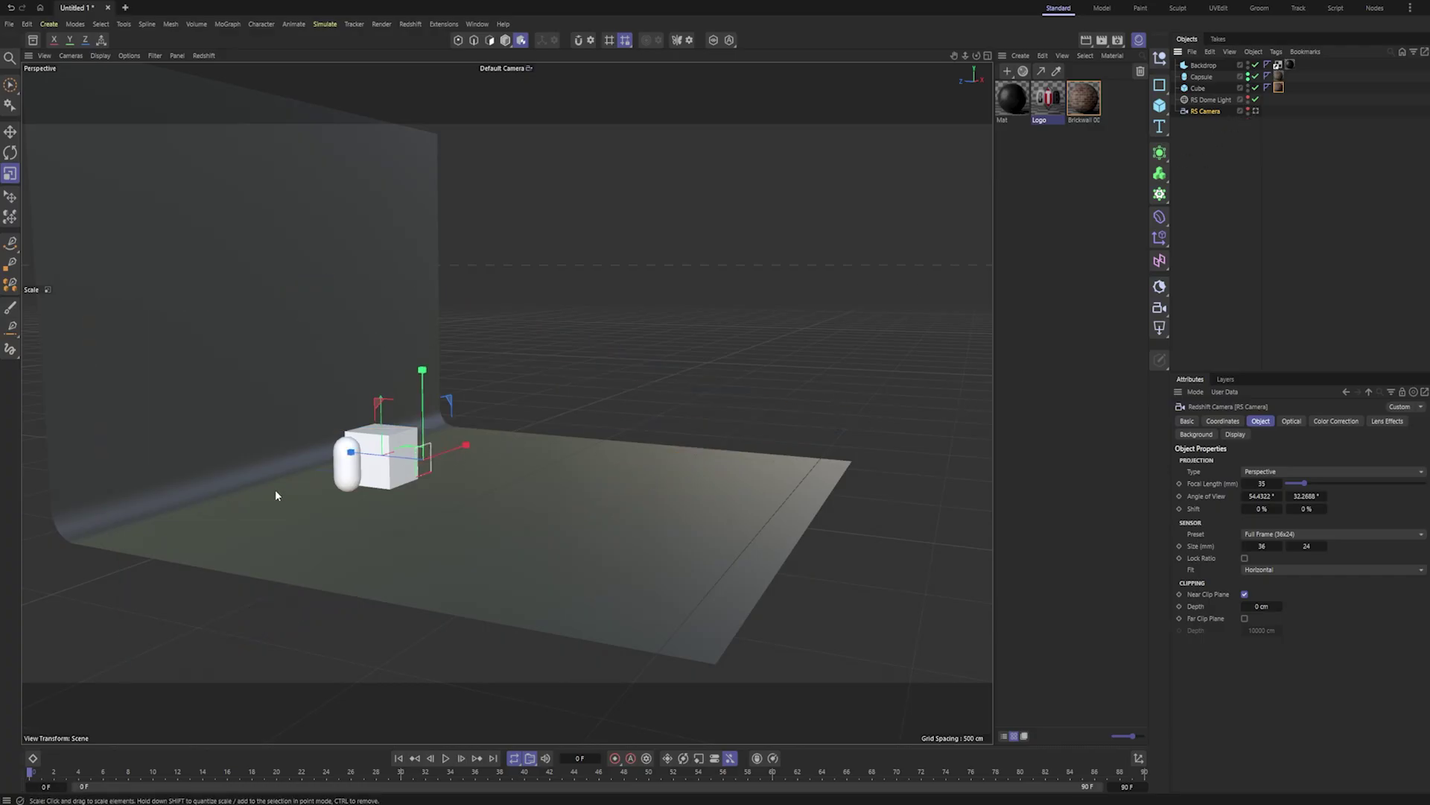
- Frame the capsule and cube from the front and restart the Redshift render in the viewport
right_click_drag(381, 459, 474, 483, "alt")
left_click_drag(475, 483, 355, 472, "alt")
middle_click_drag(380, 481, 475, 507, "alt")
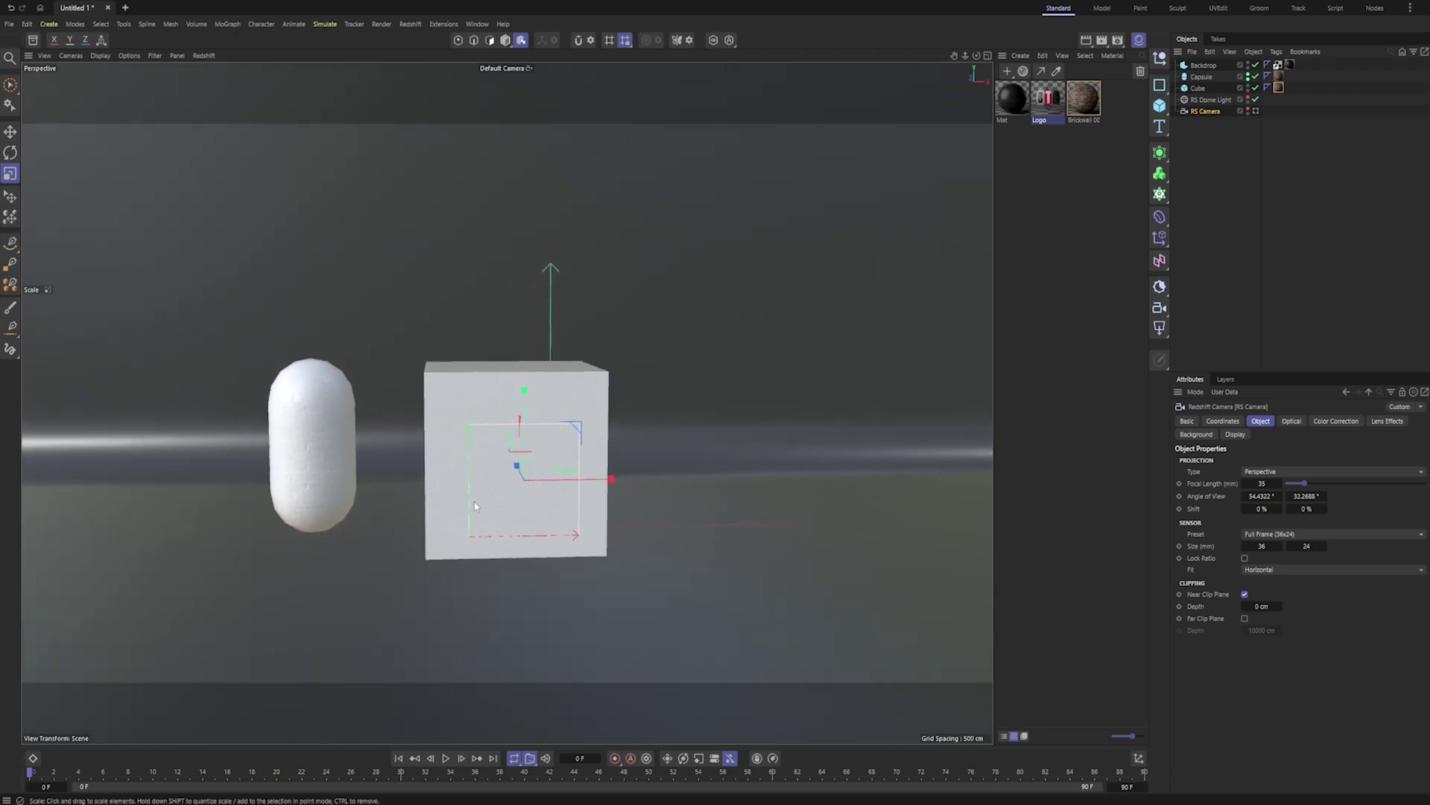
left_click(214, 55)
left_click(224, 71)
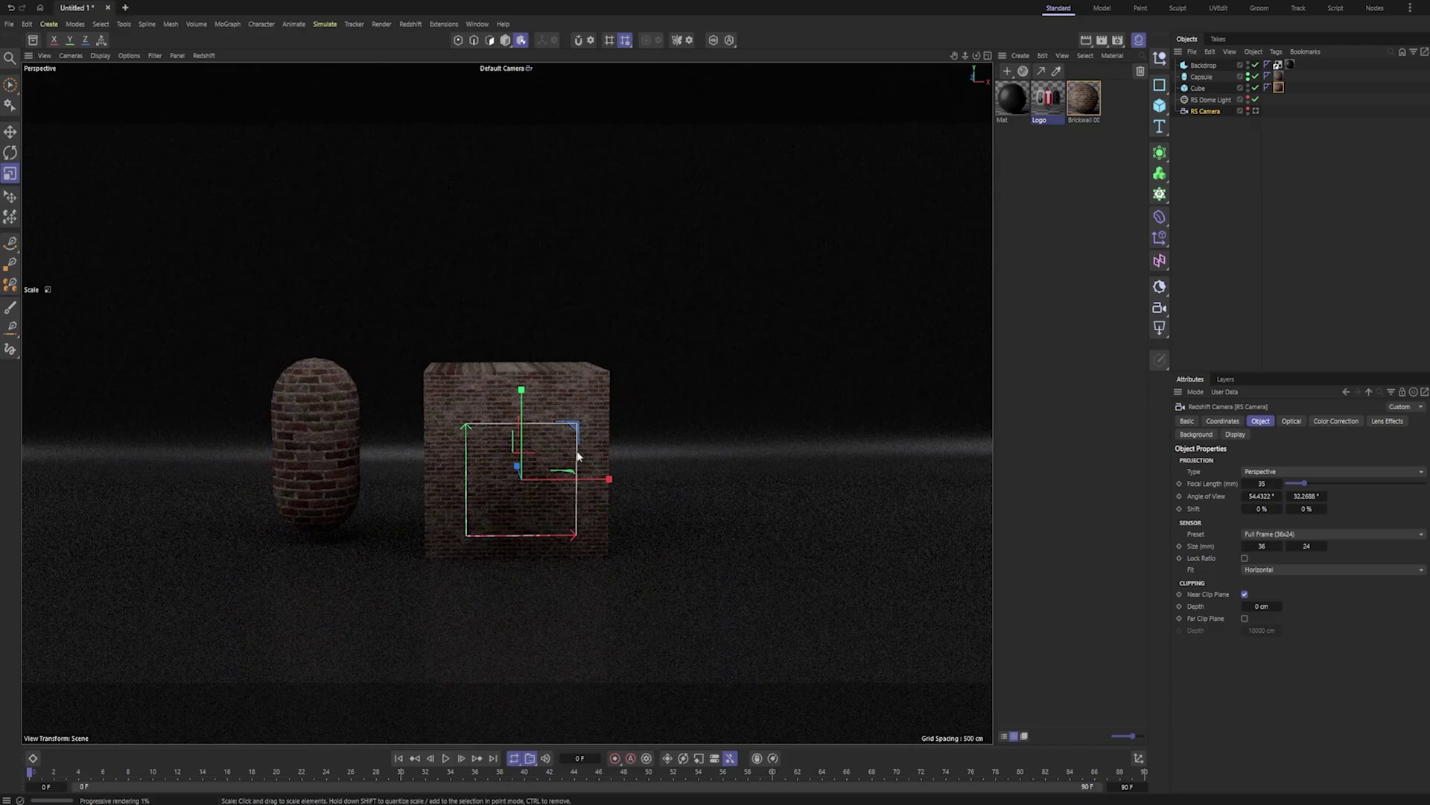
- Adjust the cube's flat projection plane by scaling and rotating it, undoing the trial move
key("e")
left_click_drag(581, 430, 612, 445)
key("ctrl+z")
key("t")
left_click_drag(514, 365, 512, 393)
key("r")
left_click_drag(516, 445, 549, 457)
key("e")
- Change the projection of the cube's Brickwall material tag from Flat to Cubic
right_click_drag(495, 478, 525, 452, "alt")
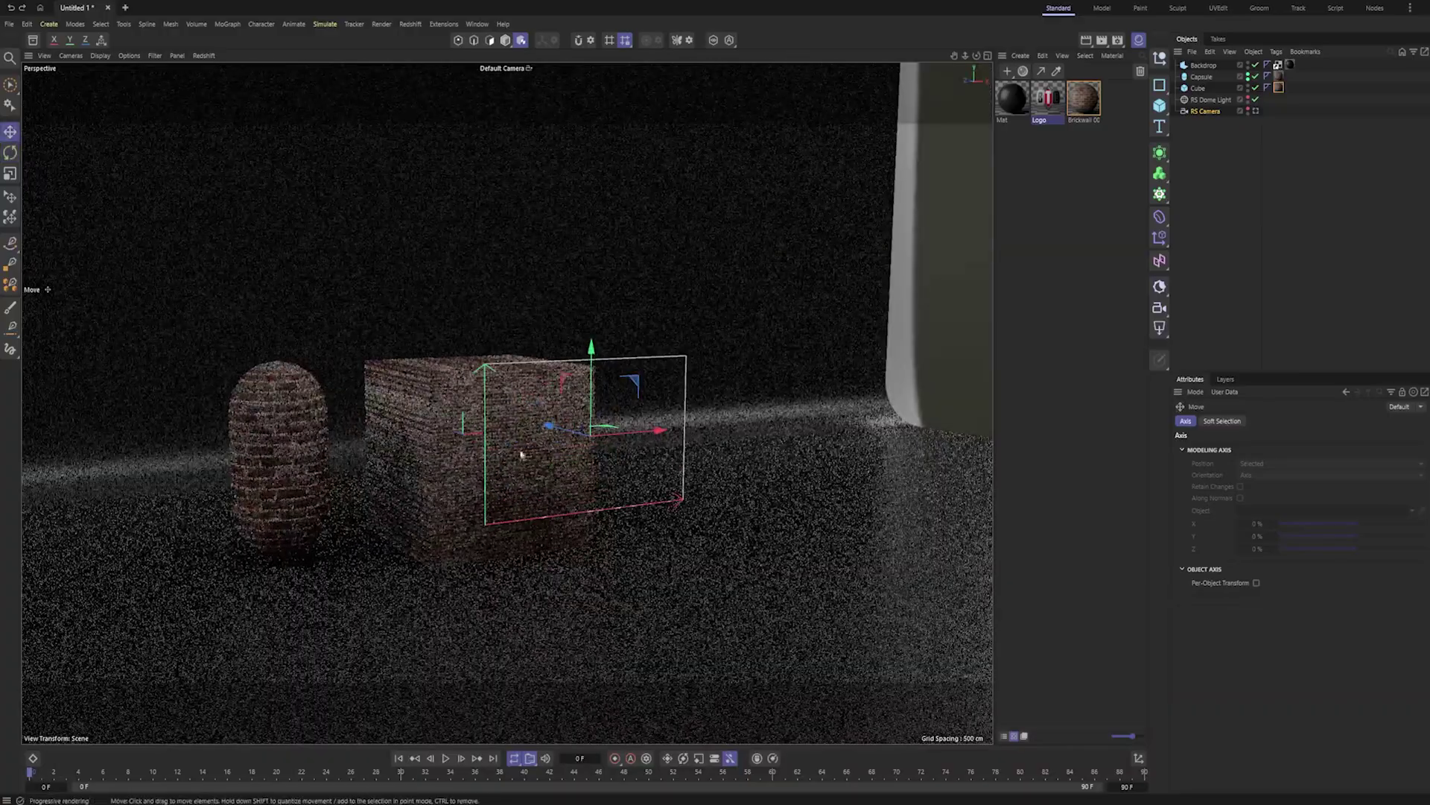
left_click_drag(361, 422, 465, 492, "alt")
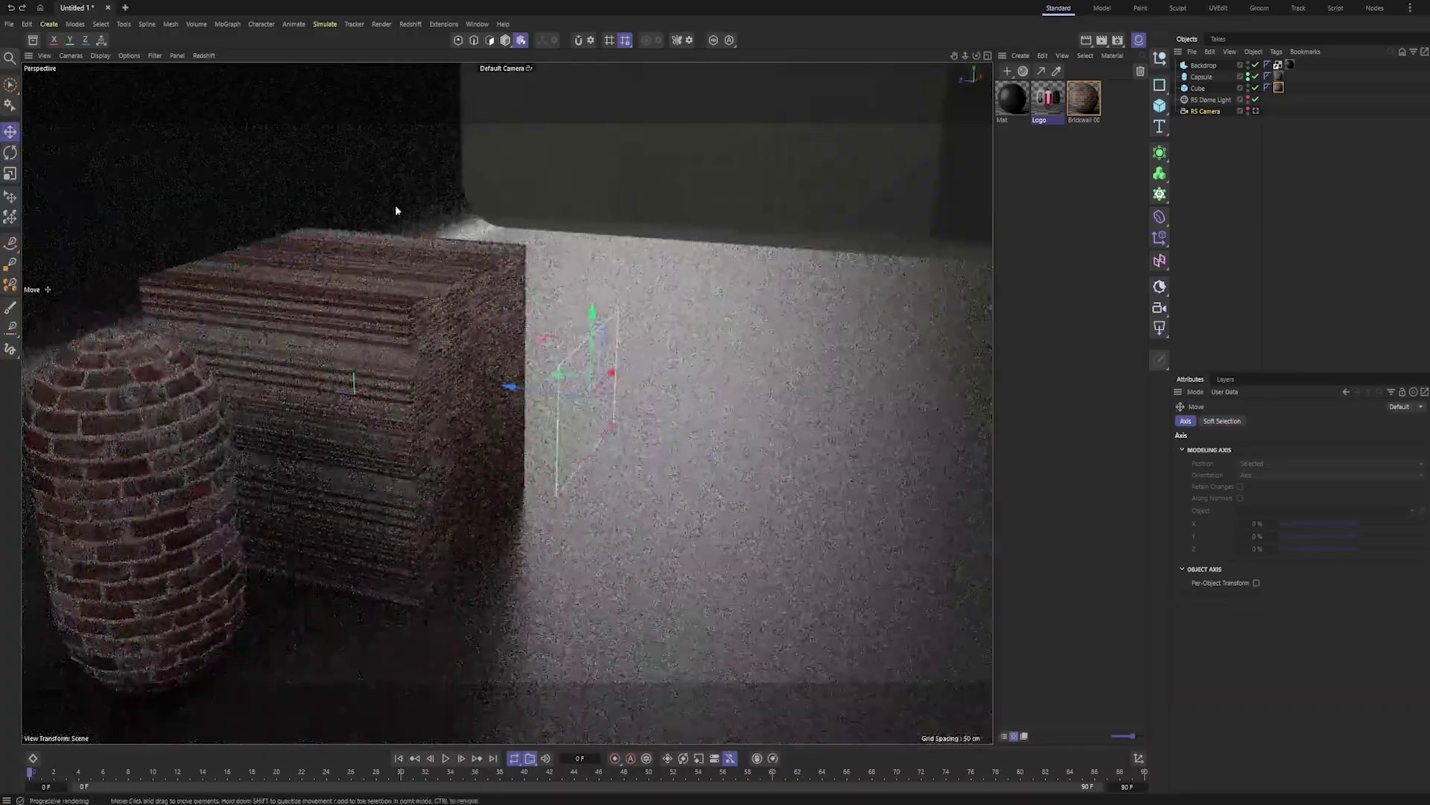
left_click_drag(480, 426, 368, 422, "alt")
middle_click_drag(412, 398, 437, 426, "alt")
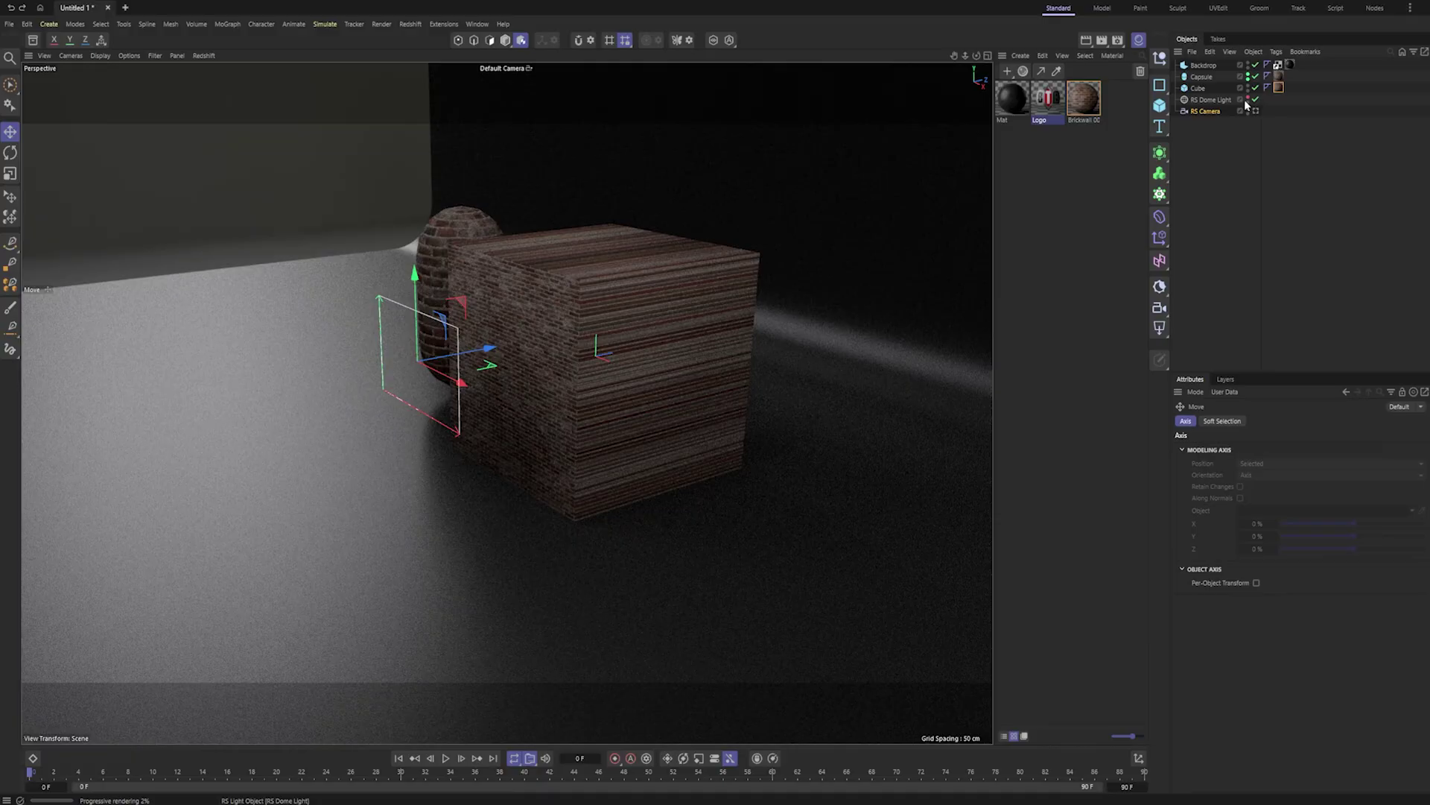
left_click(1278, 87)
left_click(1264, 475)
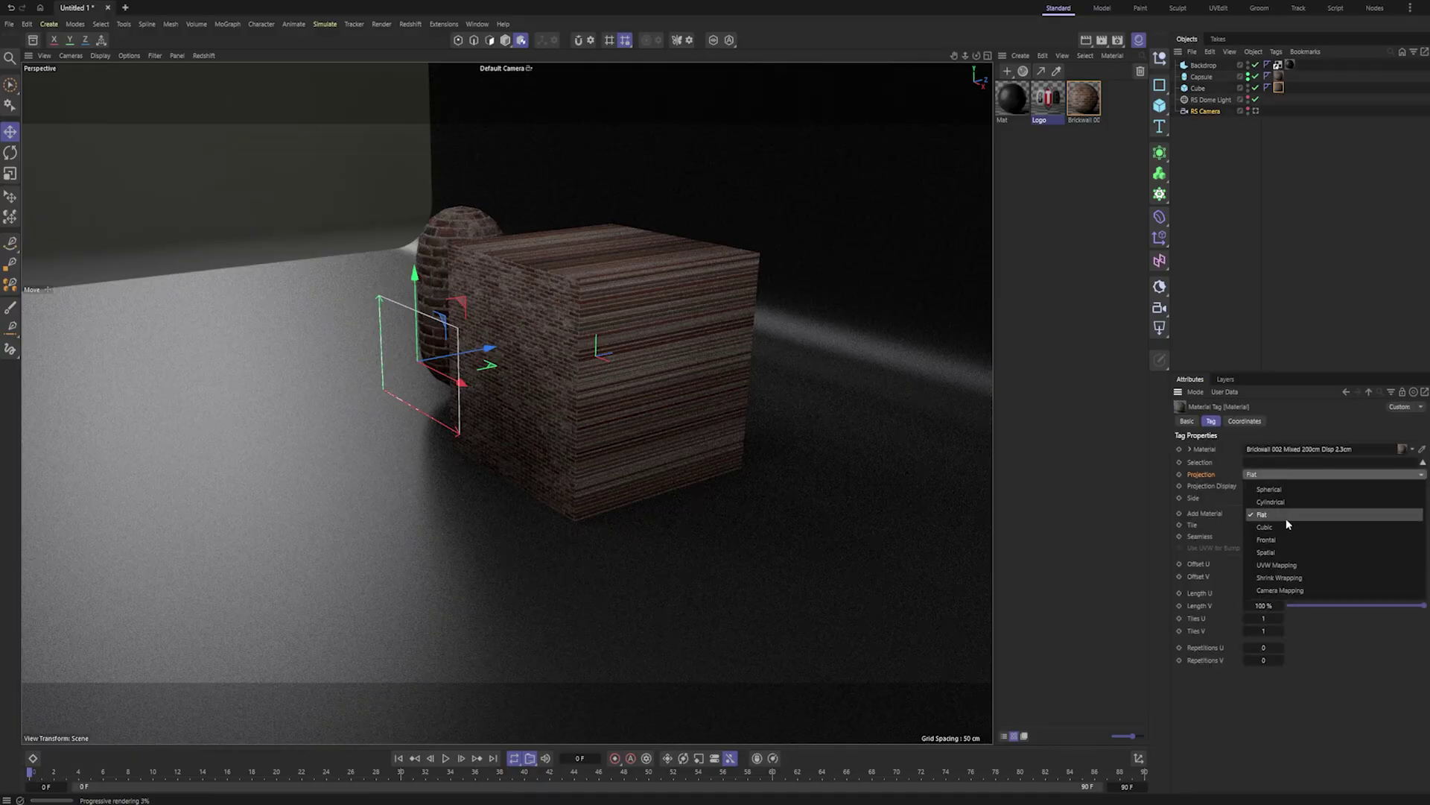
left_click(1287, 522)
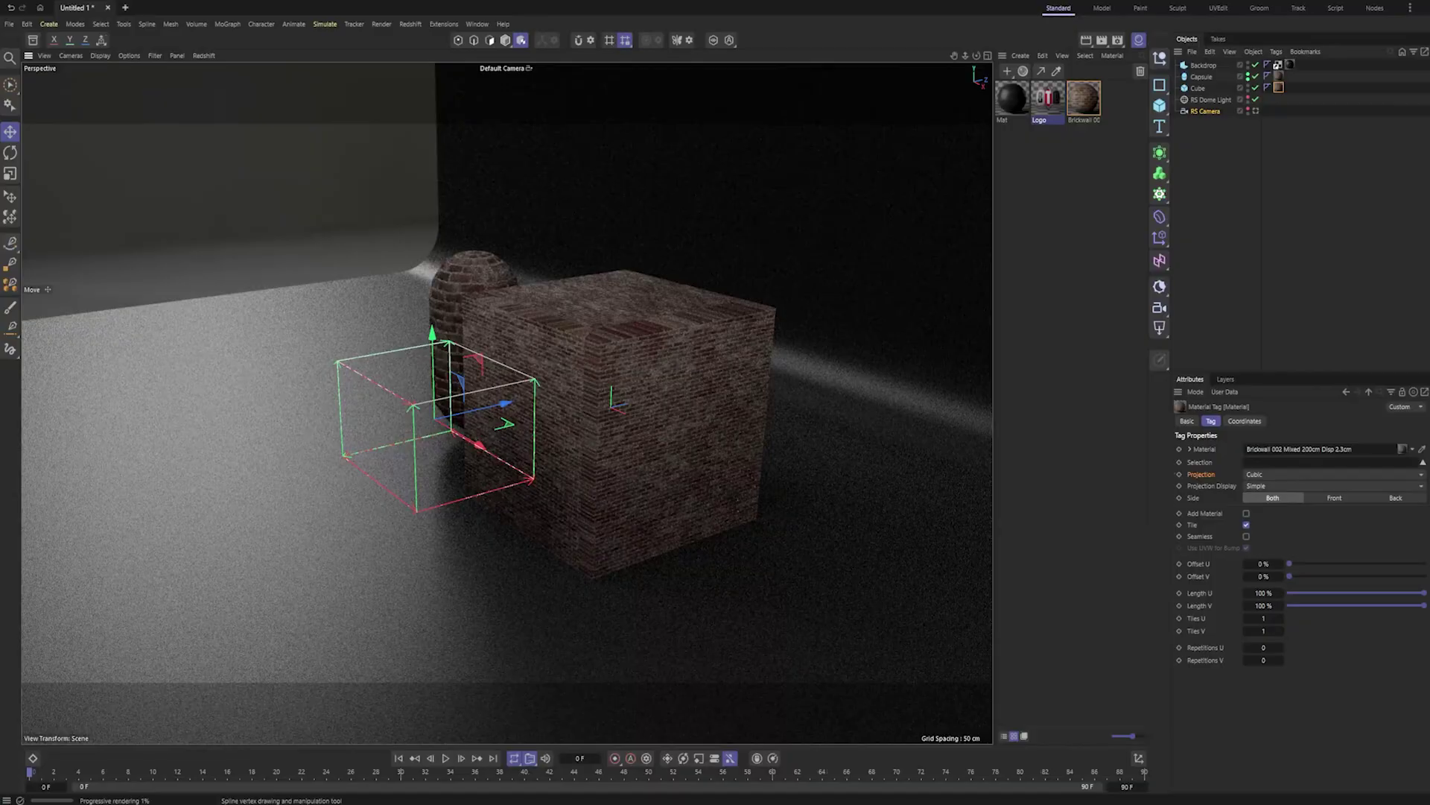
- Draw a white arrow with Doodle Paint pointing at the cubic projection box beside the cube
left_click(11, 349)
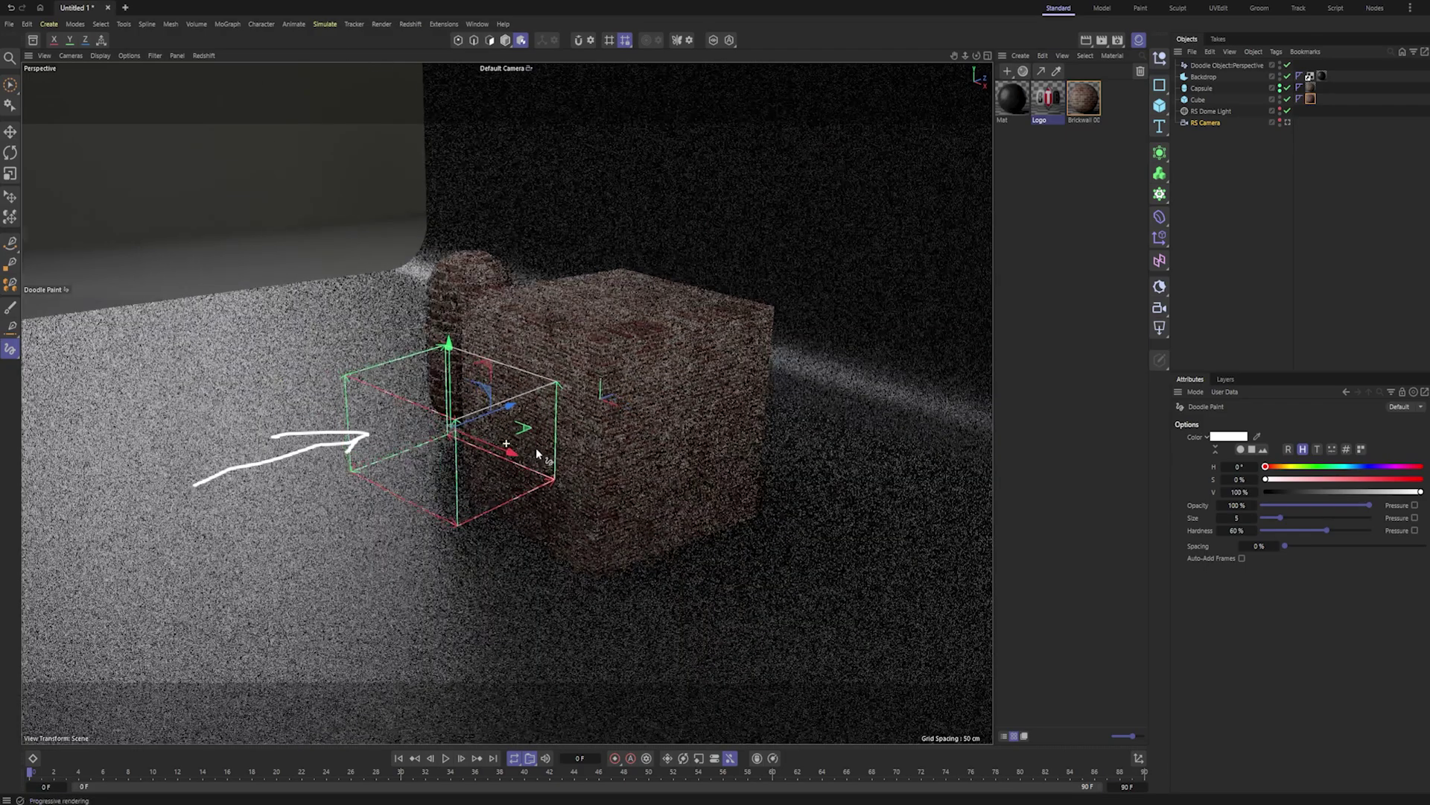
mouse_move(536, 450)
left_mouse_down("alt")
mouse_move(466, 450)
mouse_move(501, 455)
left_mouse_up("alt")
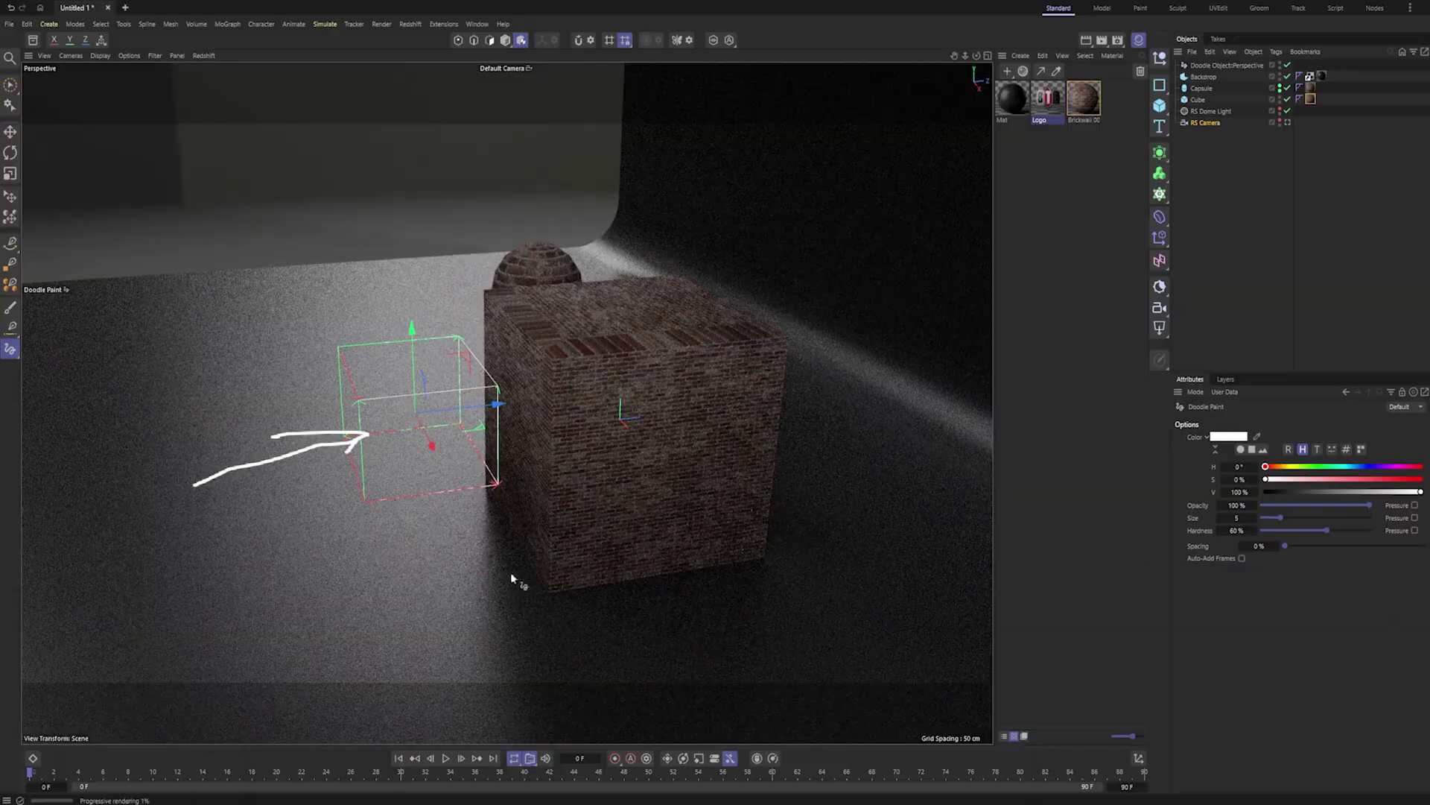
mouse_move(769, 618)
left_mouse_down()
mouse_move(690, 495)
mouse_move(668, 502)
mouse_move(689, 477)
left_mouse_up()
mouse_move(563, 388)
left_mouse_down()
mouse_move(560, 581)
mouse_move(770, 563)
mouse_move(781, 329)
mouse_move(555, 371)
left_mouse_up()
key("ctrl+z")
key("ctrl+z")
key("ctrl+z")
- Sketch adjoining tile outlines with Doodle Paint from the projection box across the cube's front and top and below the box
left_click(1311, 99)
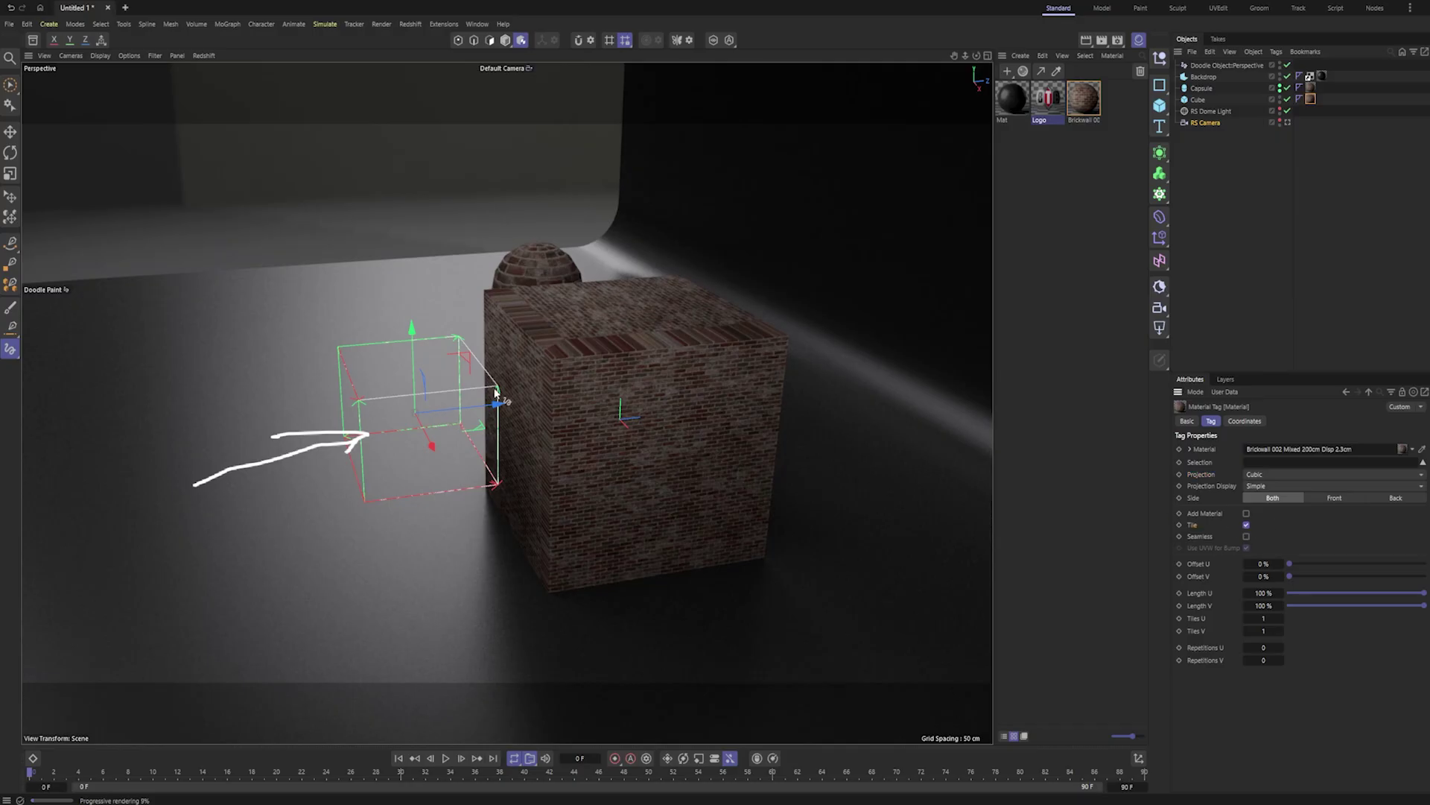
mouse_move(499, 393)
left_mouse_down()
mouse_move(507, 490)
mouse_move(619, 479)
left_mouse_up()
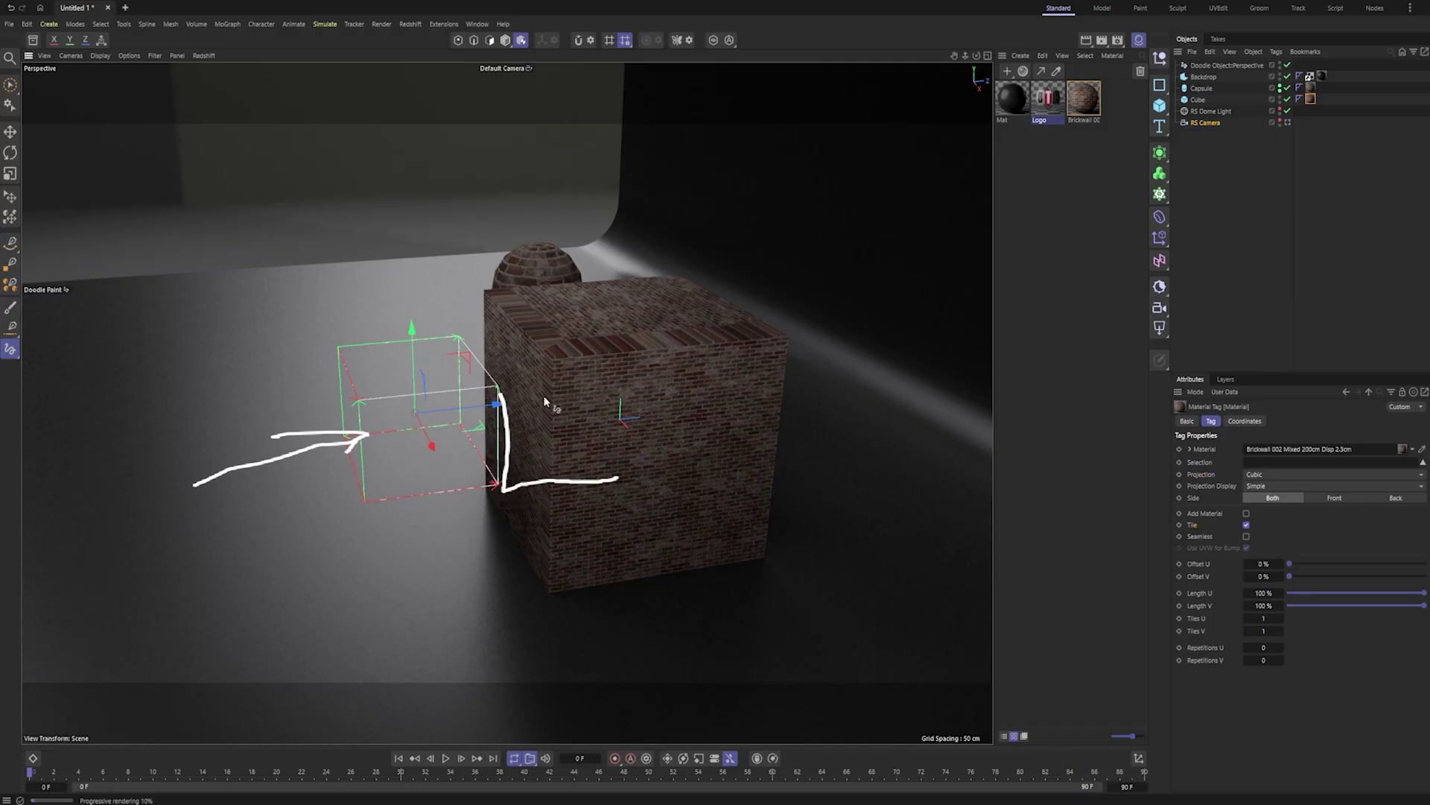
mouse_move(503, 388)
left_mouse_down()
mouse_move(620, 385)
mouse_move(624, 483)
left_mouse_up()
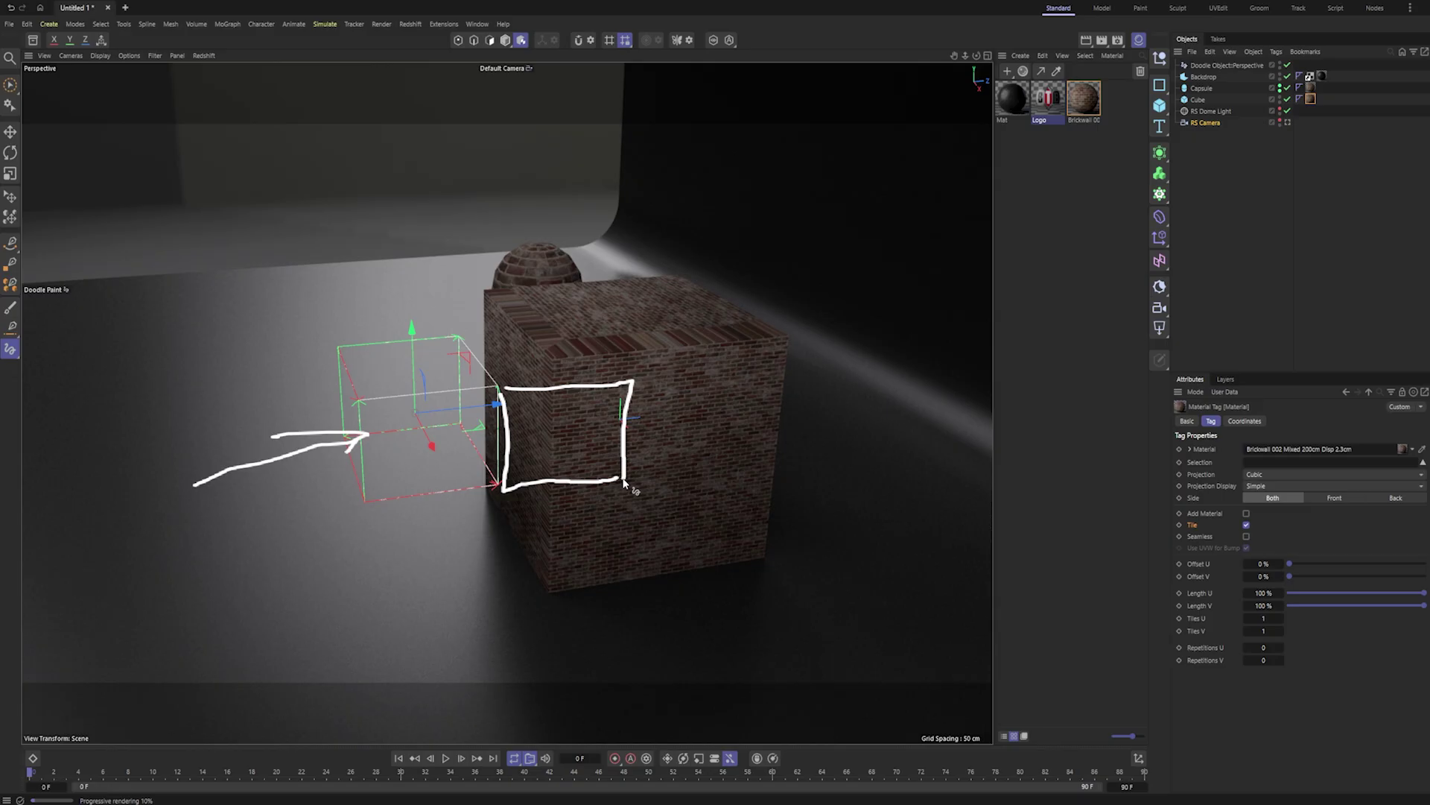
mouse_move(630, 385)
left_mouse_down()
mouse_move(675, 373)
mouse_move(748, 452)
left_mouse_up()
mouse_move(570, 423)
left_mouse_down("alt")
mouse_move(600, 409)
mouse_move(557, 407)
left_mouse_up("alt")
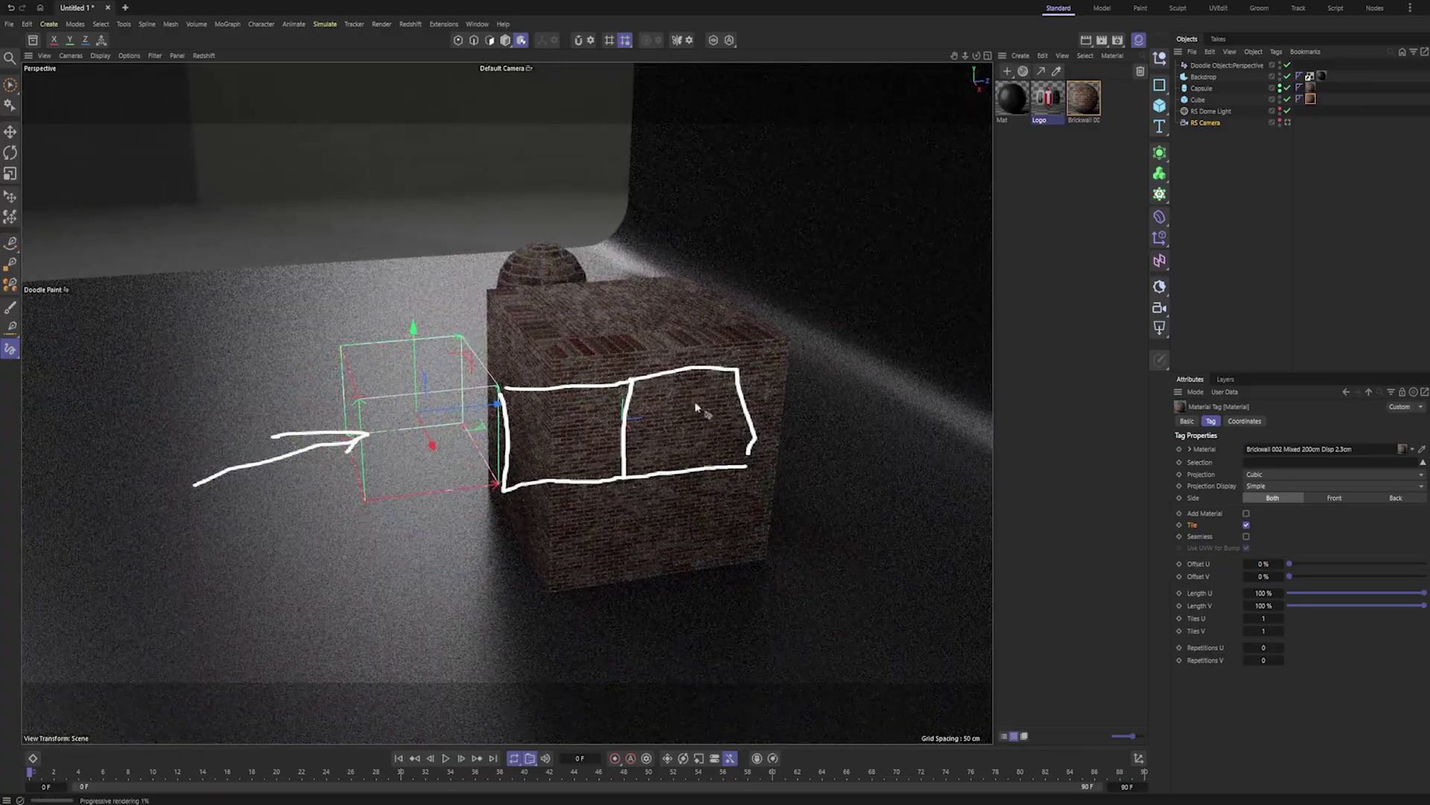
left_click_drag(461, 337, 585, 311)
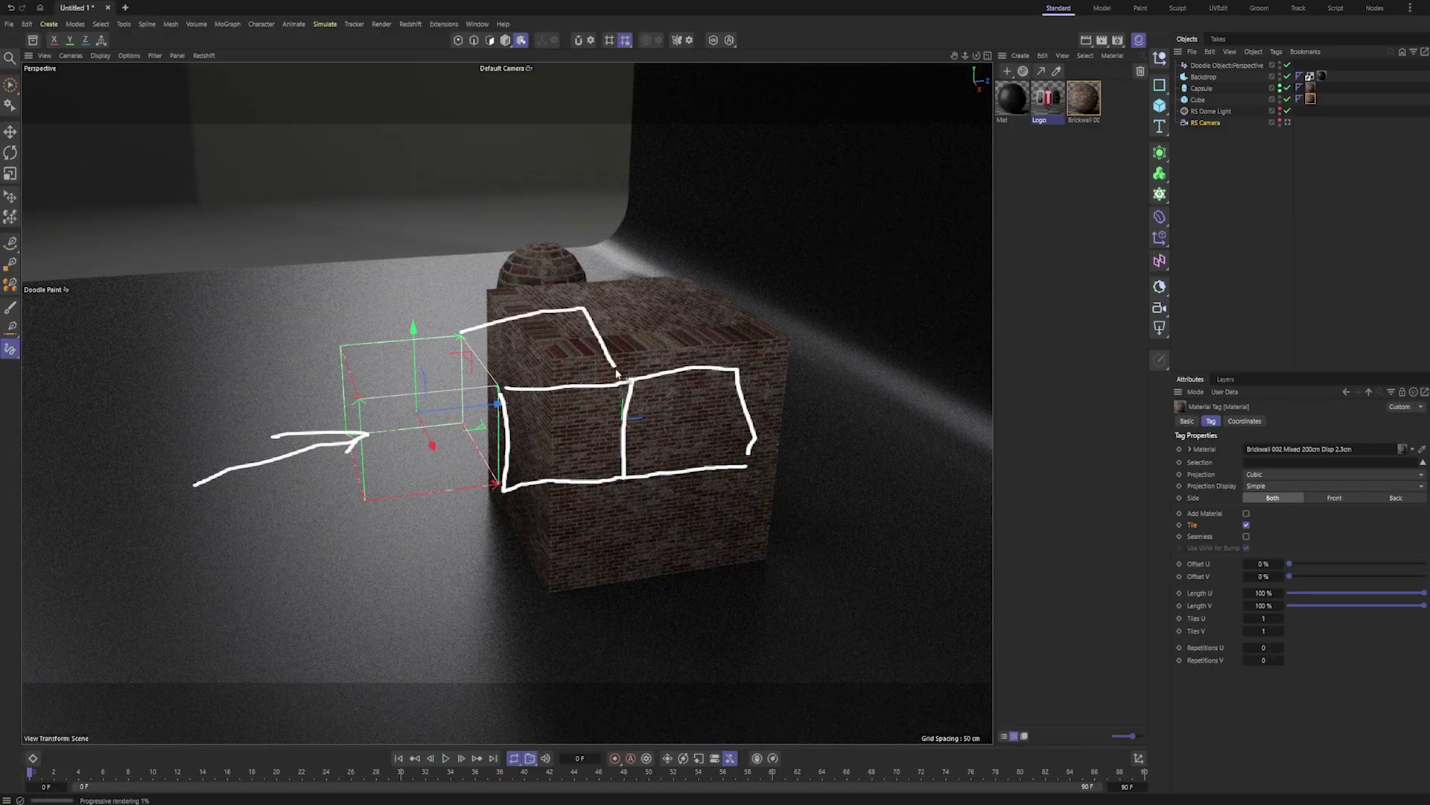
left_click_drag(616, 370, 627, 380)
mouse_move(587, 310)
left_mouse_down()
mouse_move(669, 304)
mouse_move(733, 362)
left_mouse_up()
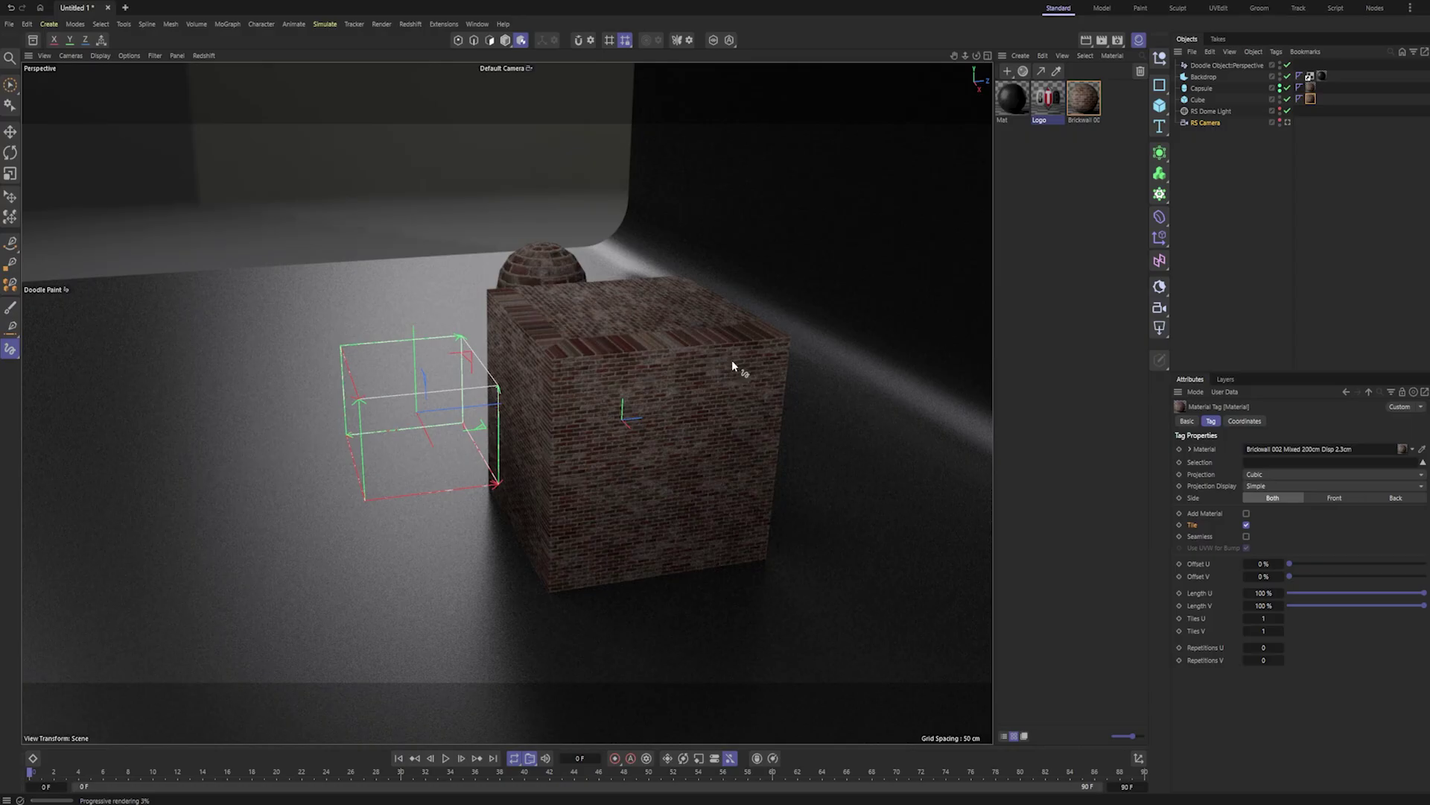
key("ctrl+z")
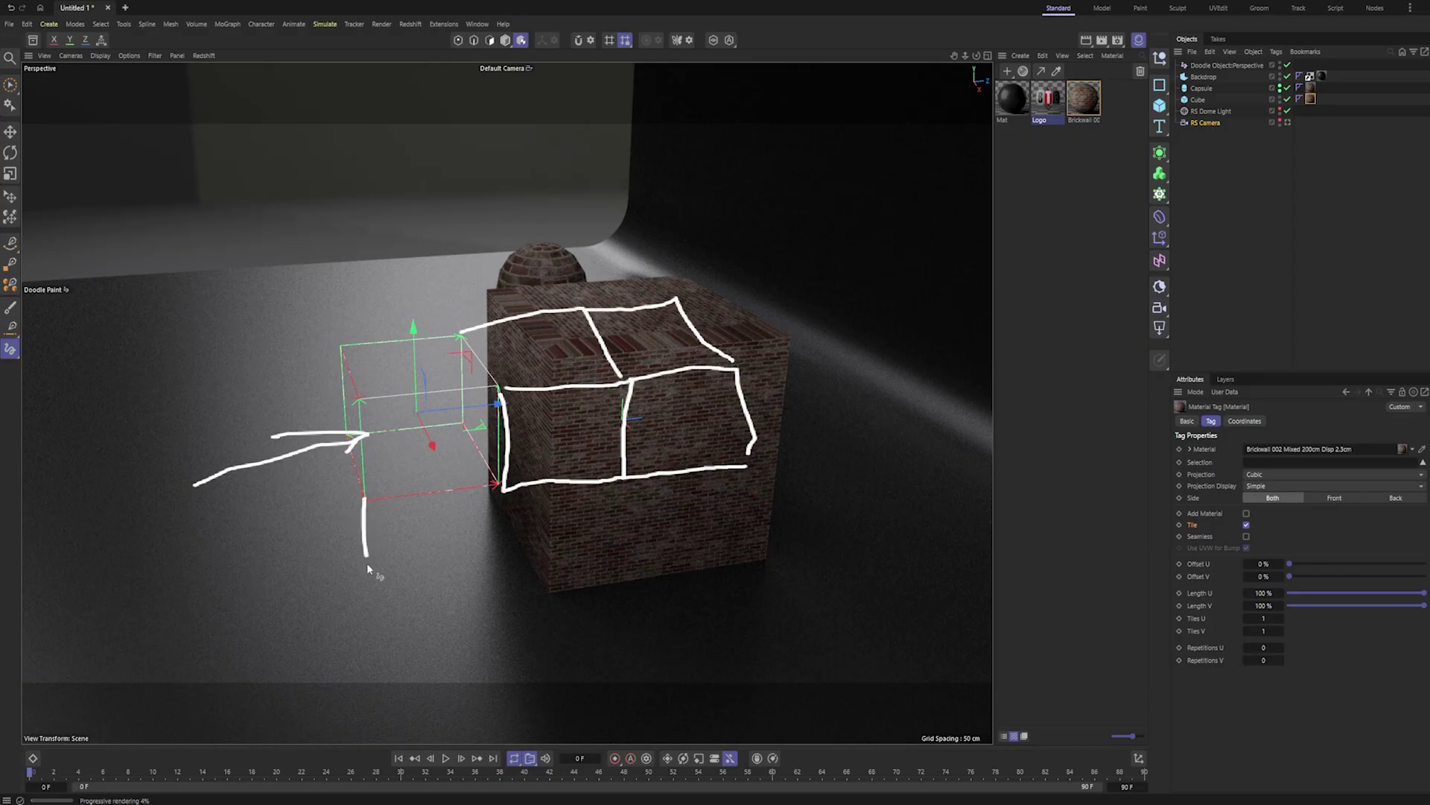
mouse_move(367, 564)
left_mouse_down()
mouse_move(445, 601)
mouse_move(495, 485)
left_mouse_up()
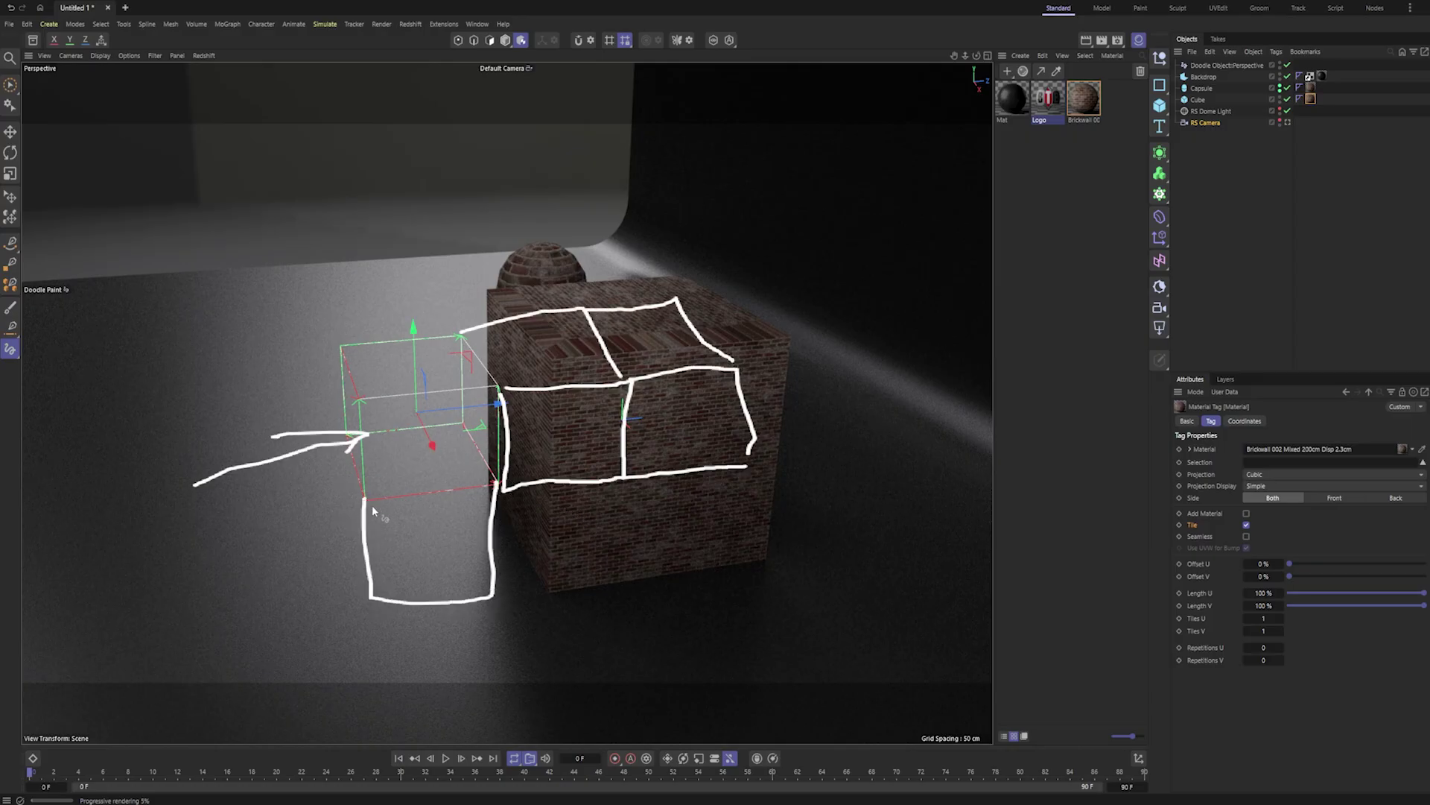
- Undo the tile outline strokes drawn around the projection box and over the cube
key("ctrl+z")
key("ctrl+z")
key("ctrl+z")
key("ctrl+z")
key("ctrl+z")
key("ctrl+z")
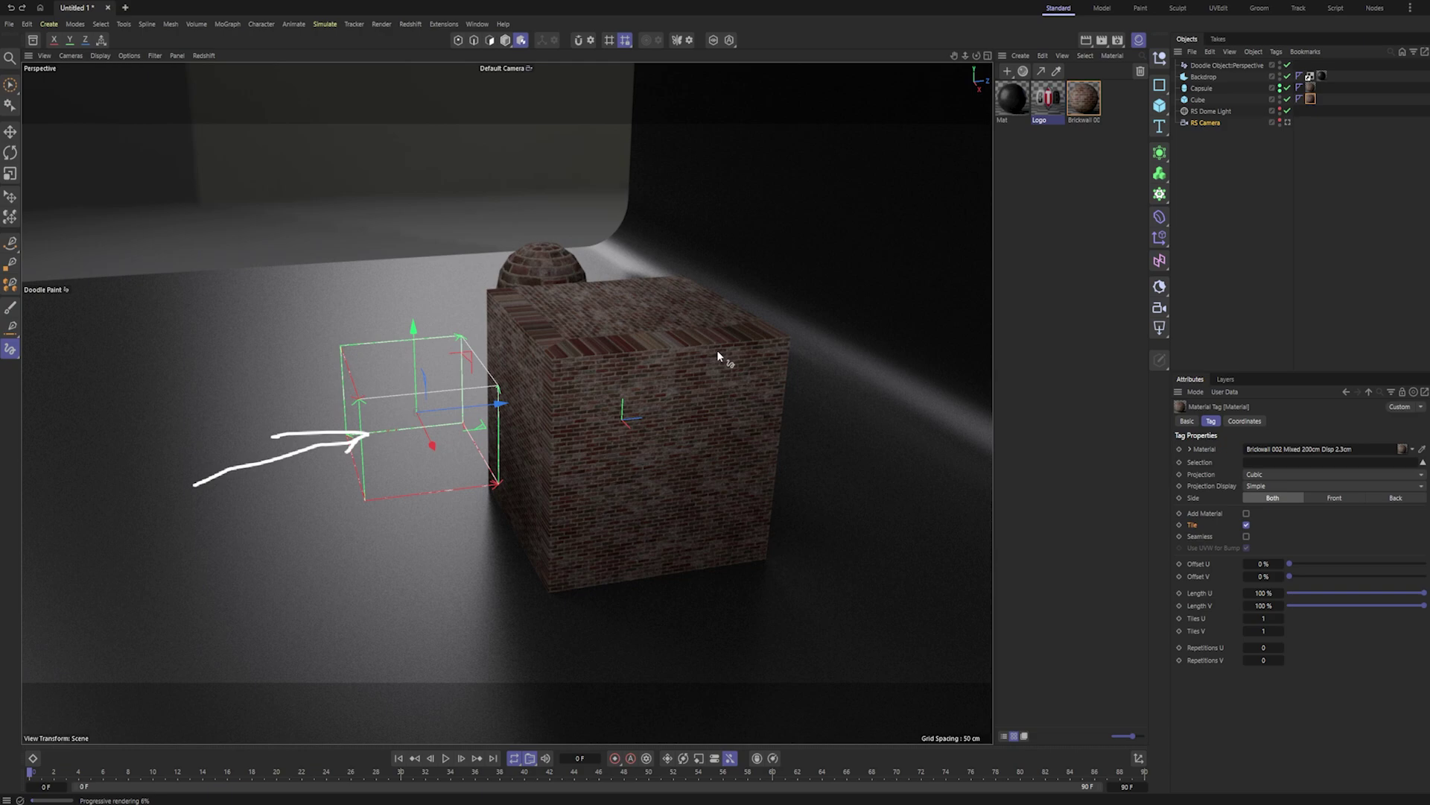
- Delete the Doodle object containing the white arrow from the scene
left_click_drag(617, 317, 582, 370, "alt")
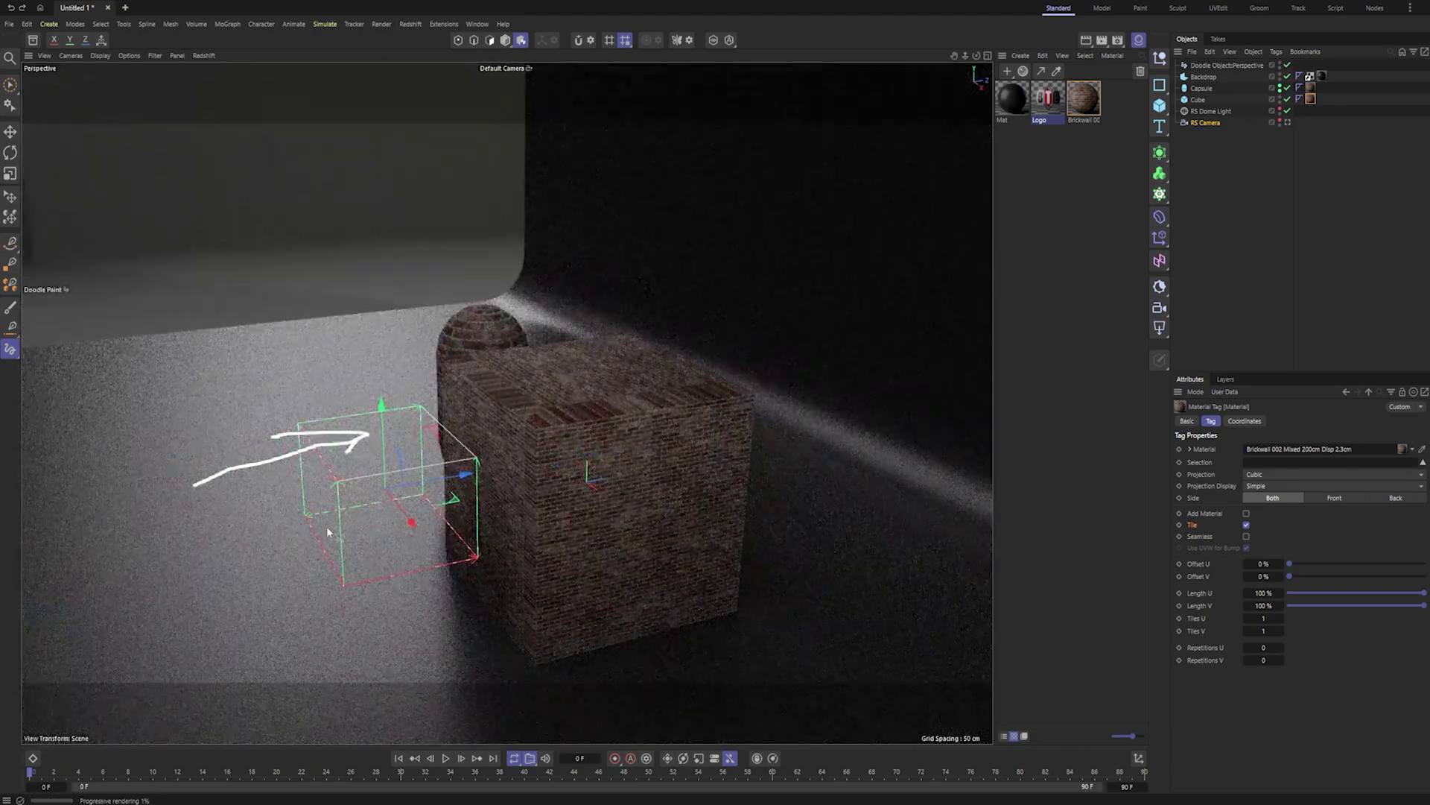
left_click(511, 39)
left_click(1207, 68)
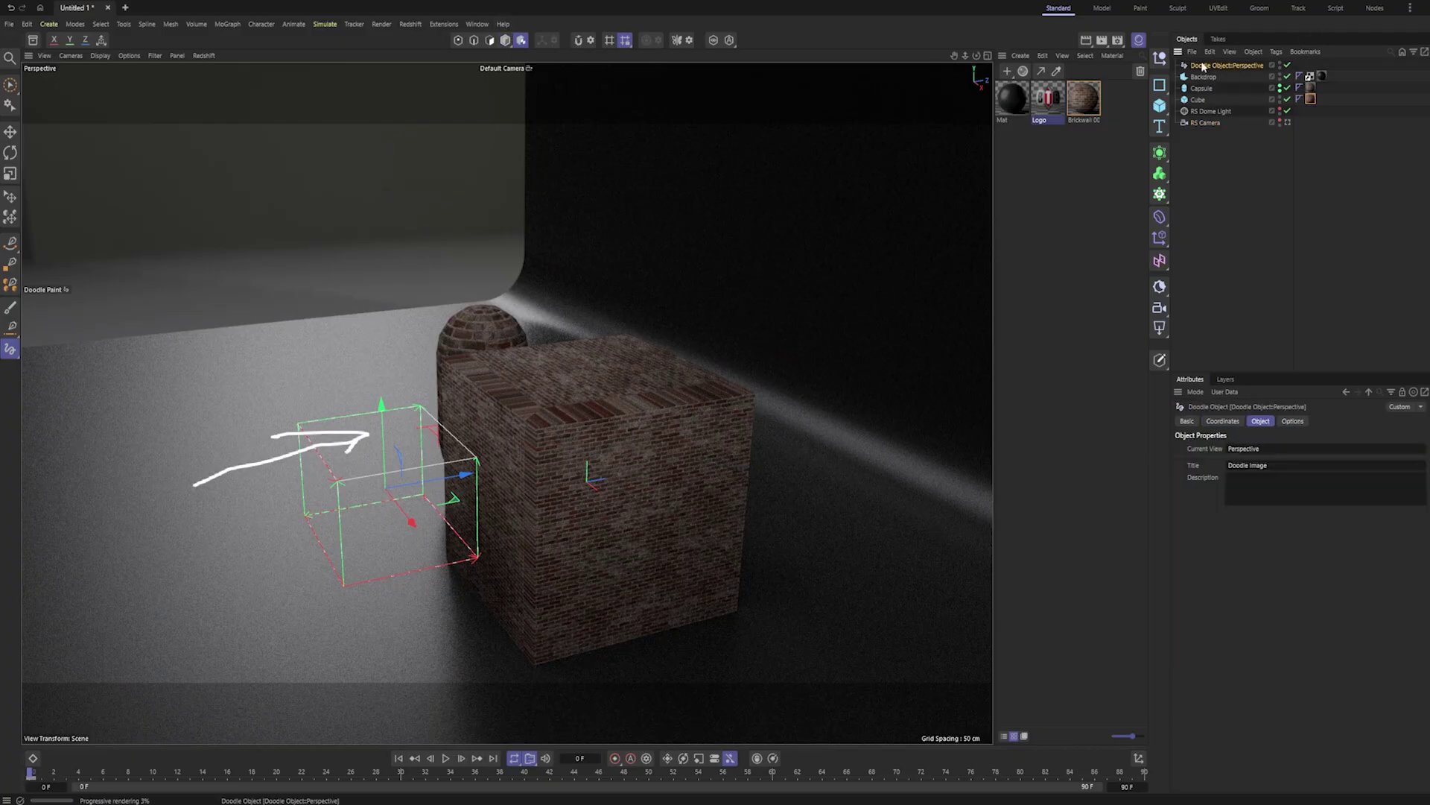
key("Delete")
left_click(506, 40)
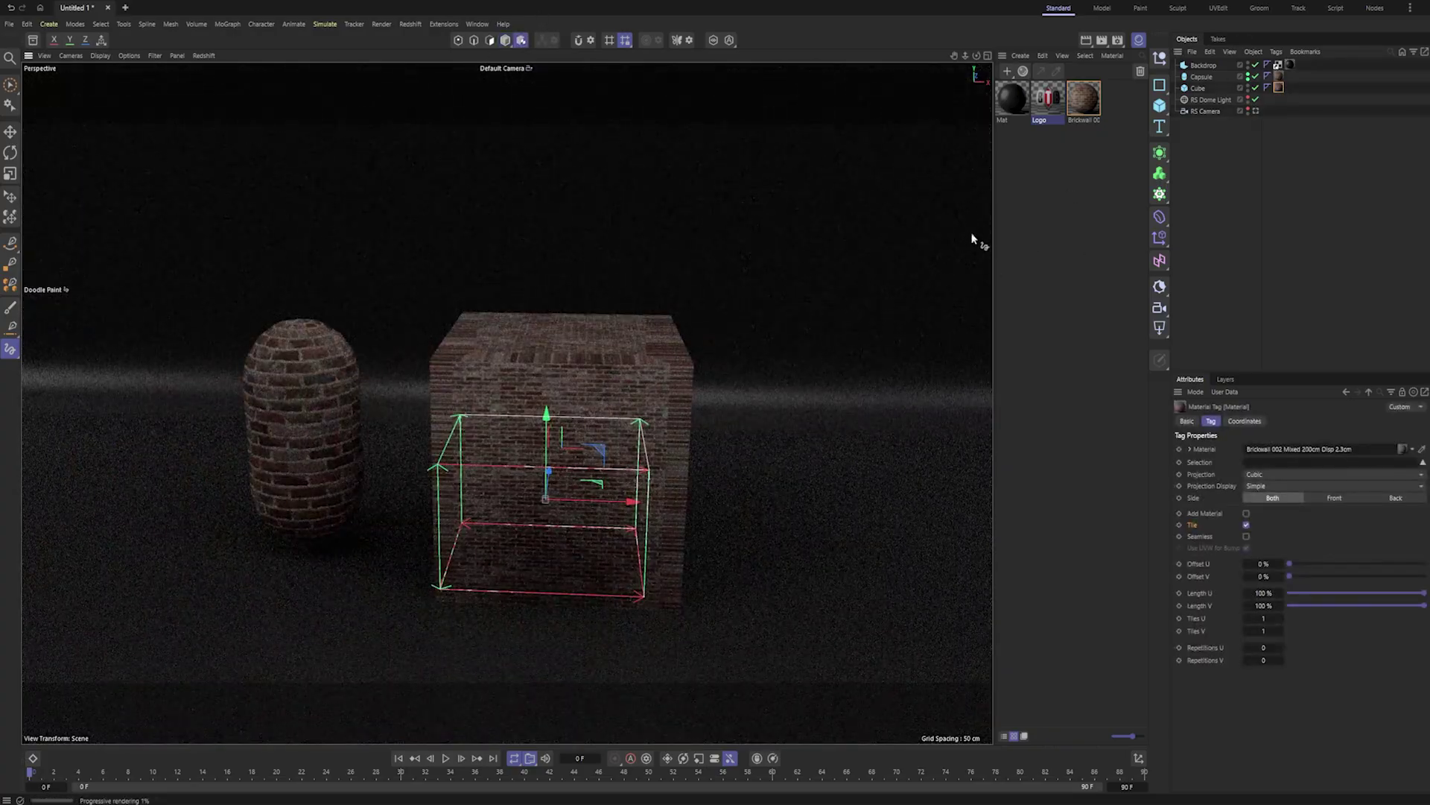
- Fit the cubic projection of the cube's Brickwall material tag to the object
right_click(1279, 89)
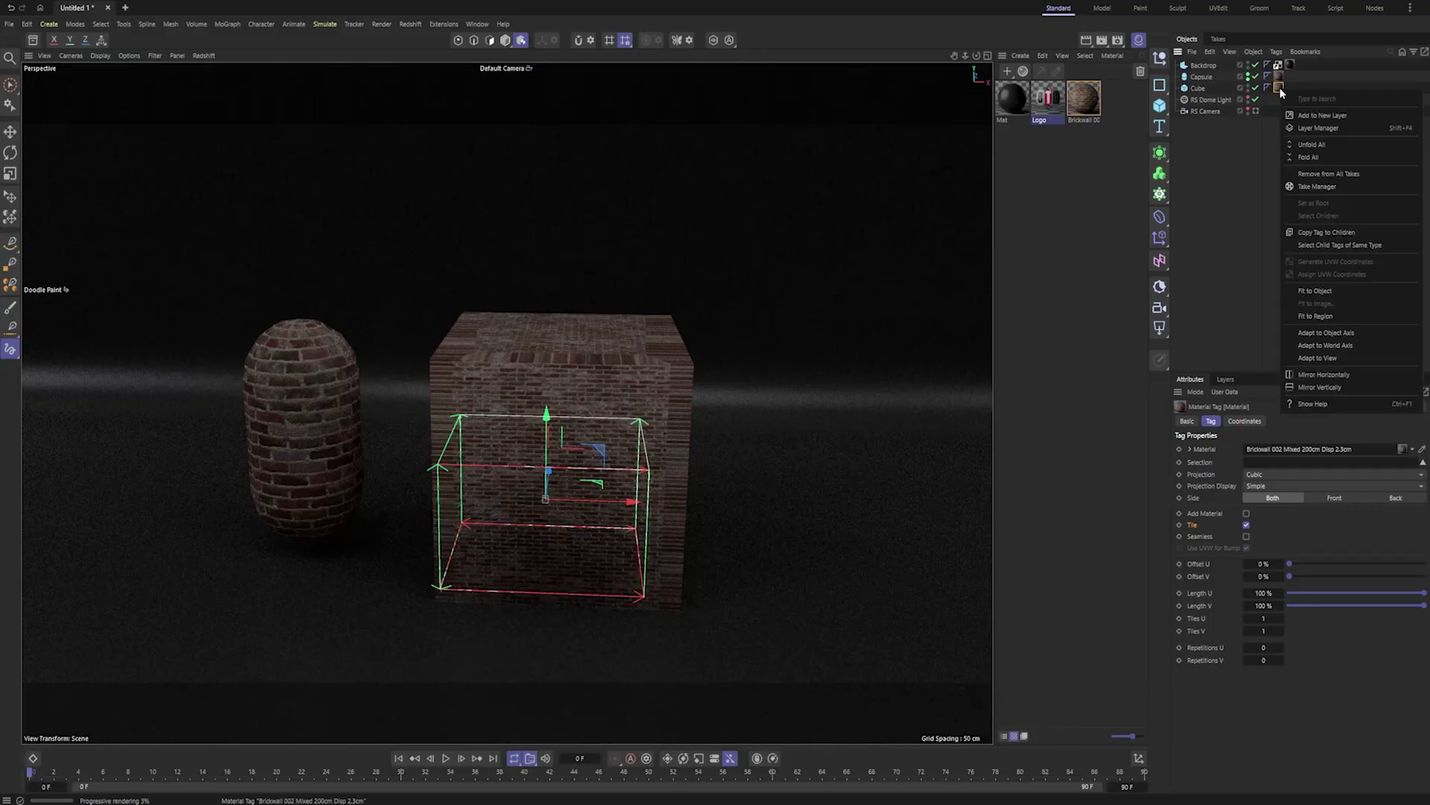
left_click(1313, 291)
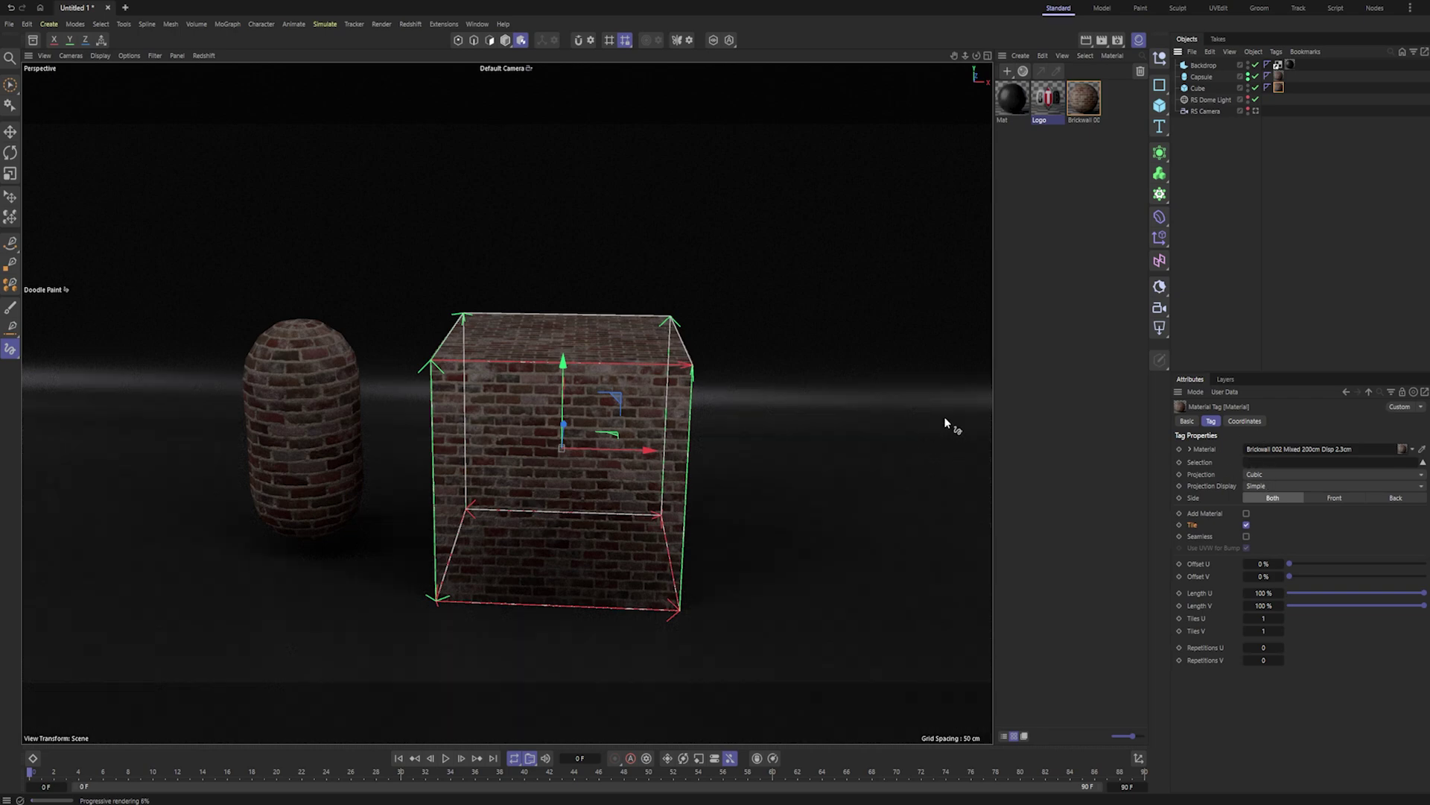
left_click(1312, 473)
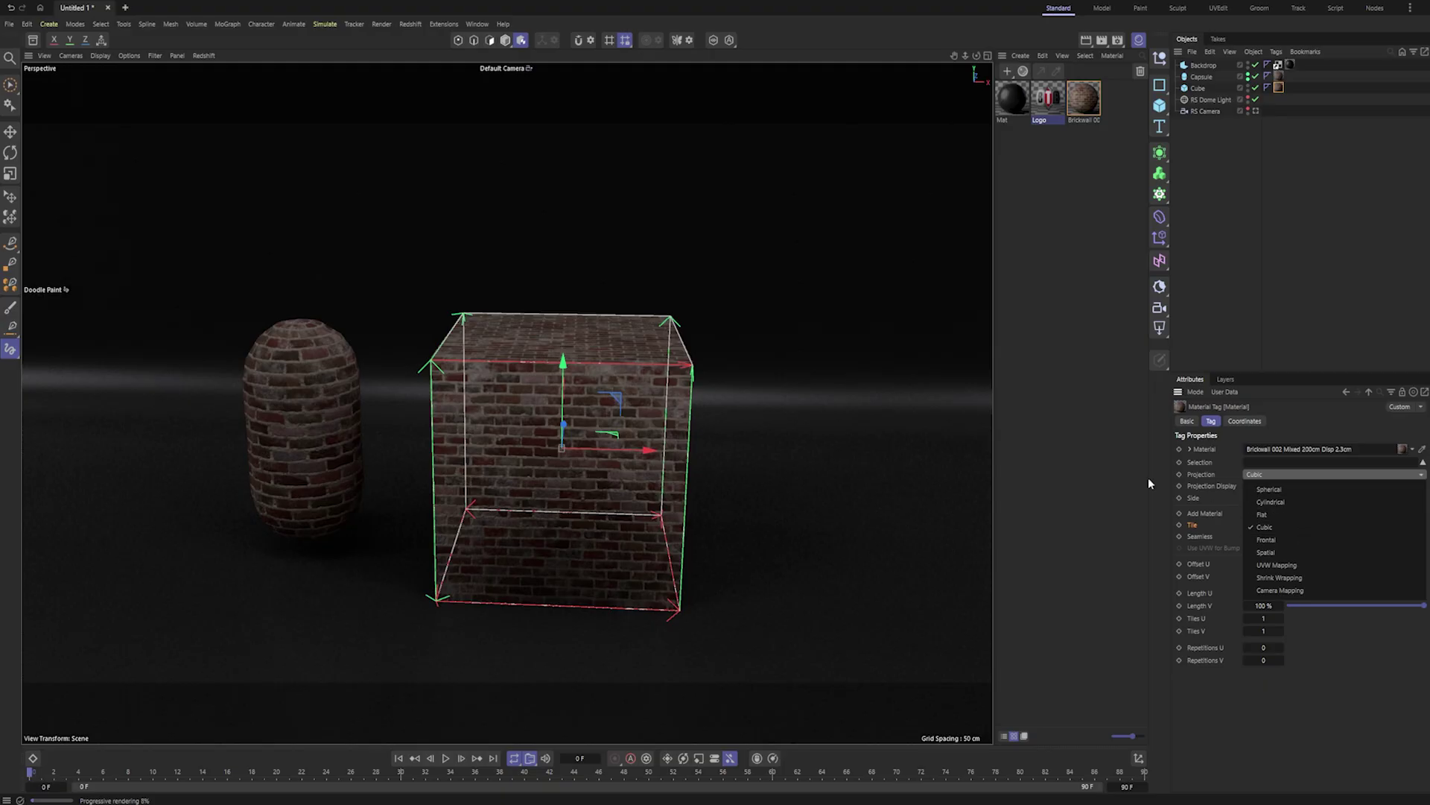
left_click(731, 423)
left_click_drag(705, 425, 662, 439, "alt")
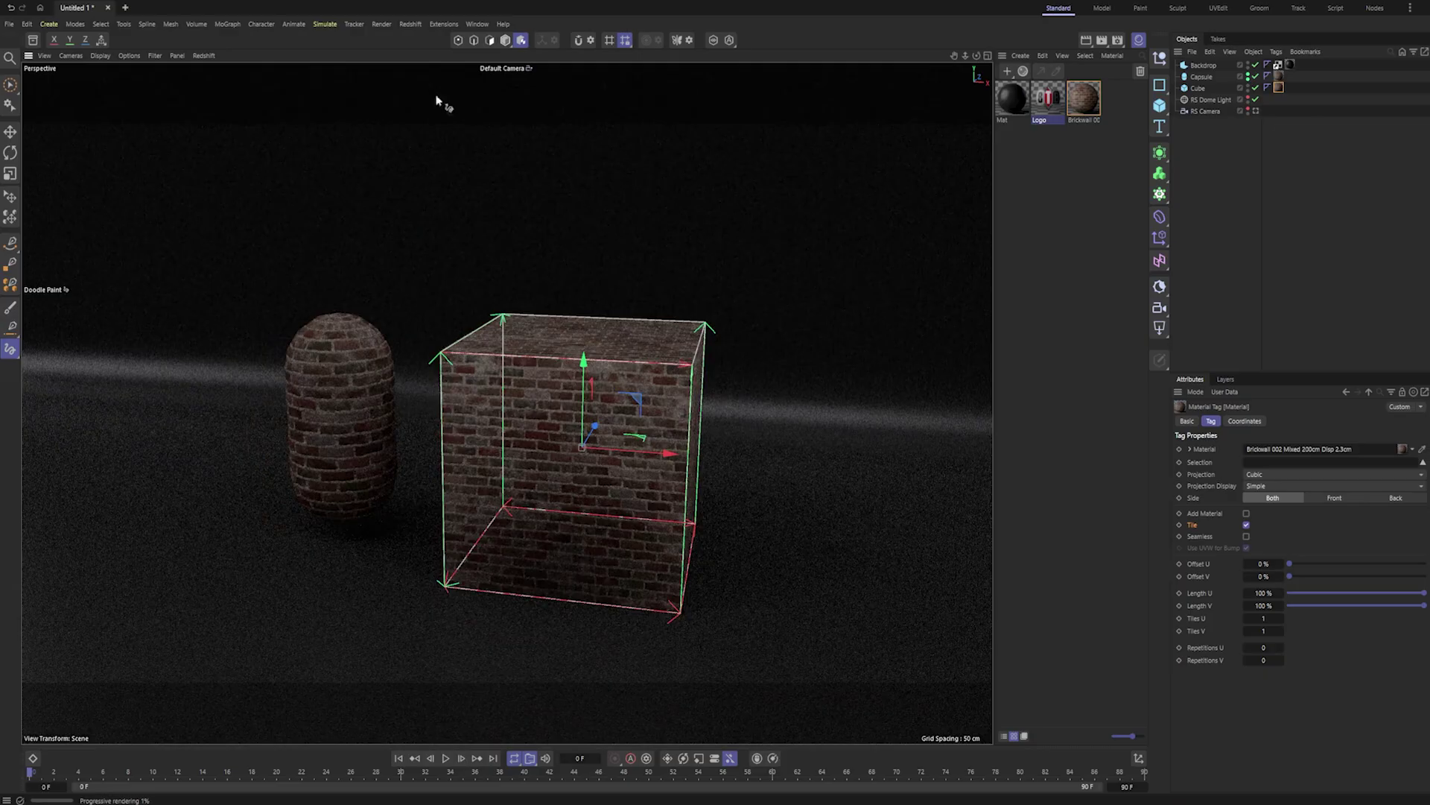
- Move the cube's texture projection to X 25 cm and Y 112 cm, and undo a trial rotation of H 20°, P 7°, B -45°
left_click(1242, 421)
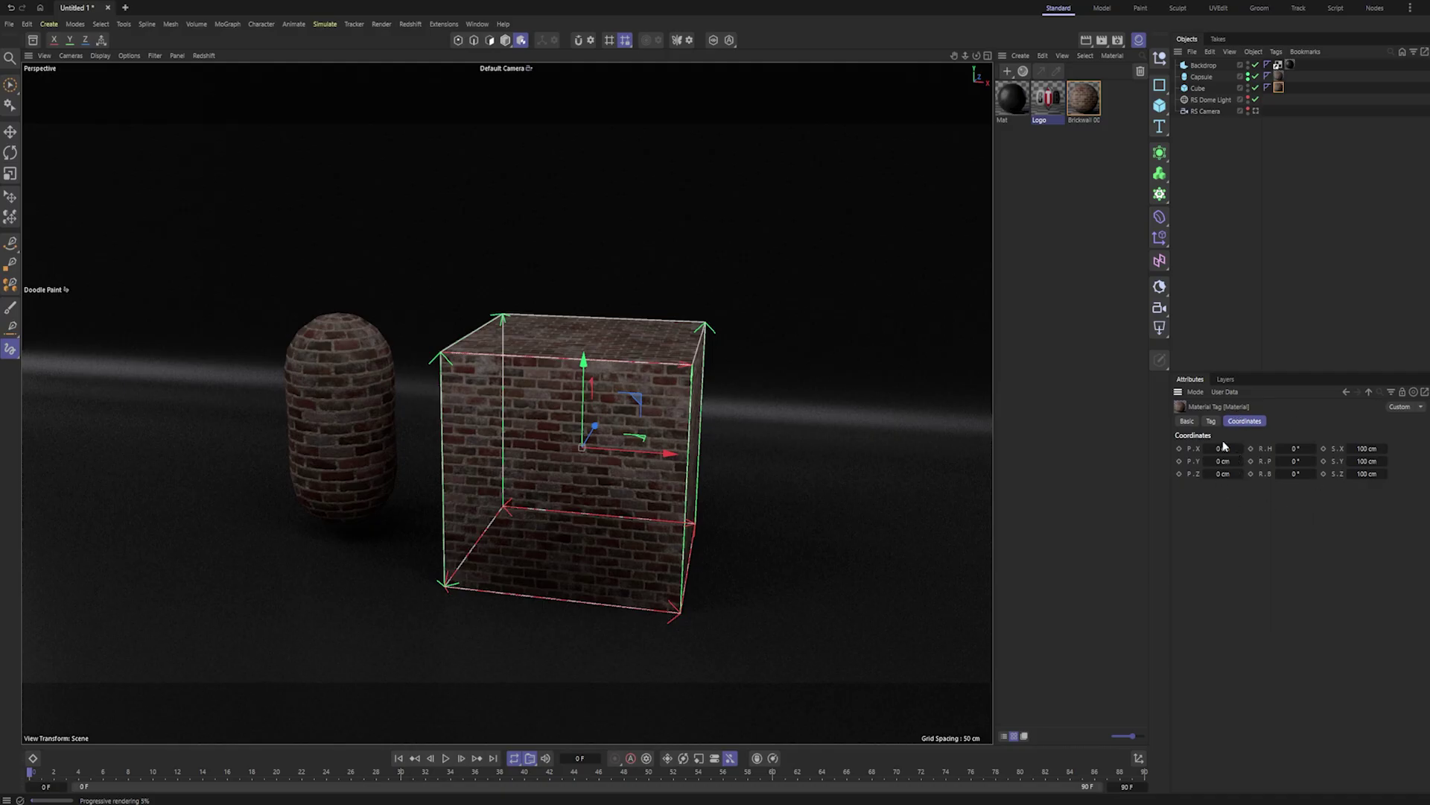
left_click_drag(1240, 453, 1315, 473)
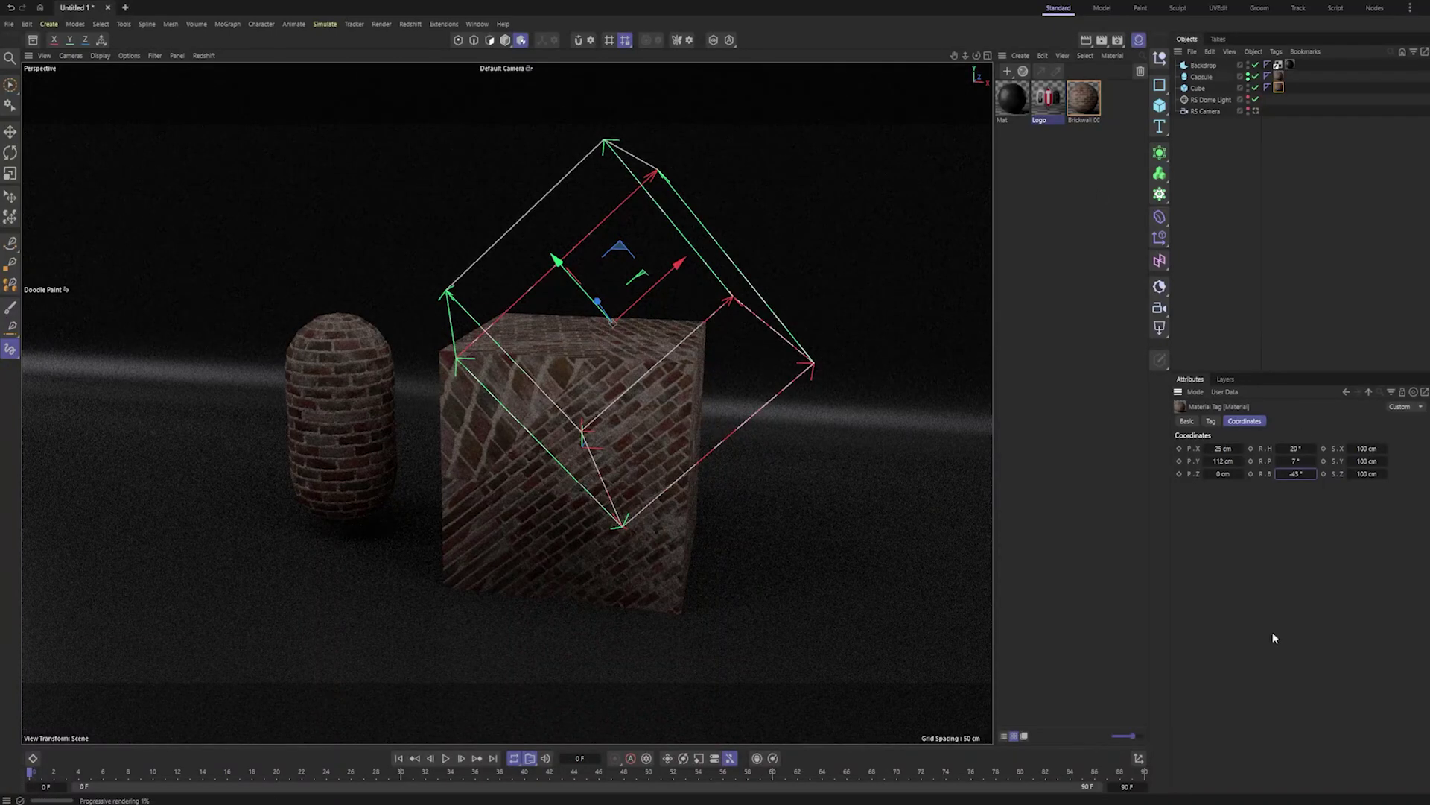
key("ctrl+z")
key("ctrl+z")
key("ctrl+z")
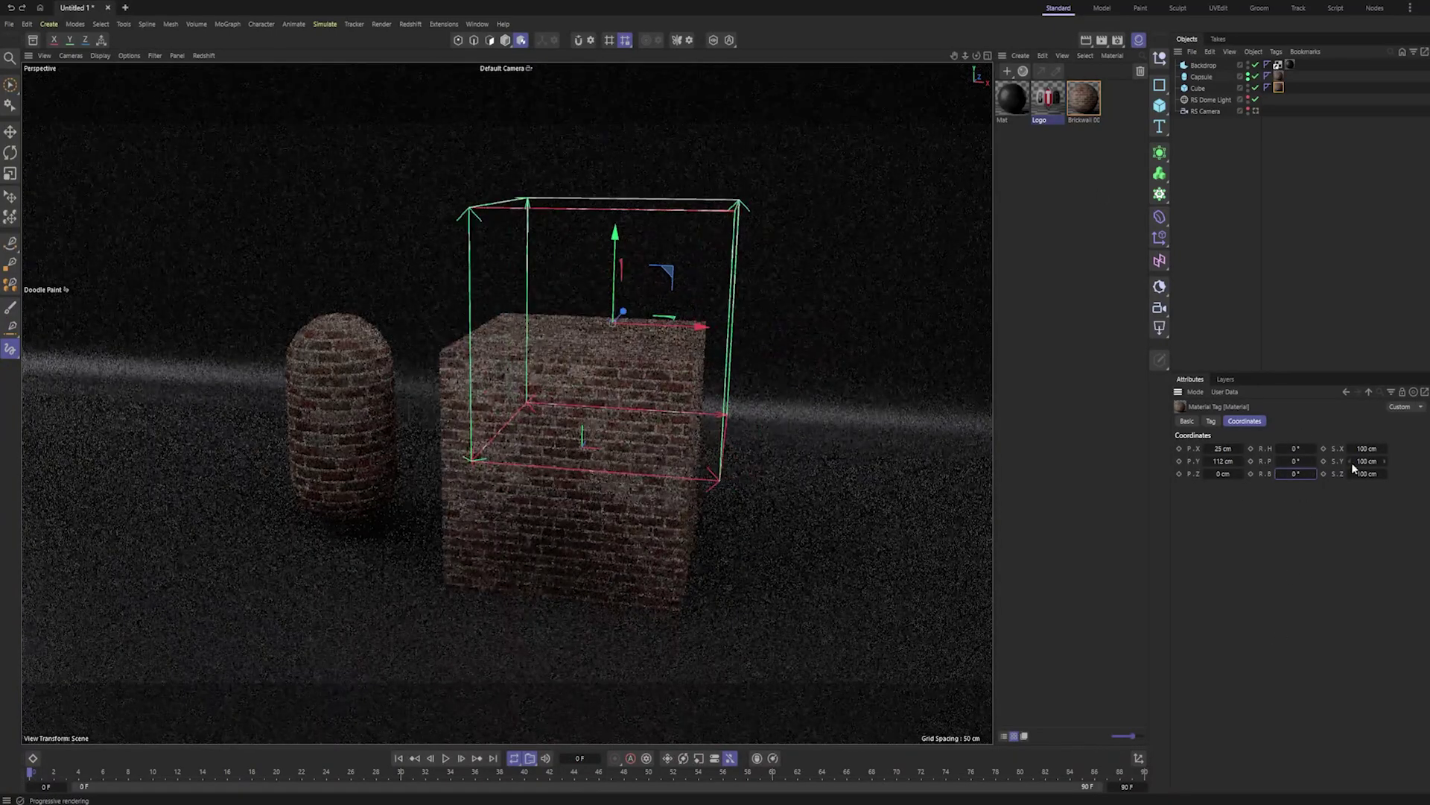
- Set the X, Y and Z scale of the cube's texture projection to 200 cm each
left_click(1365, 447)
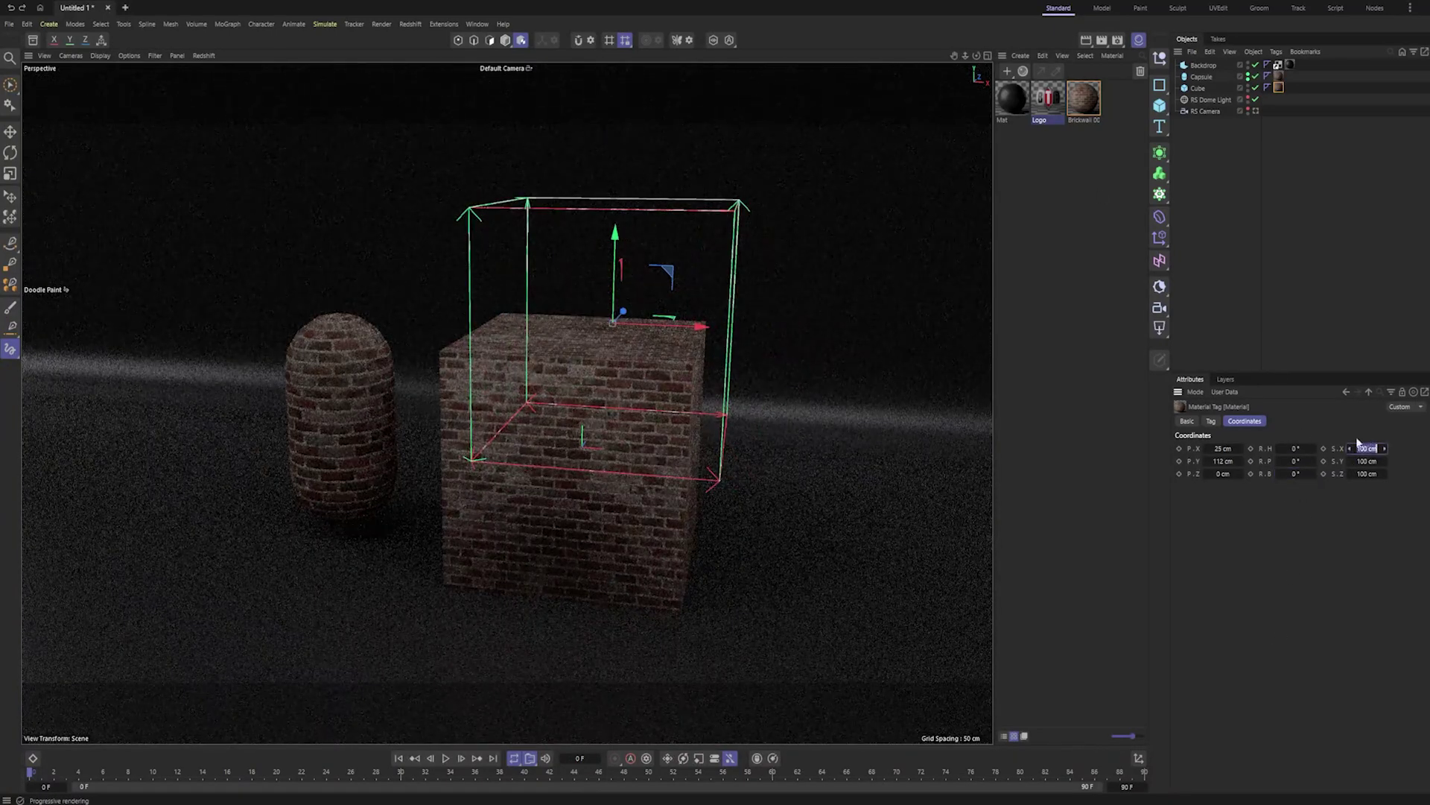
left_click(1079, 119)
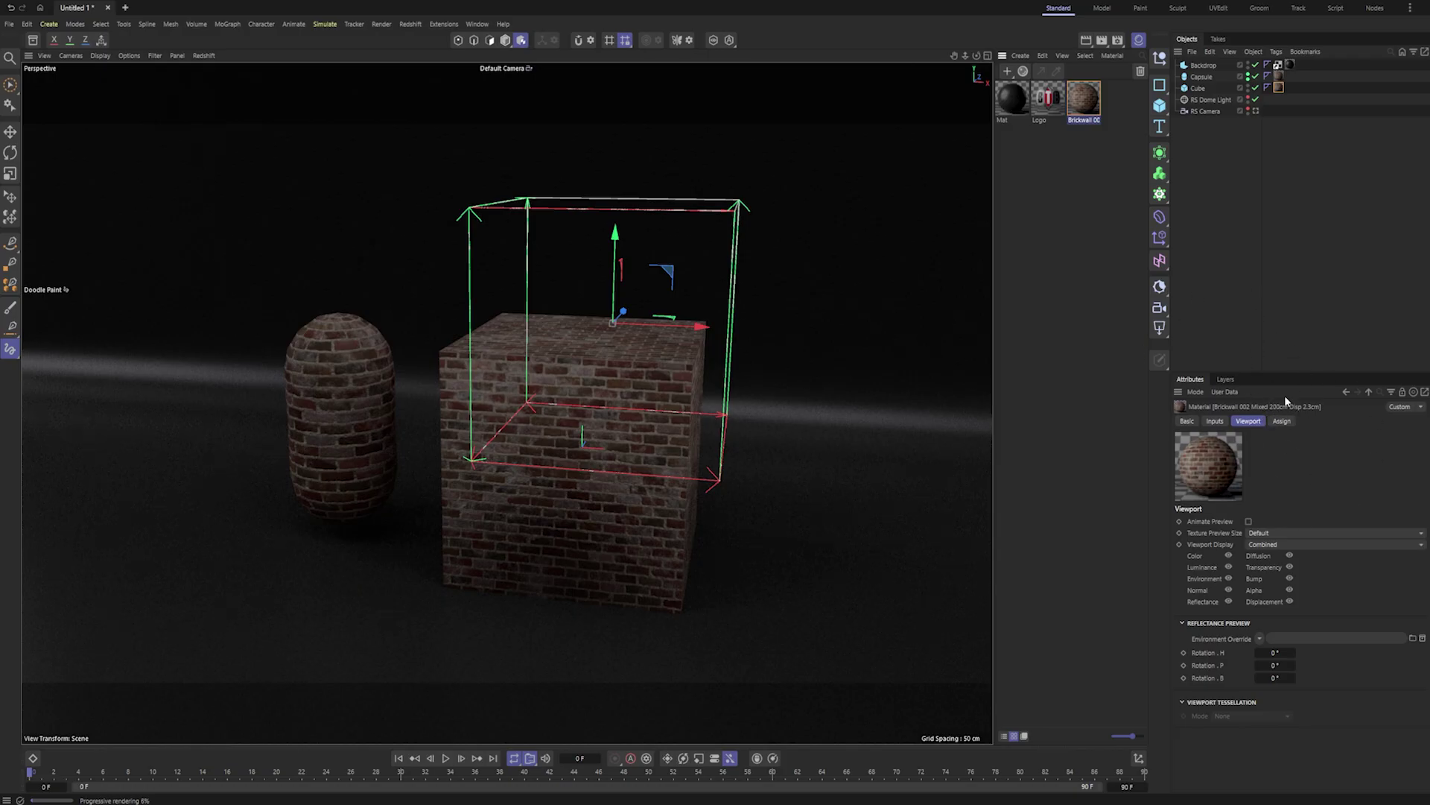
left_click(1279, 87)
double_click(1369, 448)
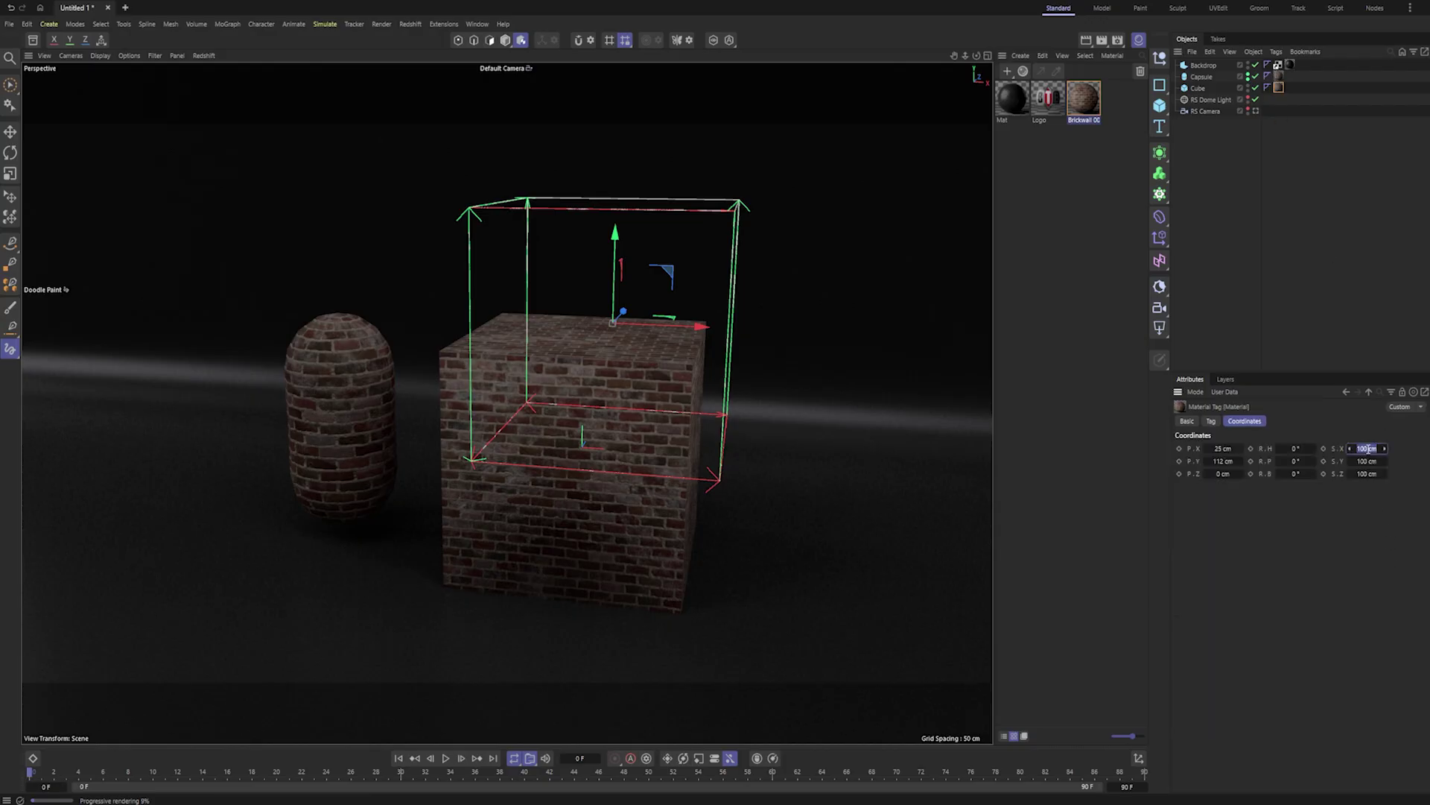
type("200")
key("Tab")
key("Tab")
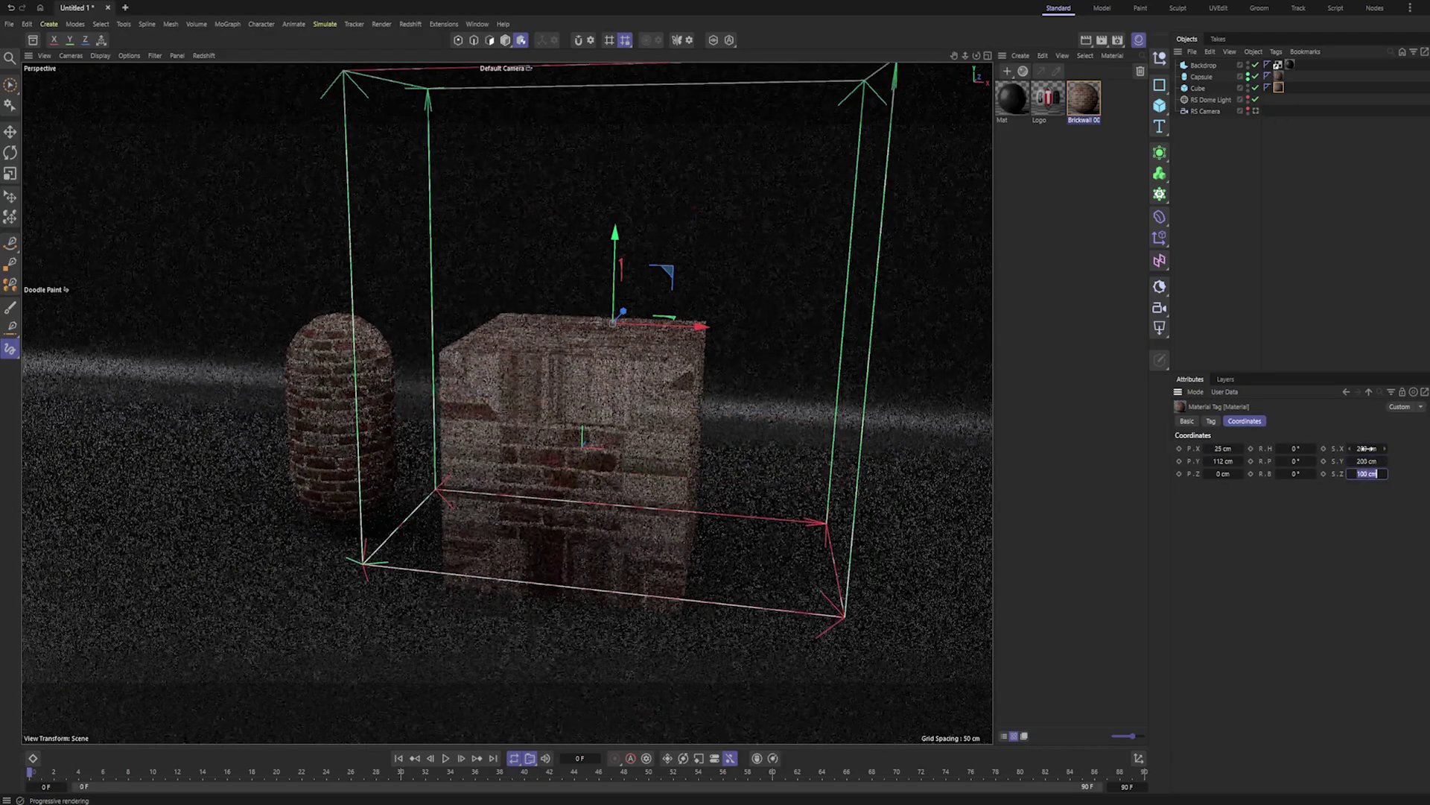
type("200")
key("Return")
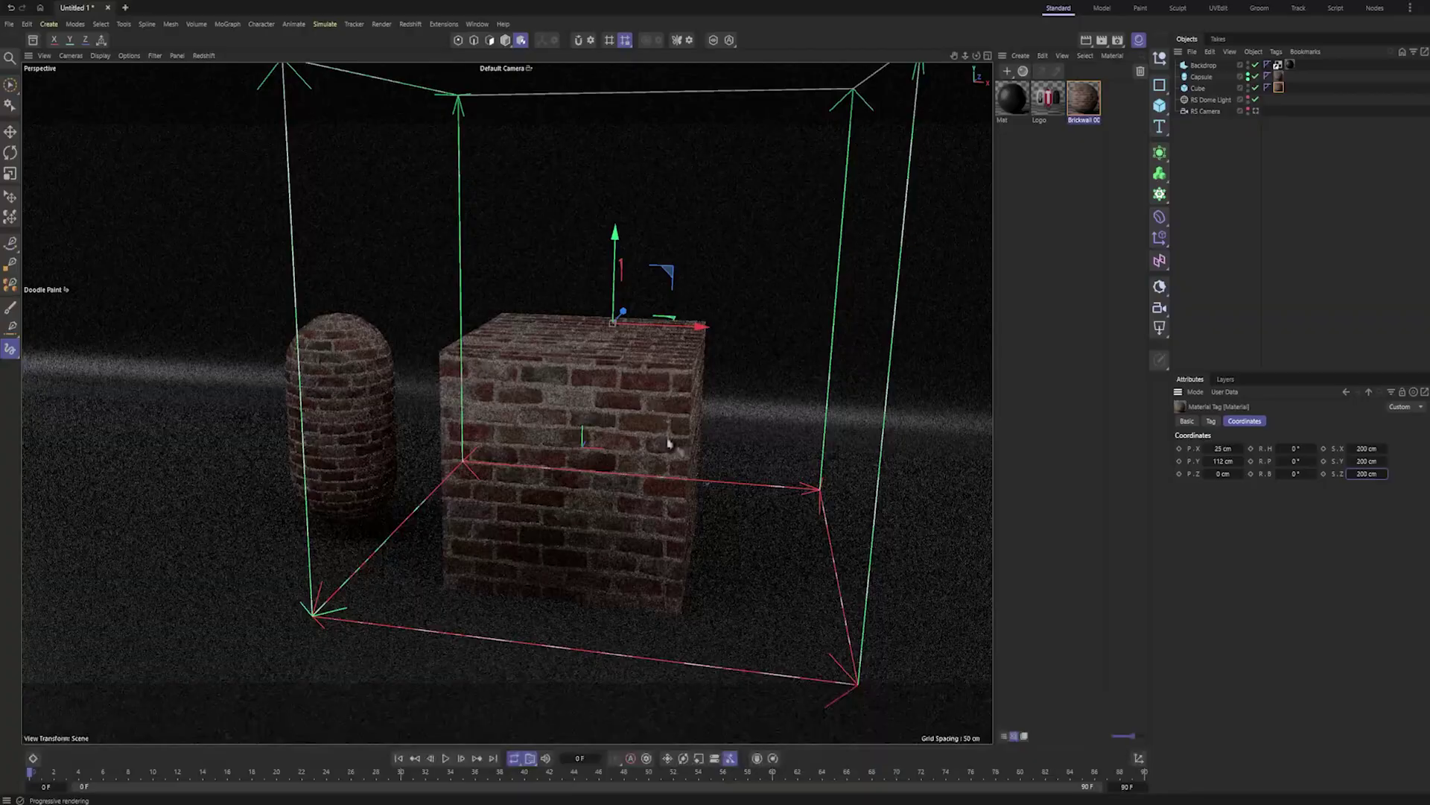
- Switch from Texture mode to Model mode and frame the capsule and cube together
left_click_drag(671, 444, 775, 454, "alt")
left_click_drag(775, 405, 668, 377, "alt")
left_click_drag(769, 376, 647, 318, "alt")
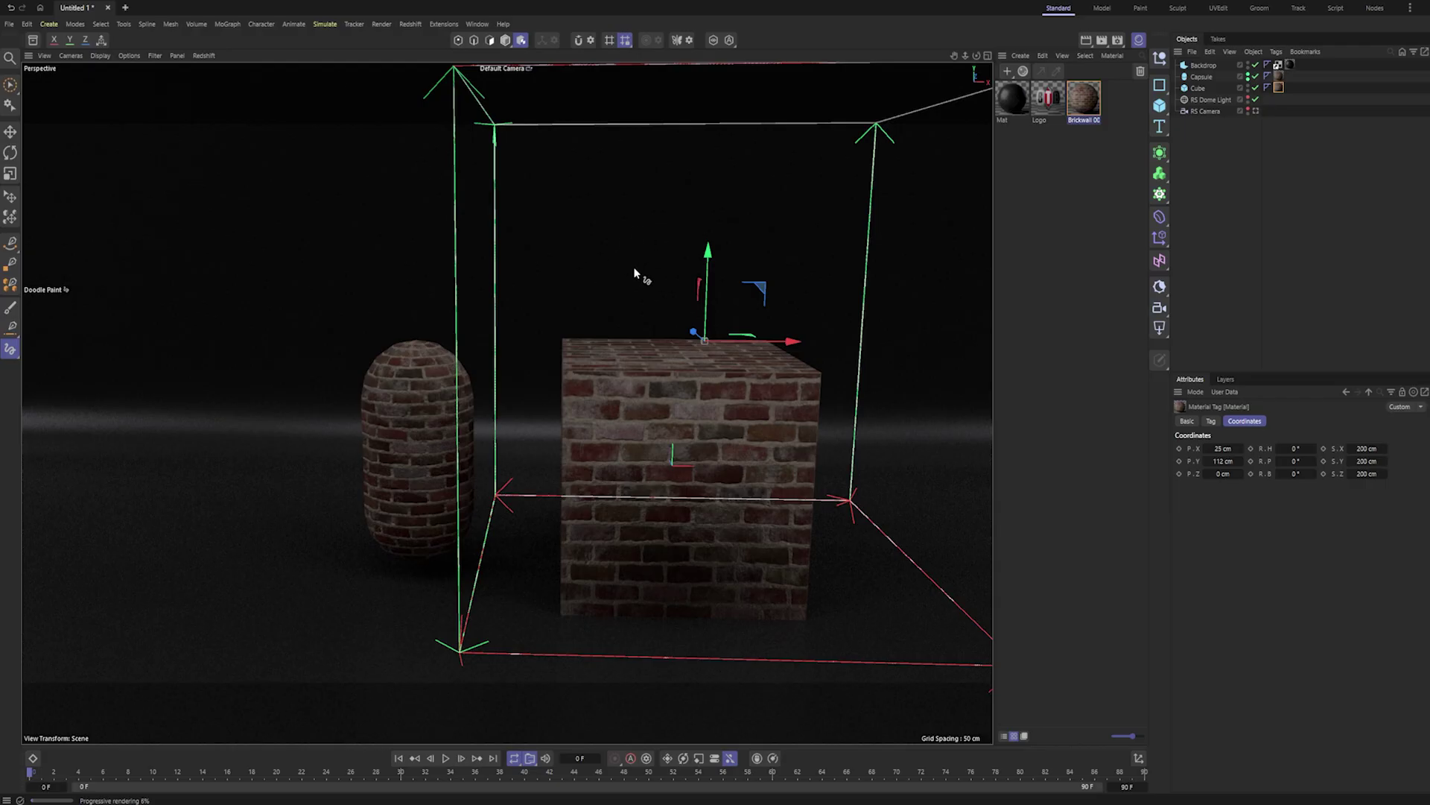
left_click(506, 40)
middle_click_drag(812, 471, 776, 473, "alt")
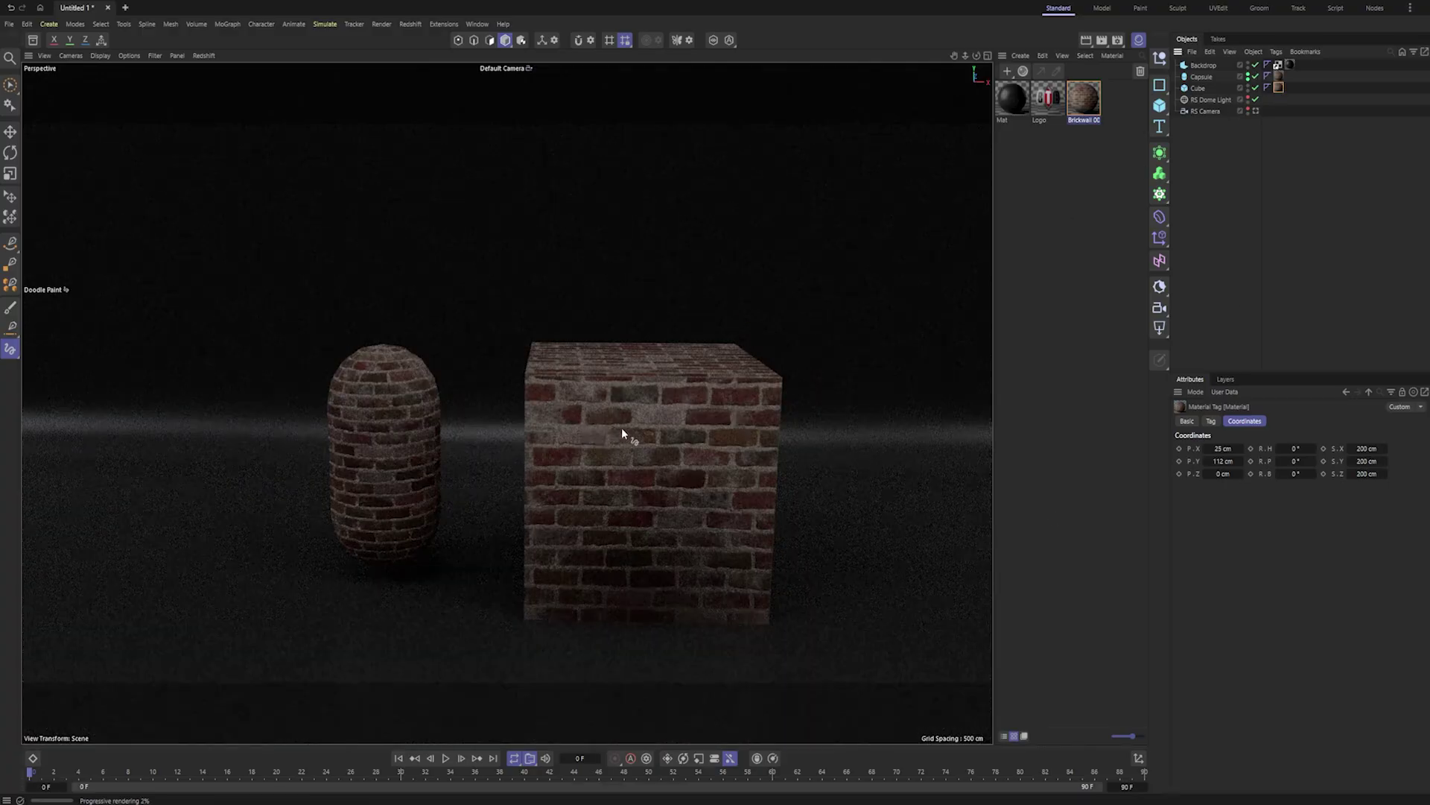
mouse_move(620, 429)
left_mouse_down("alt")
mouse_move(654, 434)
mouse_move(635, 441)
left_mouse_up("alt")
left_click(371, 403)
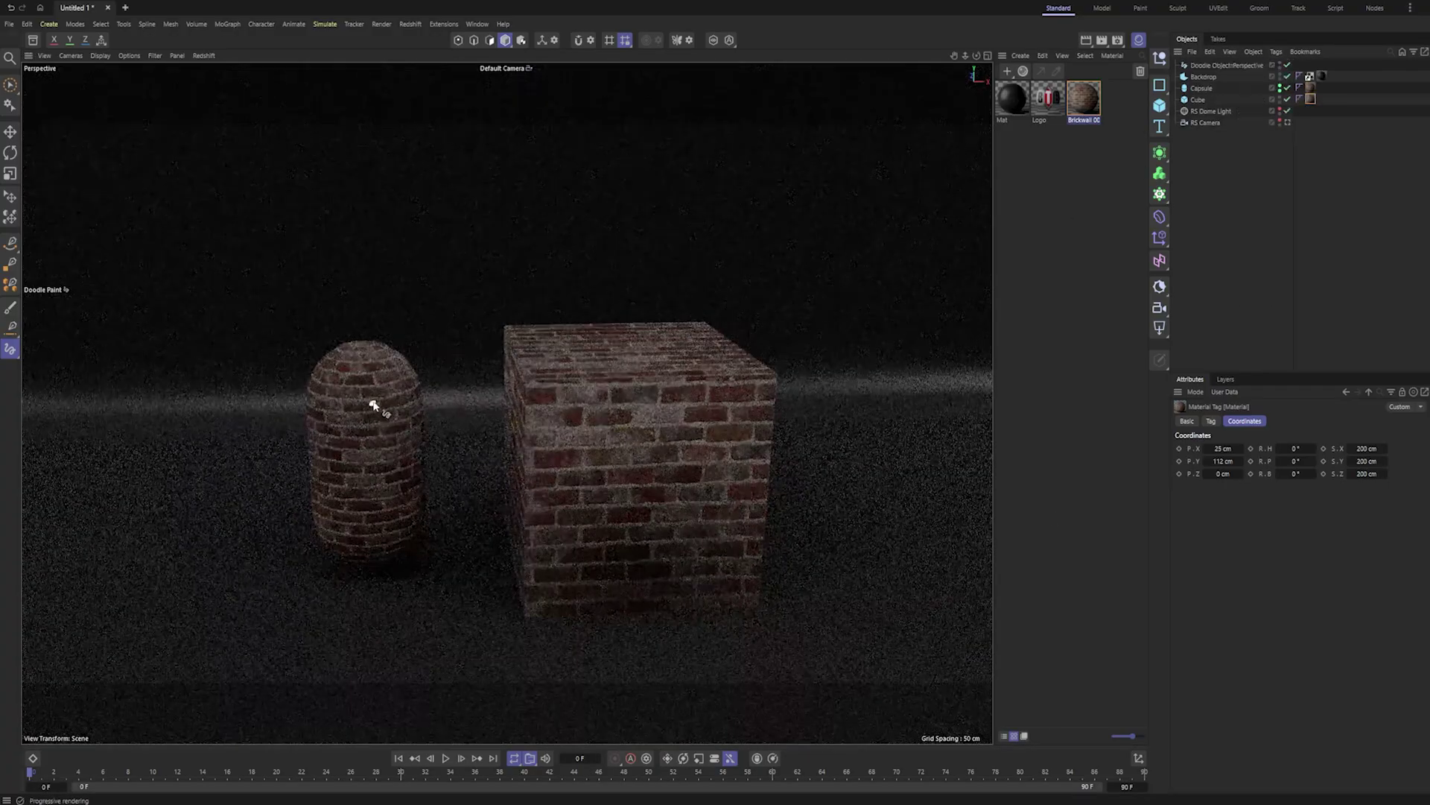
key("e")
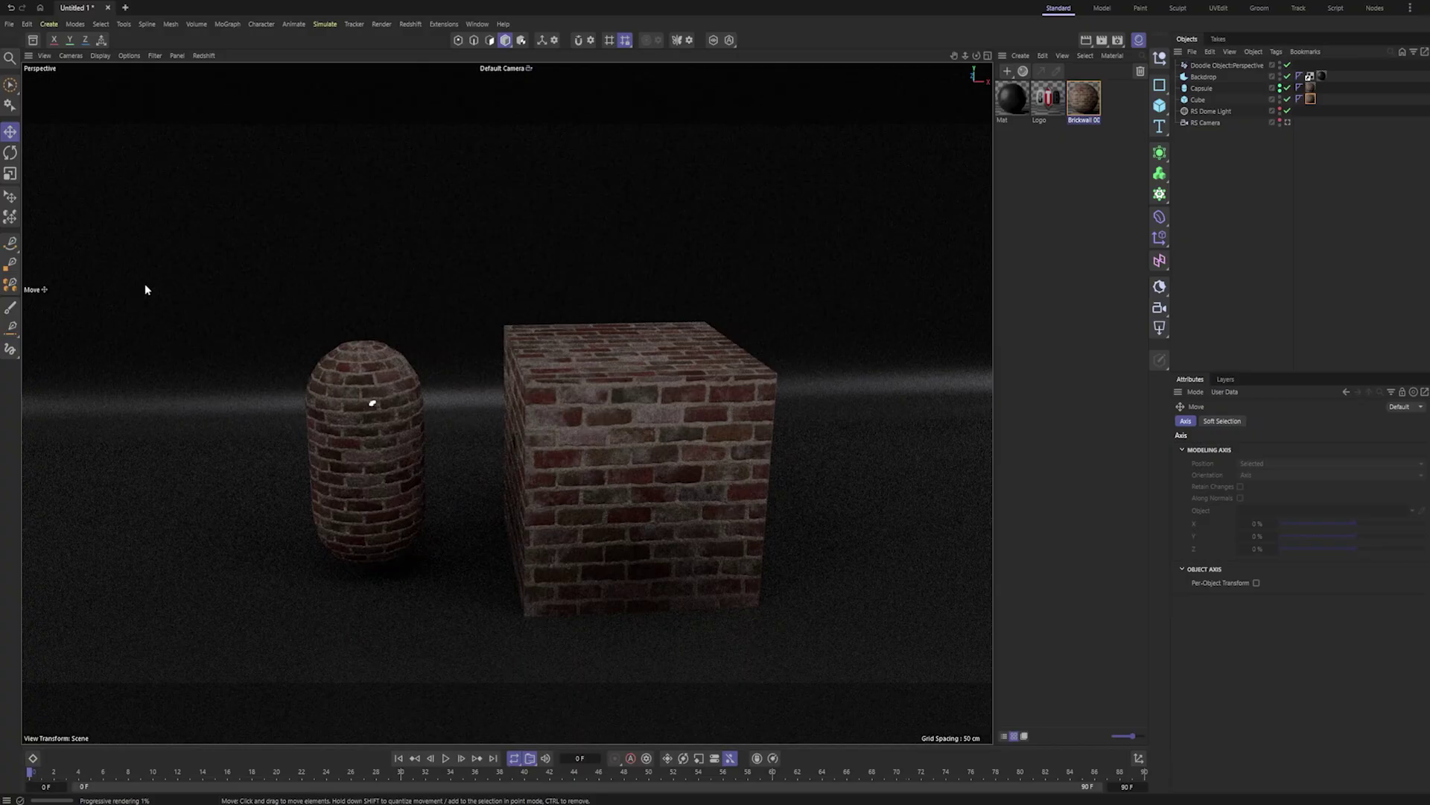
key("ctrl+z")
- Select the capsule and set the projection of its Brickwall material tag to Cylindrical
key("9")
left_click(365, 398)
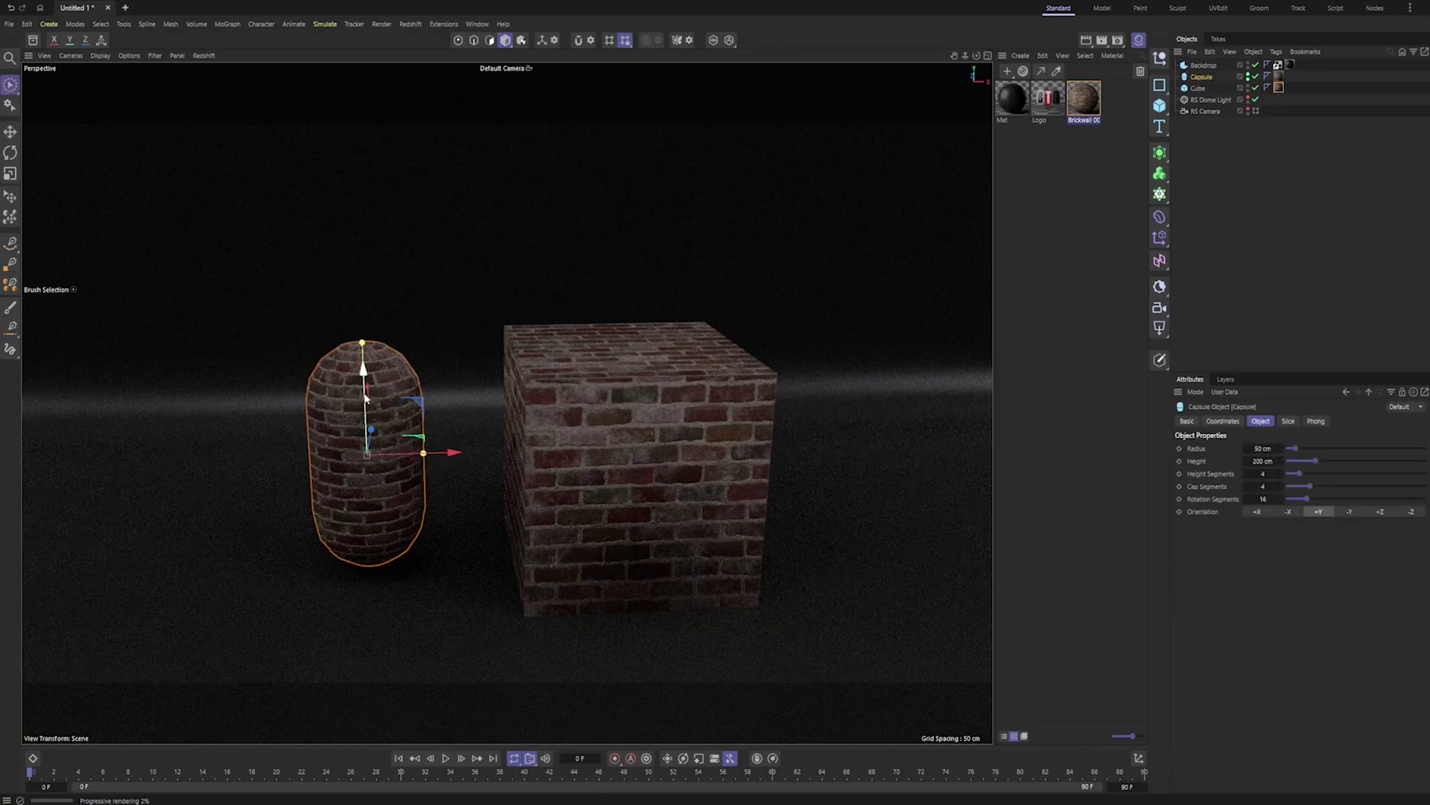
left_click(1278, 76)
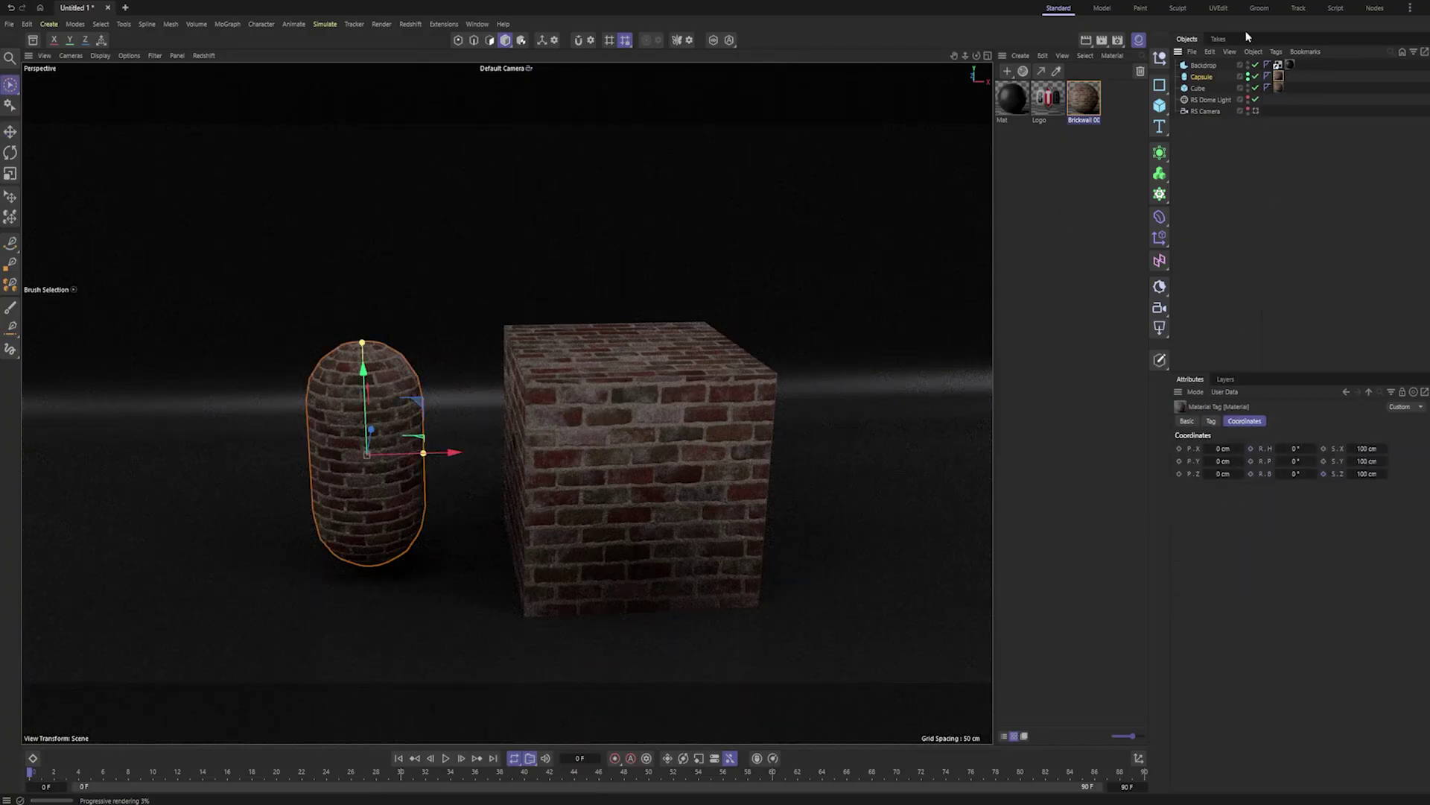
left_click(1213, 420)
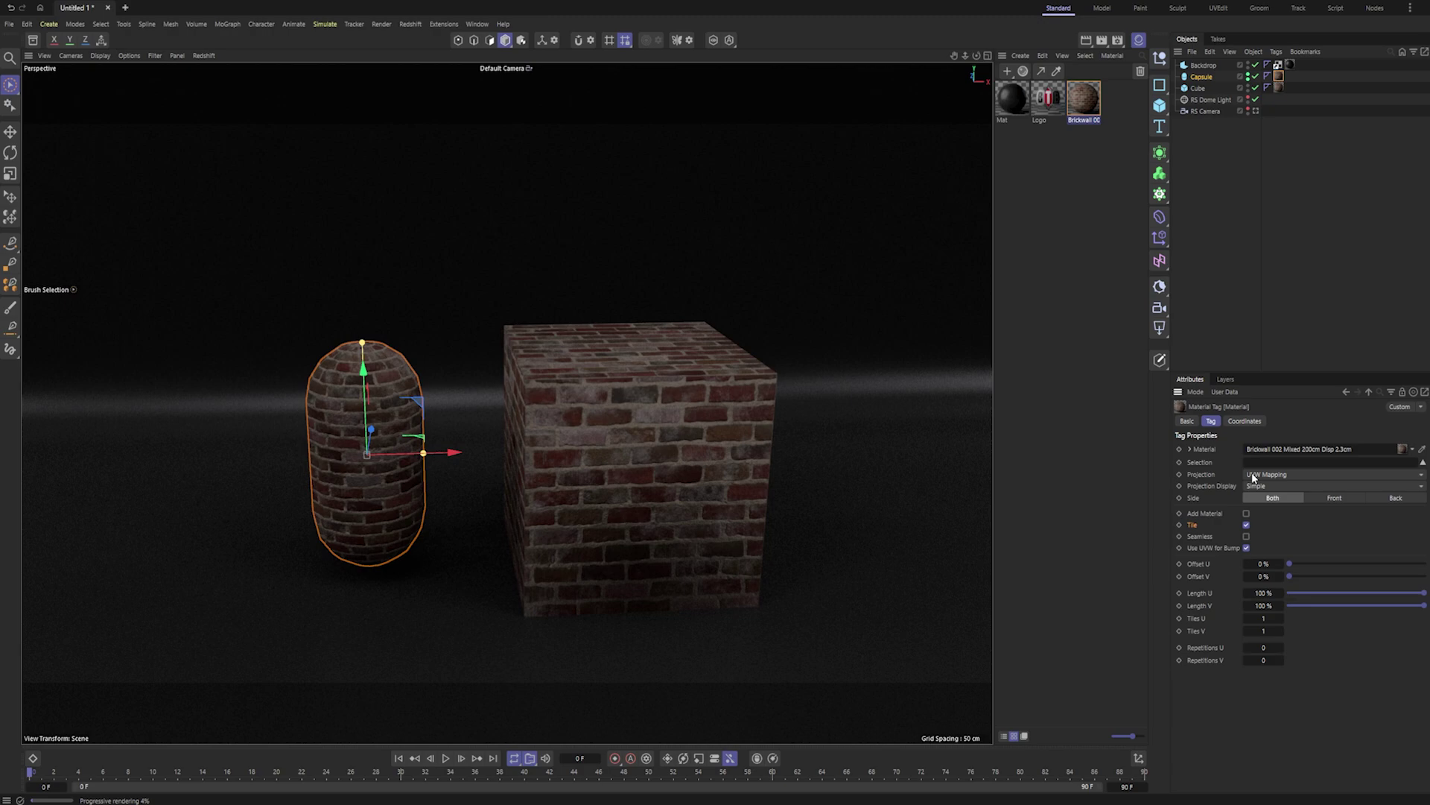
left_click(1252, 474)
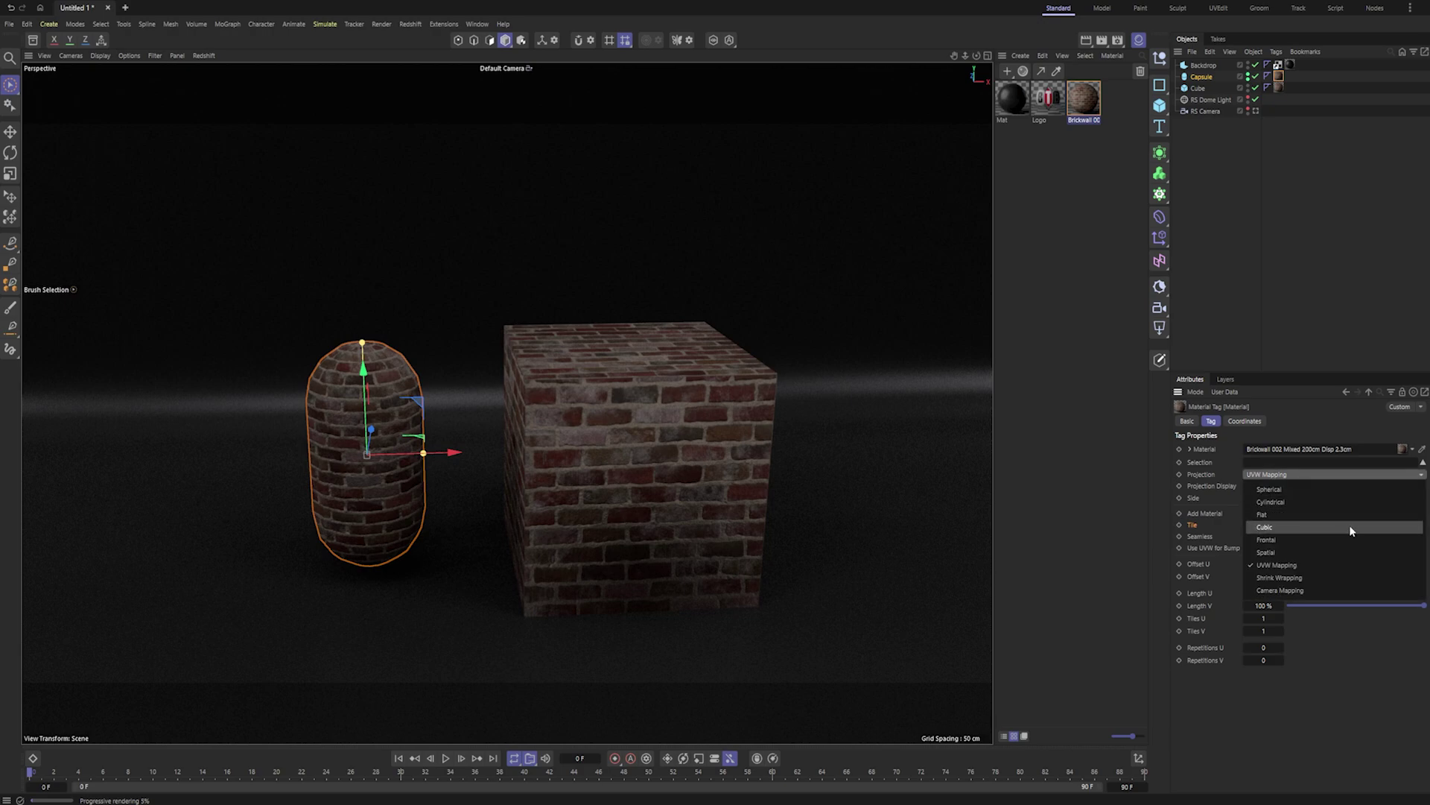
left_click(1341, 505)
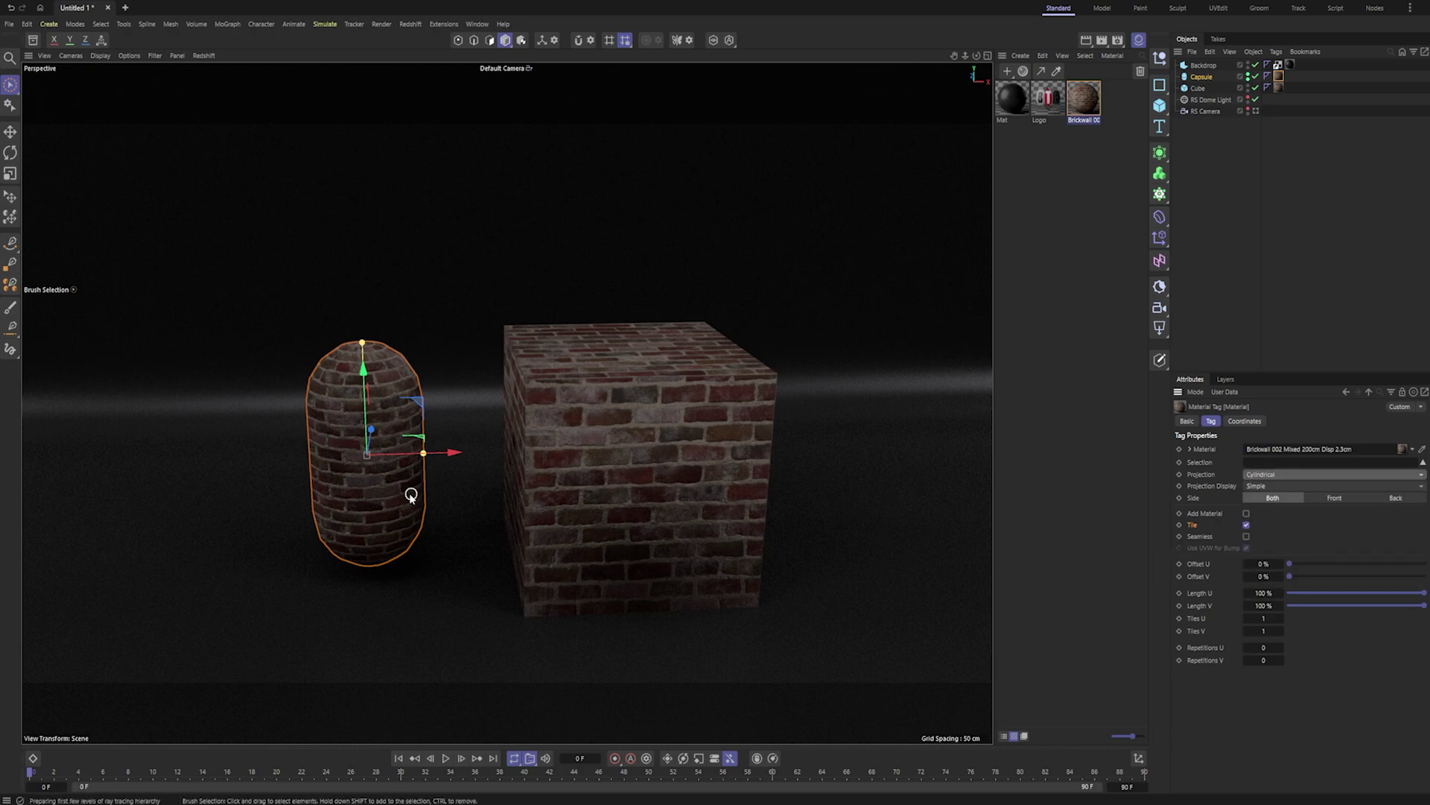
middle_click_drag(412, 495, 499, 510, "alt")
right_click_drag(486, 496, 505, 492, "alt")
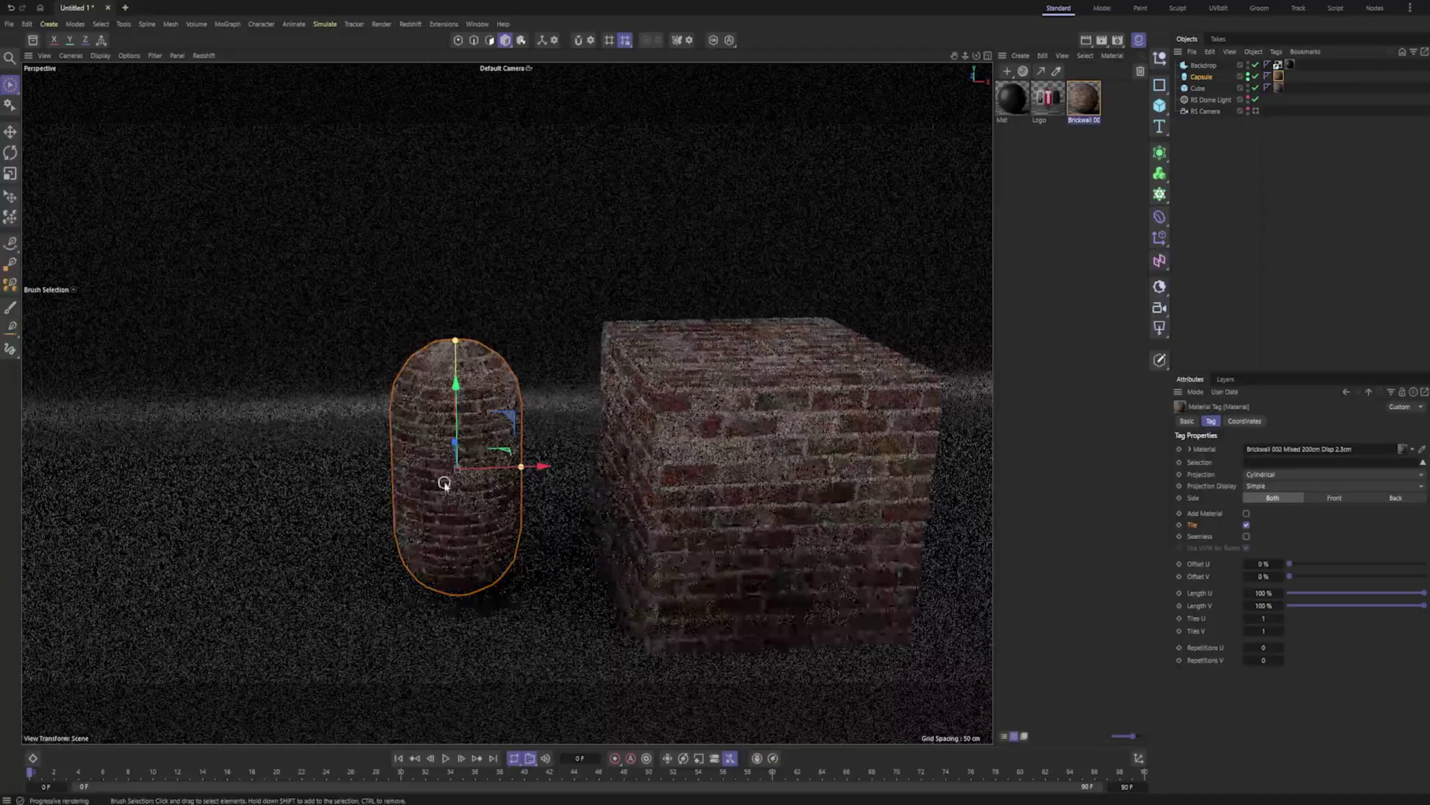
- Set the projection of the capsule's Brickwall material tag to Flat
key("e")
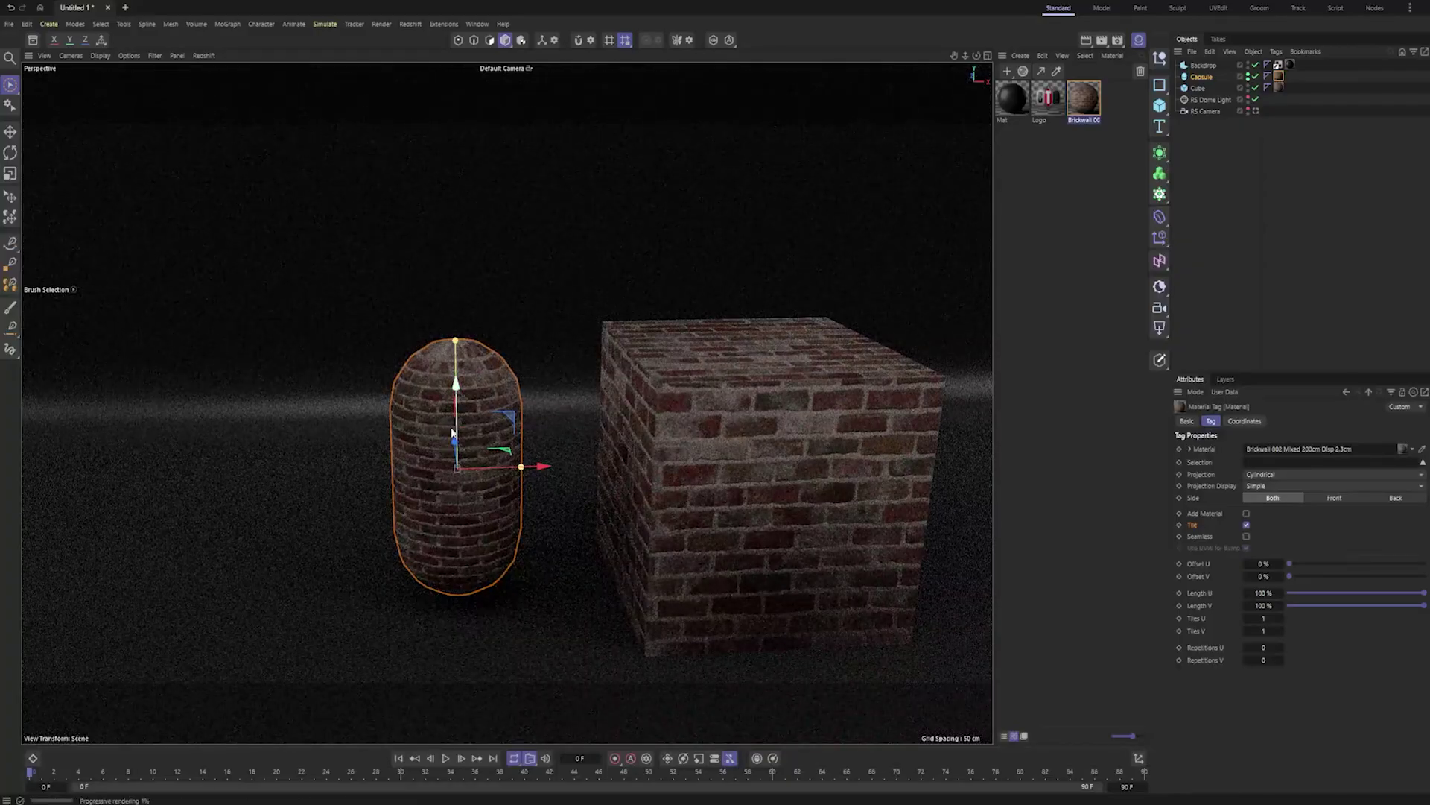
left_click_drag(468, 454, 501, 457, "alt")
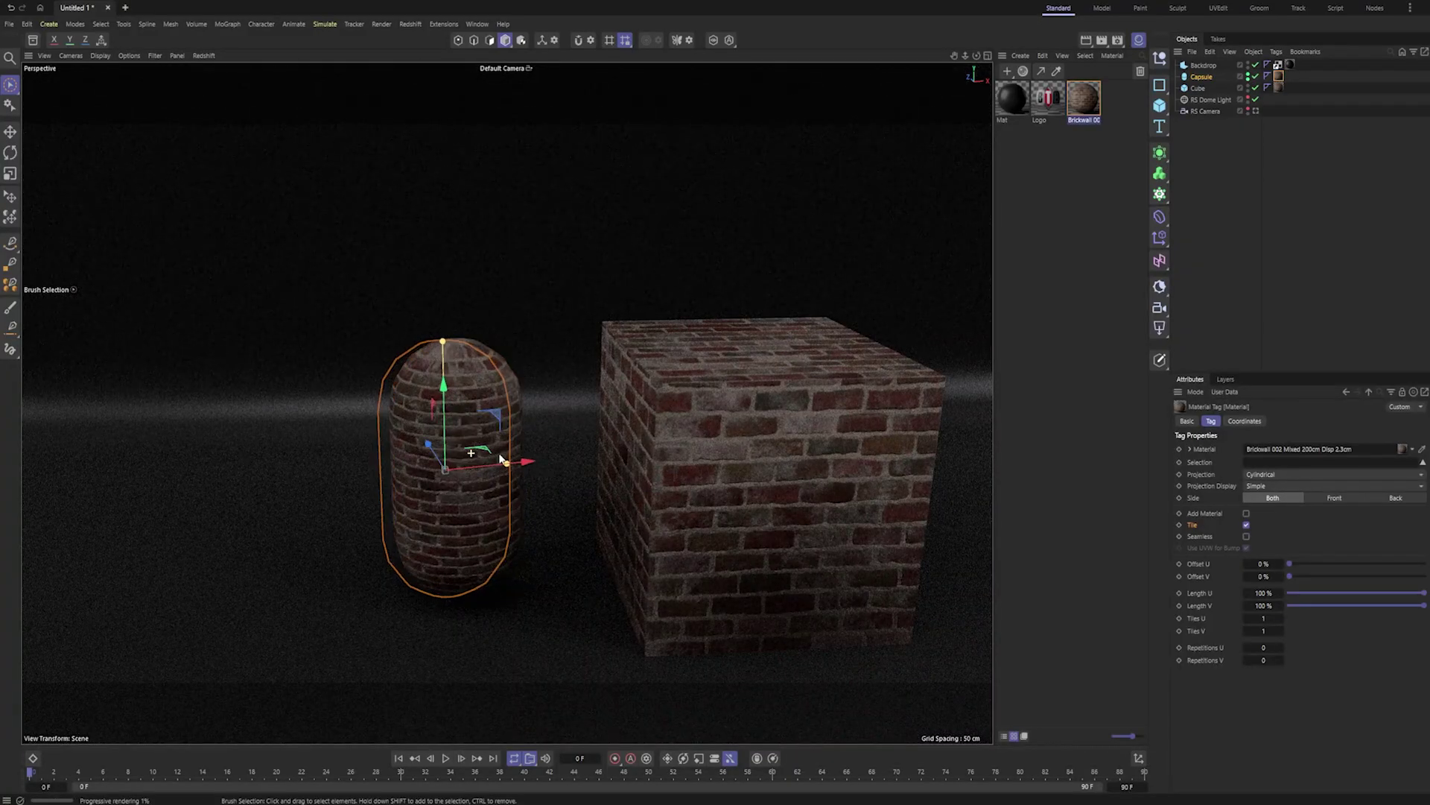
left_click(1259, 475)
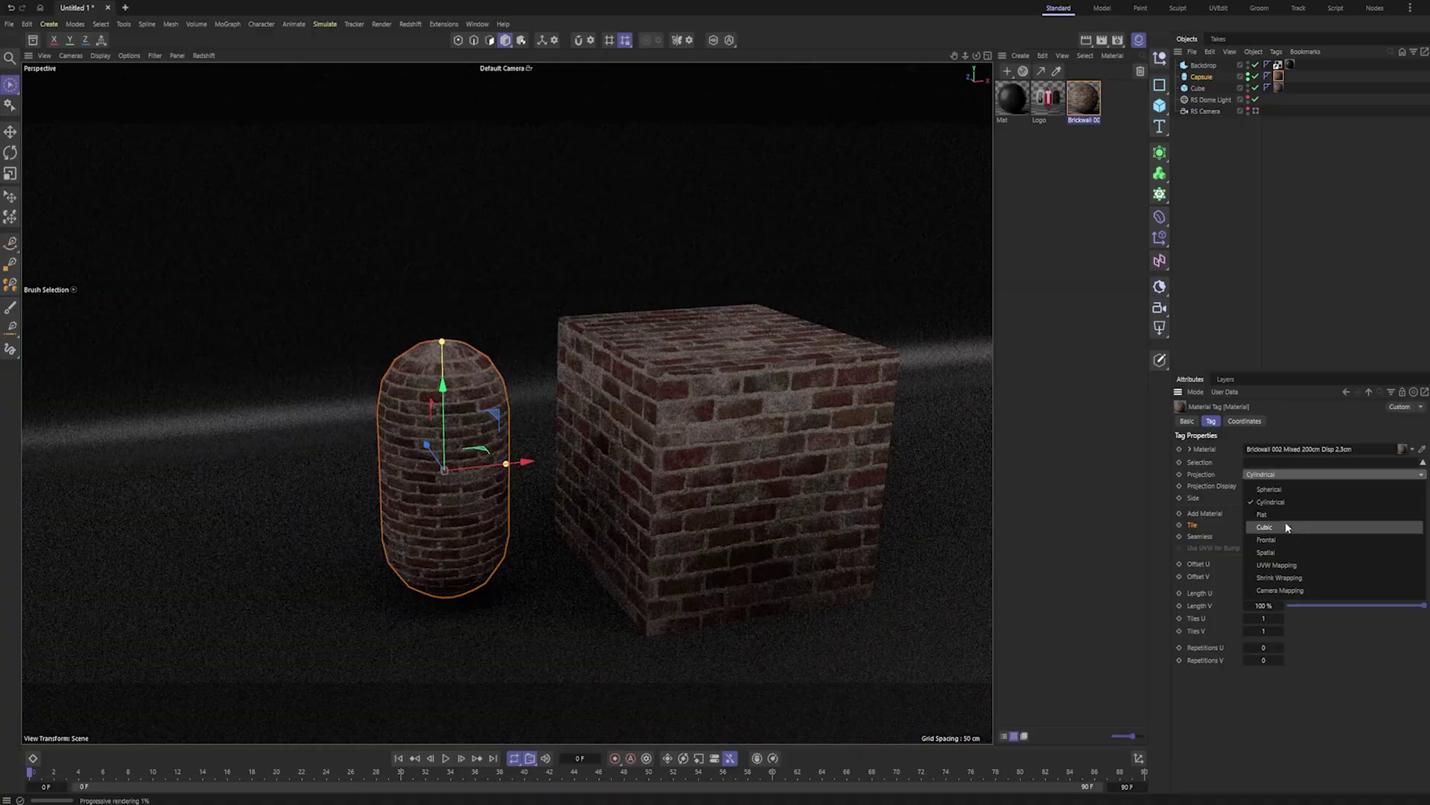
left_click(1286, 510)
left_click_drag(439, 493, 377, 456, "alt")
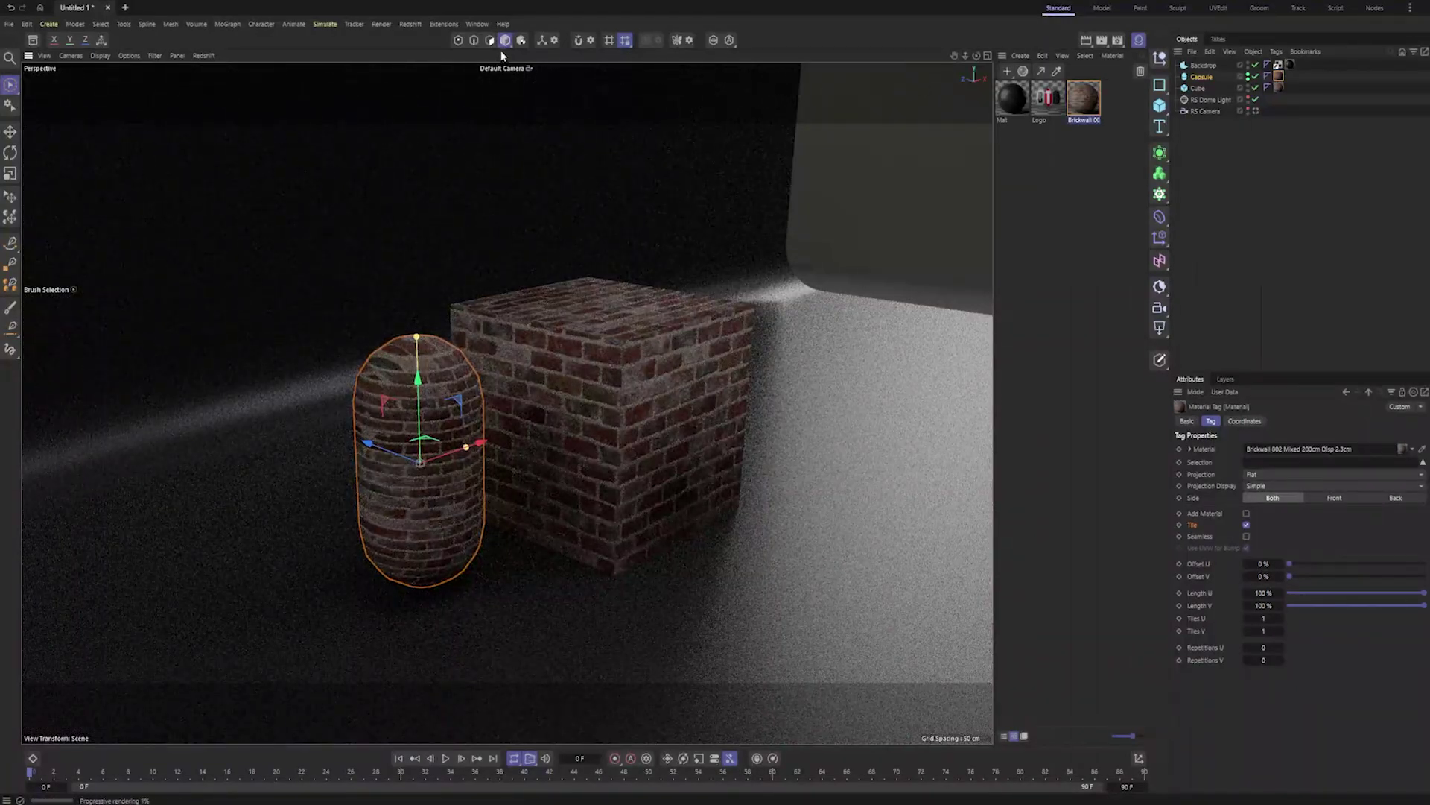
- Move the capsule's flat texture projection in Texture mode, undo a trial rotation of it, and return to Model mode
left_click(522, 40)
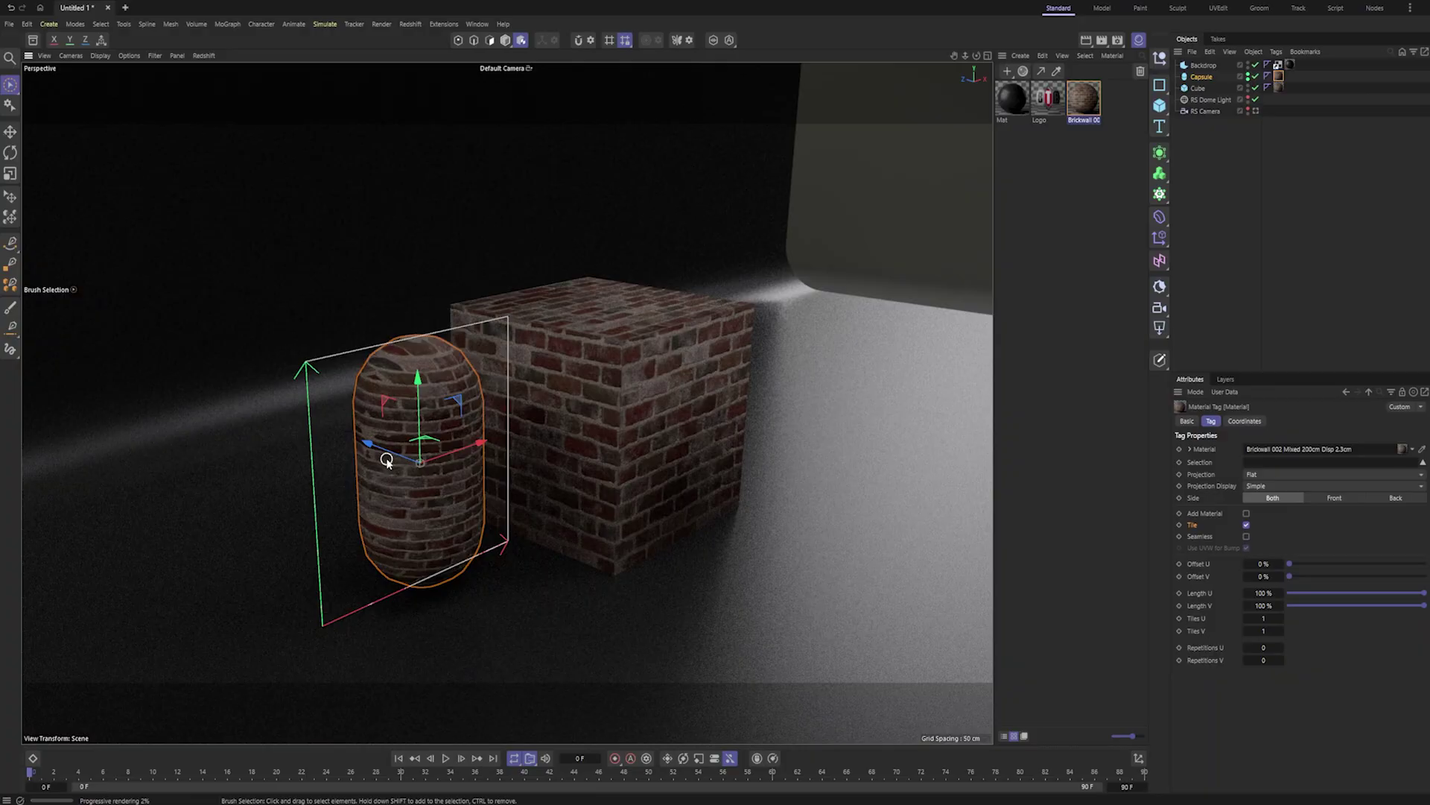
left_click_drag(383, 452, 352, 507)
key("t")
key("r")
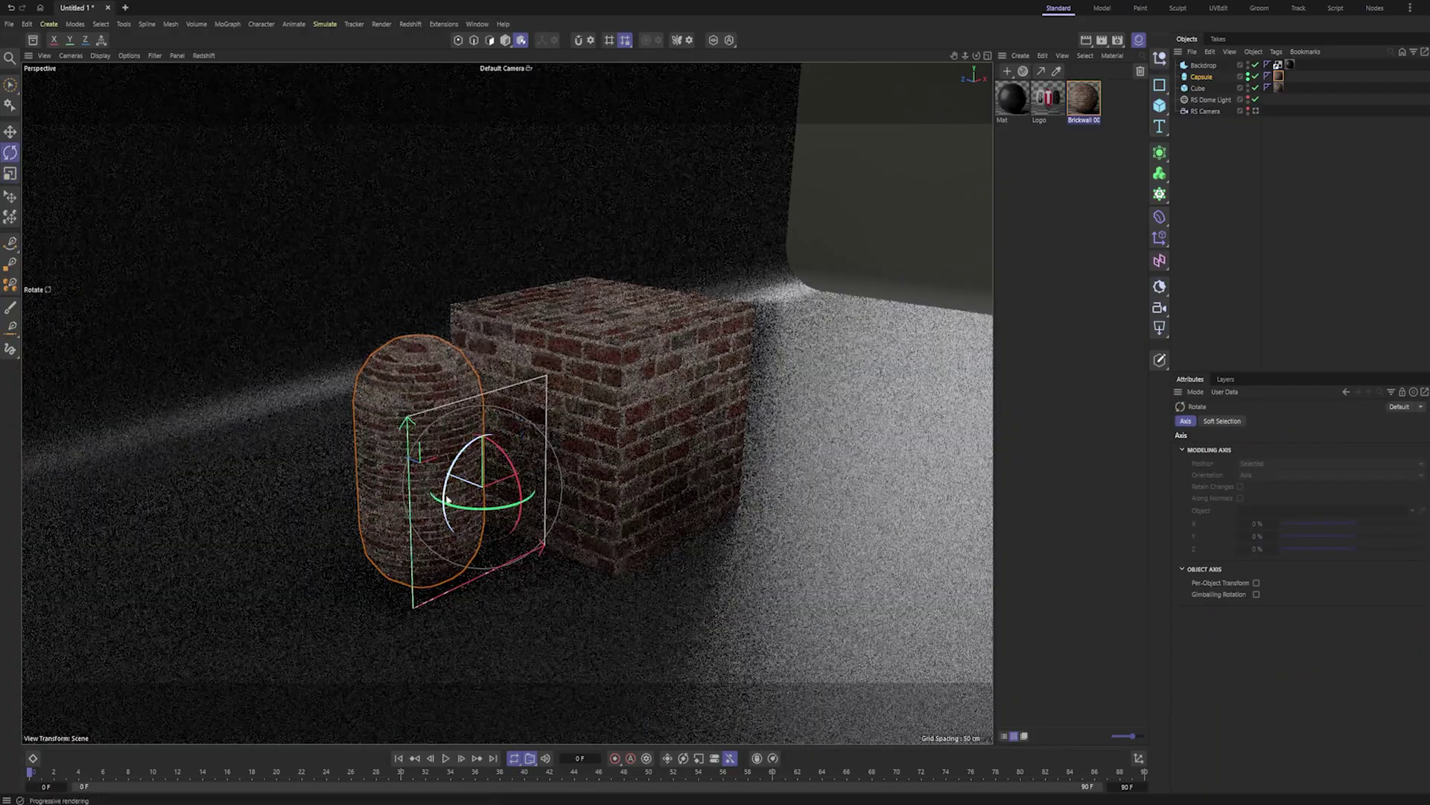
left_click_drag(502, 467, 468, 189)
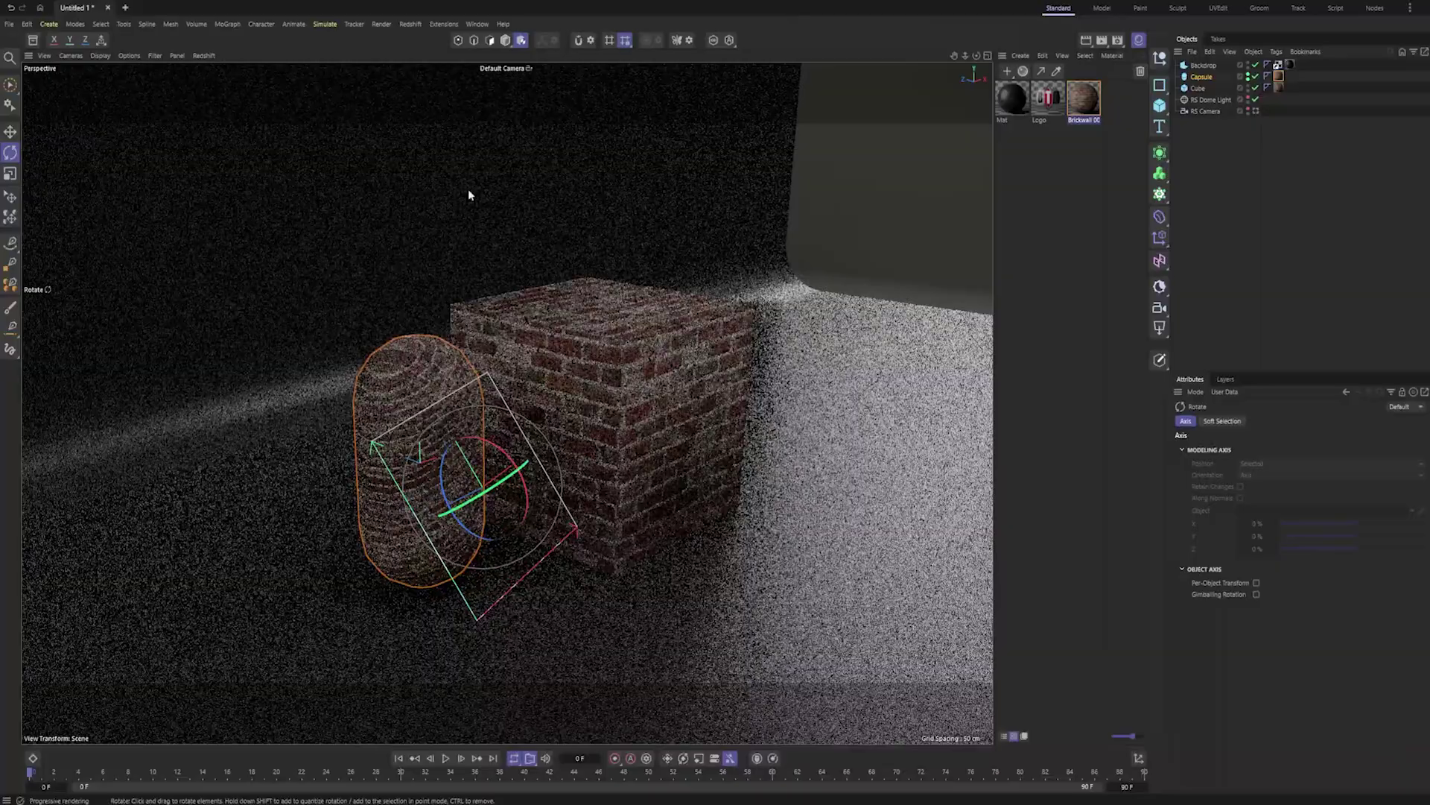
key("ctrl+z")
left_click_drag(511, 472, 399, 376, "alt")
left_click(507, 42)
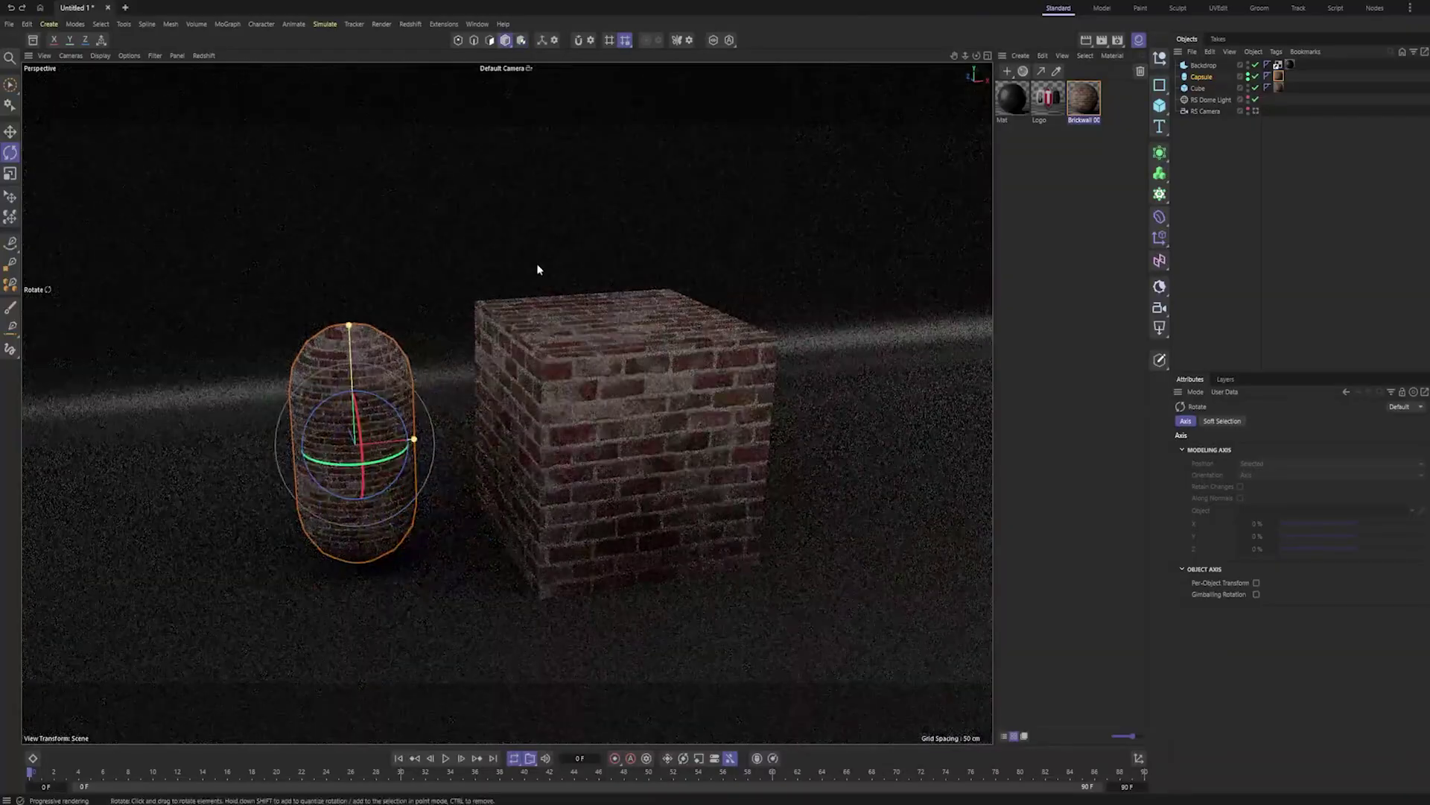
left_click_drag(536, 262, 616, 343, "alt")
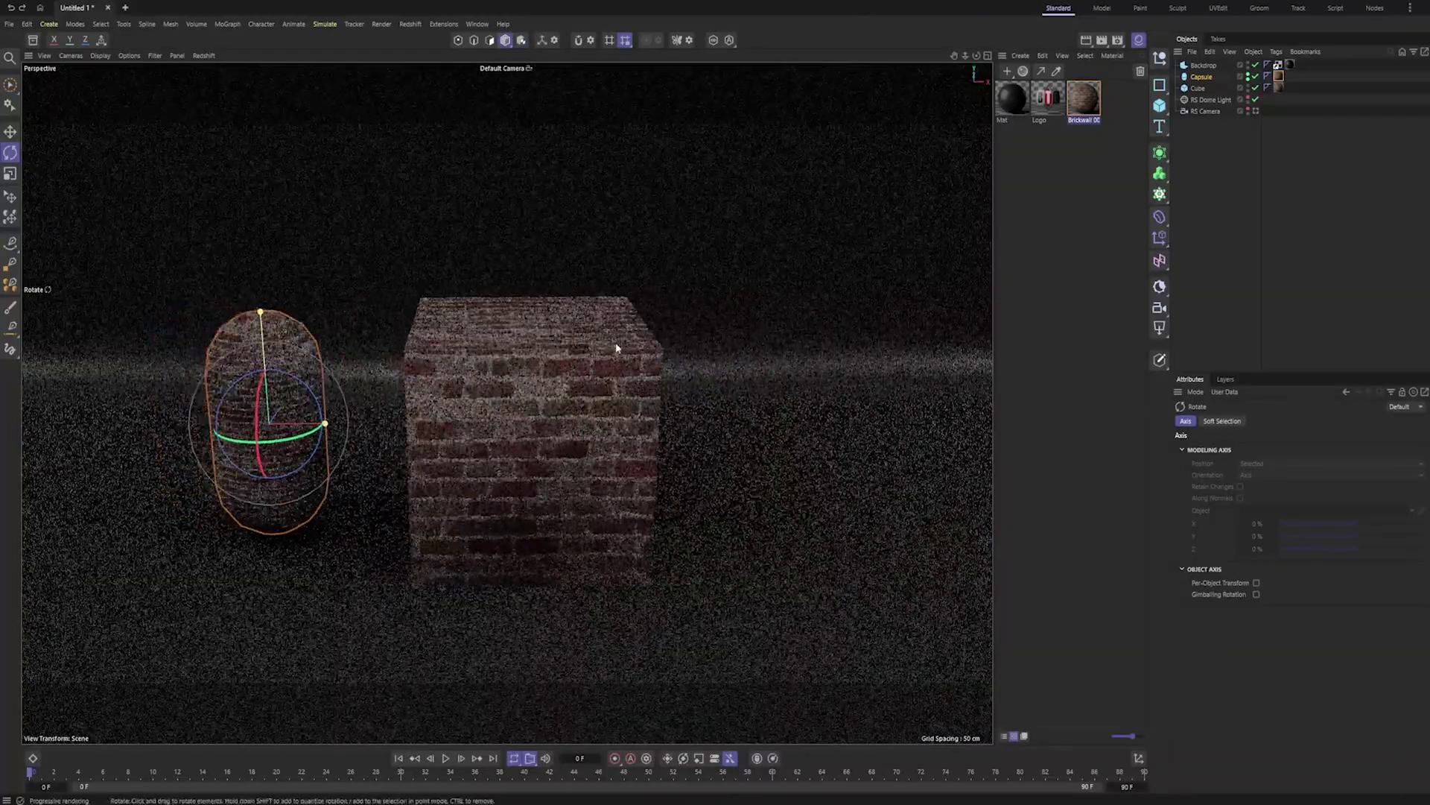
- Open the Logo material's node graph and rearrange the Icon_W_Alpha.png texture, Color Splitter and RS Standard nodes
left_click(1048, 97)
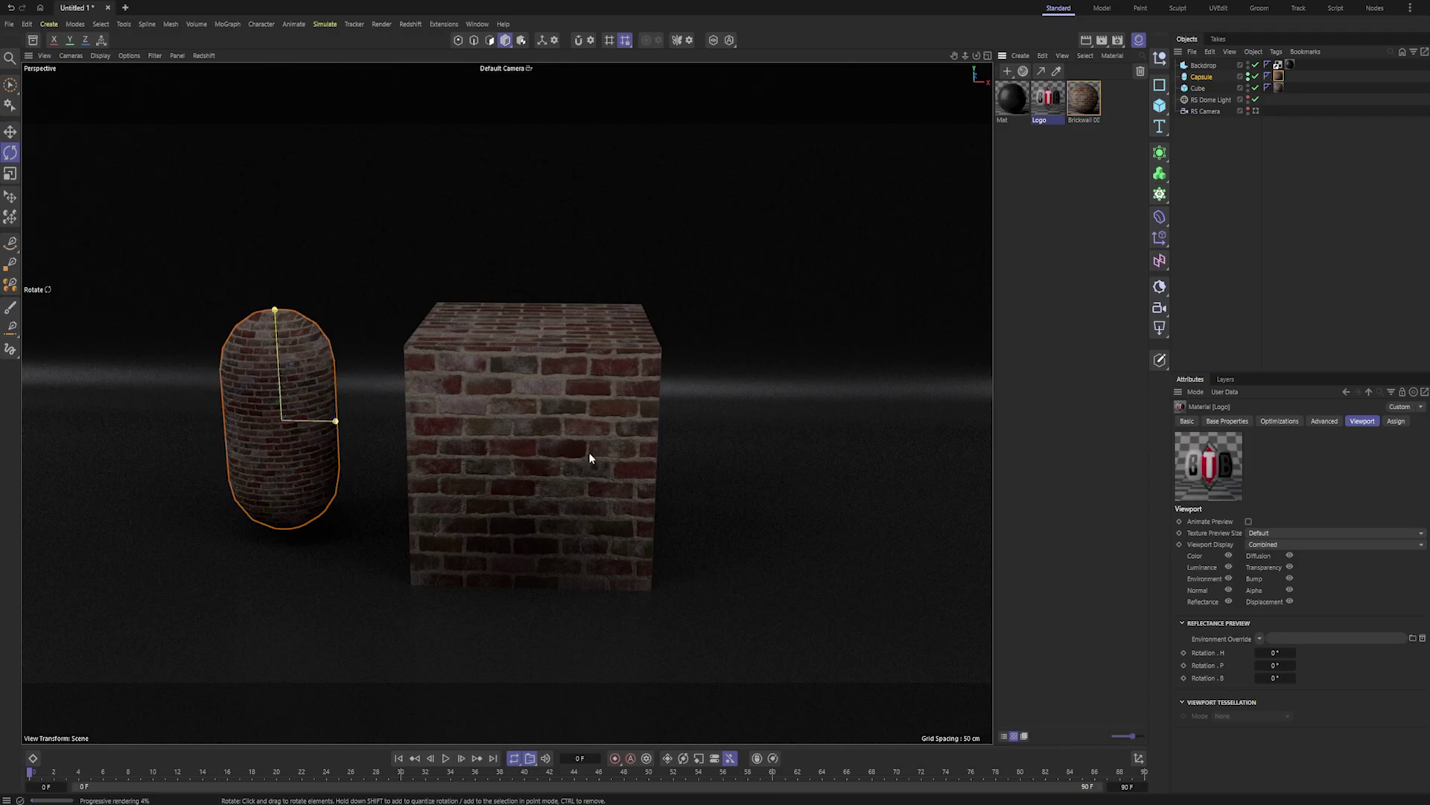
double_click(1046, 105)
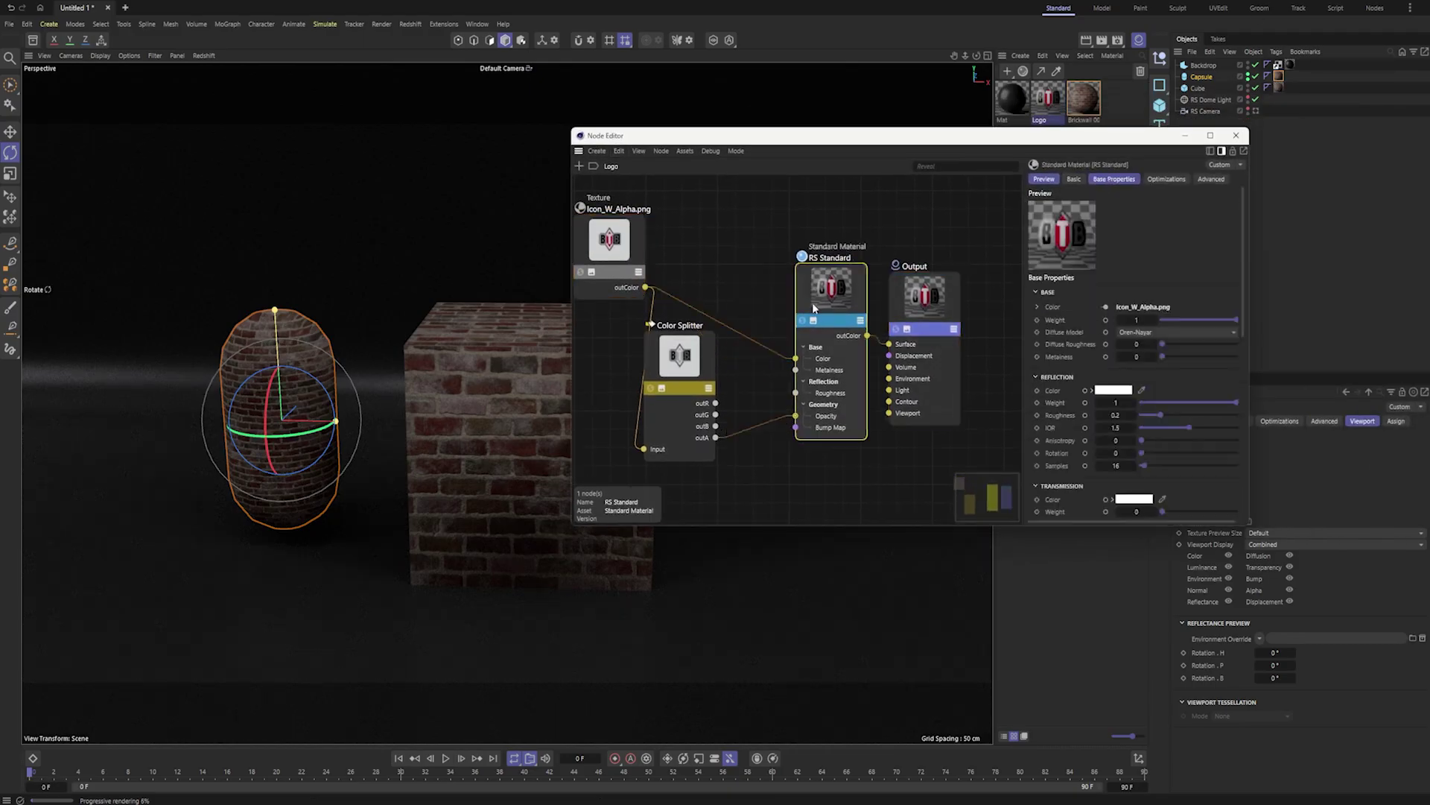
left_click_drag(813, 308, 835, 309)
left_click_drag(633, 252, 611, 263)
left_click_drag(663, 361, 692, 364)
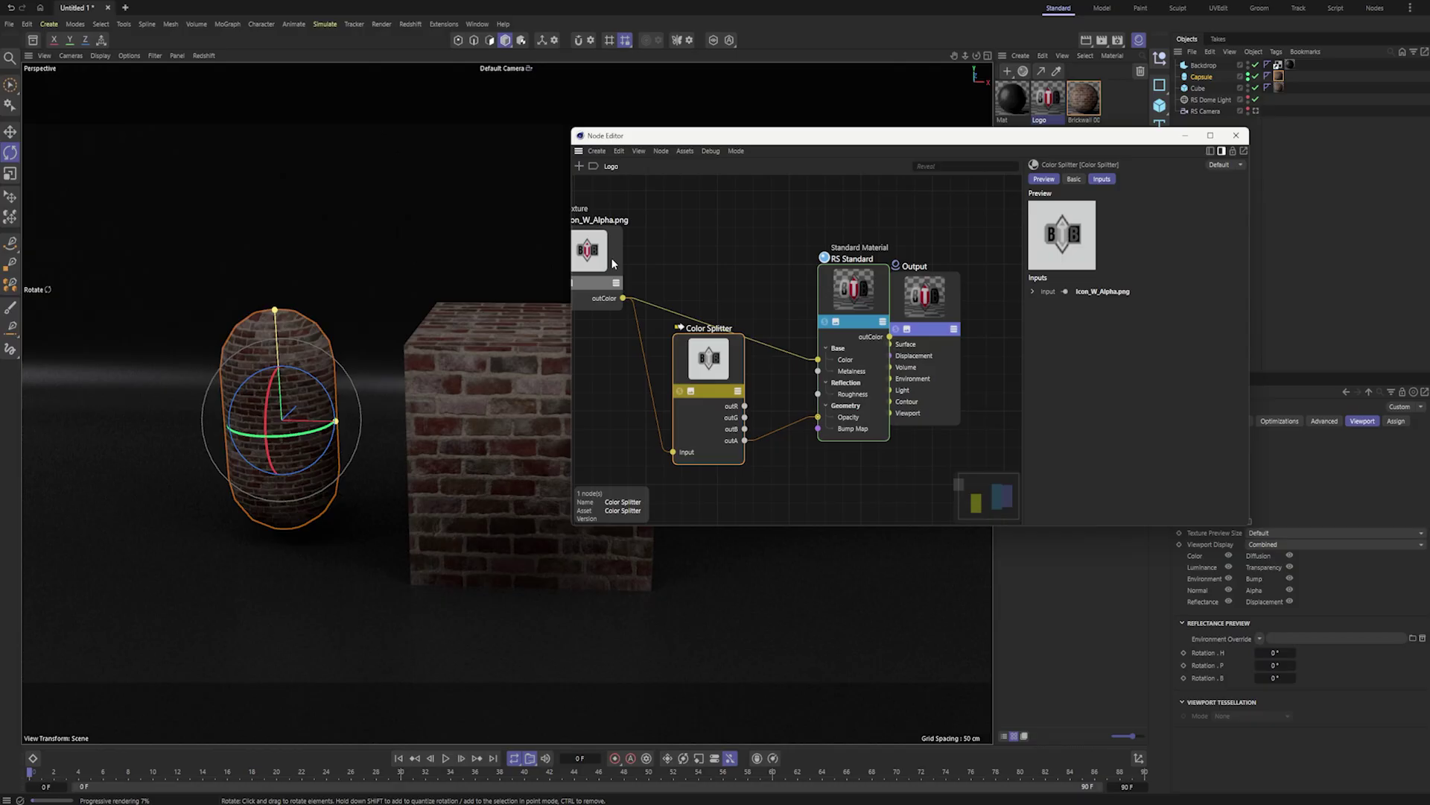
left_click_drag(611, 257, 650, 251)
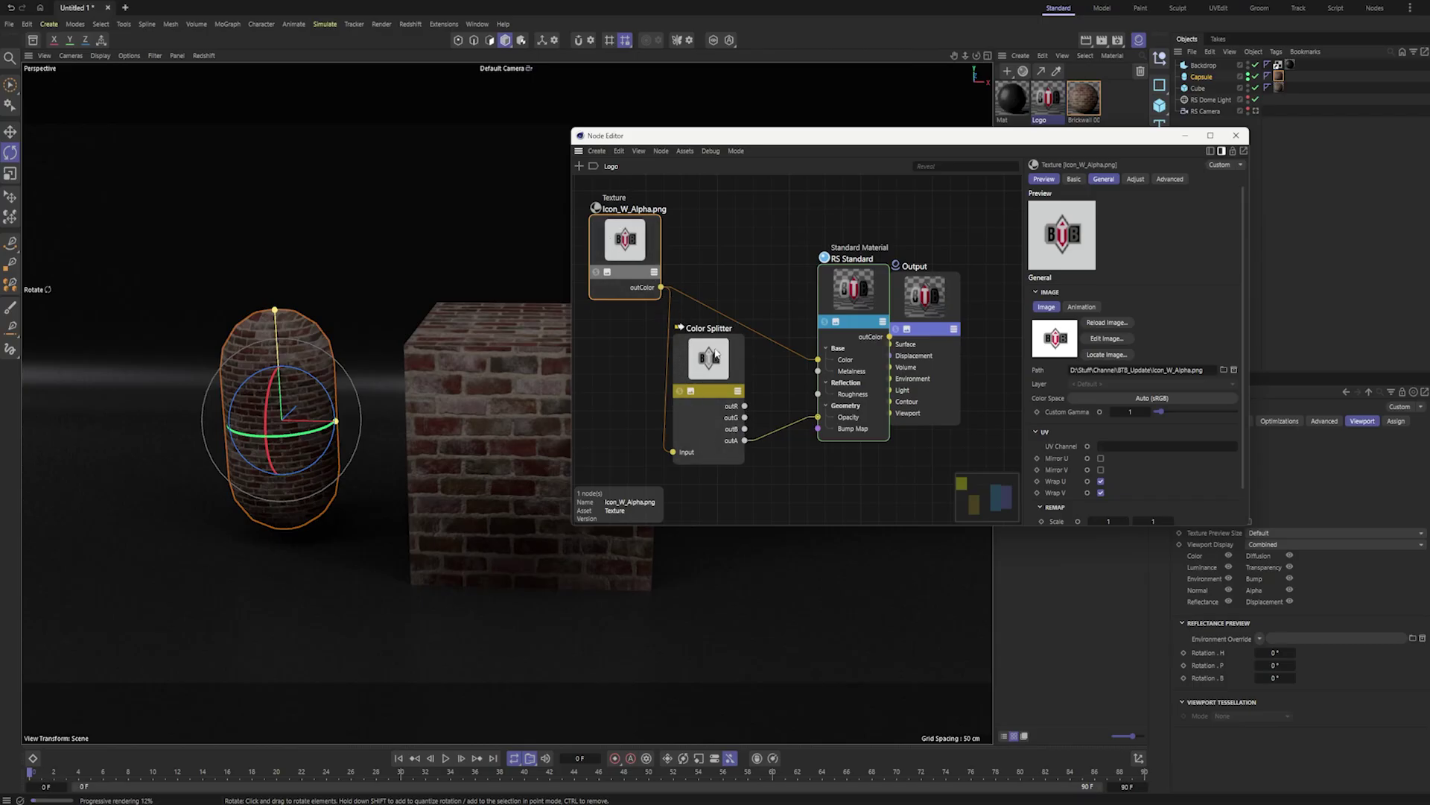
left_click_drag(713, 355, 733, 349)
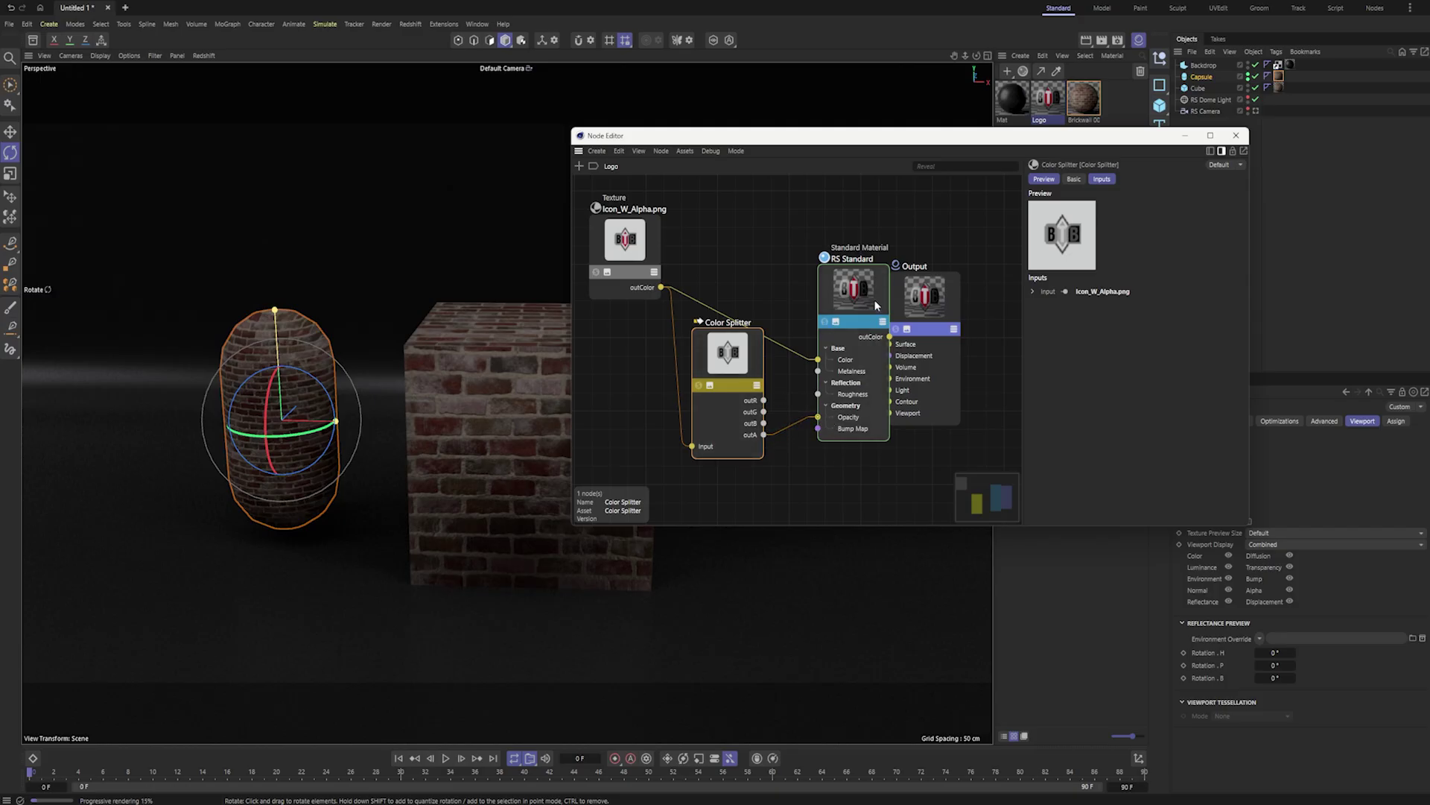
- Delete the connection from the Color Splitter's outA to the RS Standard Opacity input, reconnect it, and close the Node Editor
left_click(785, 430)
key("Delete")
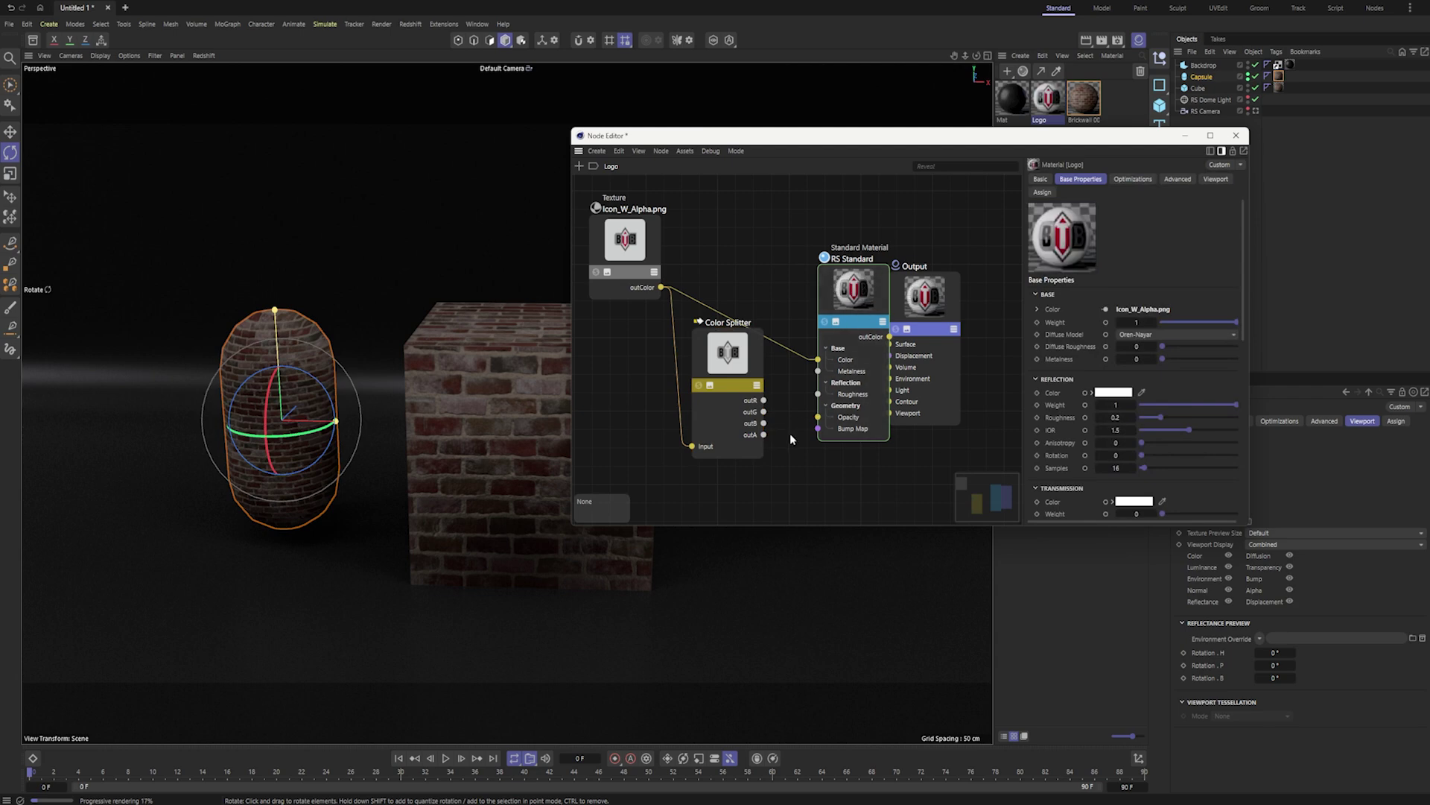
left_click_drag(764, 435, 818, 418)
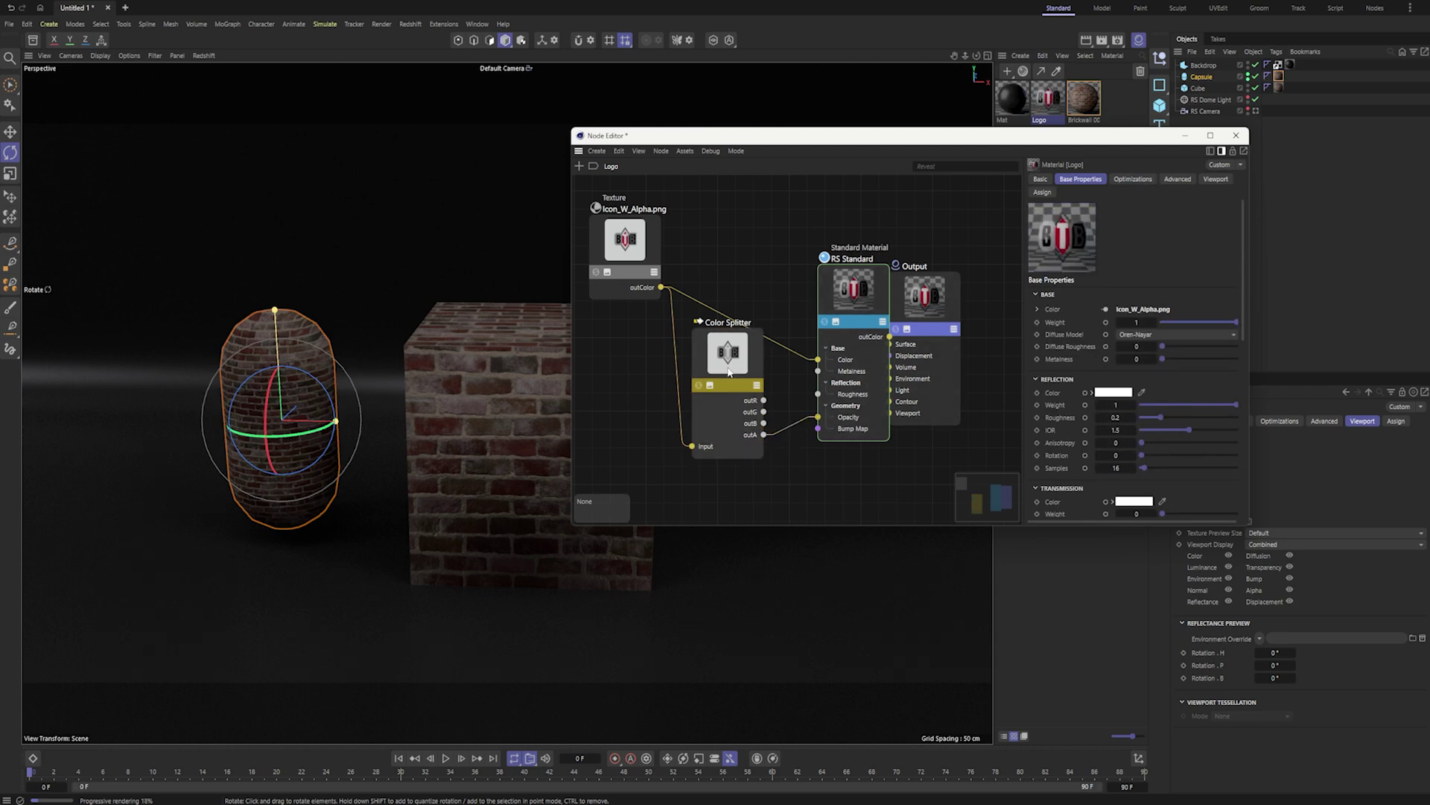
left_click(1236, 135)
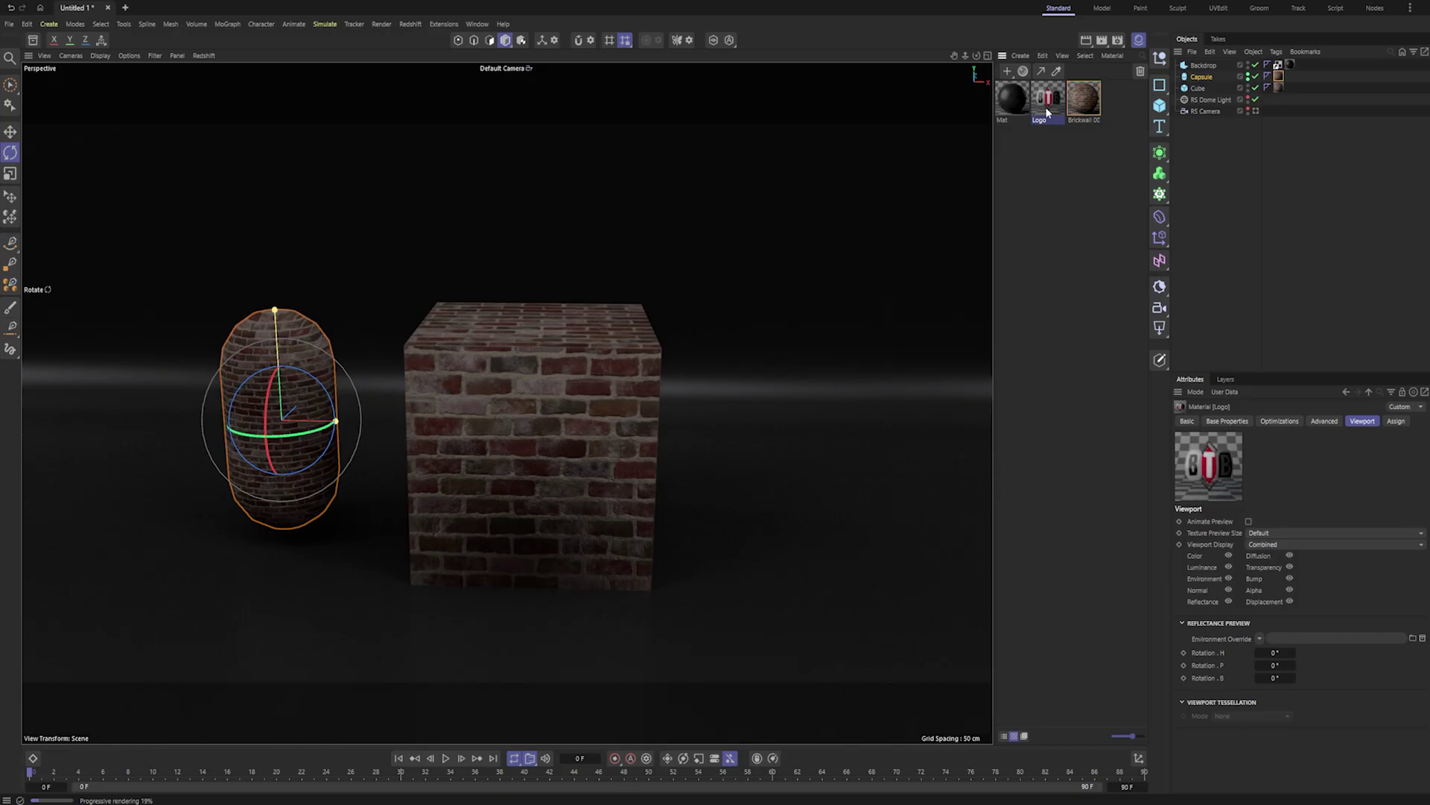
- Apply the Logo material to the cube over the bricks, select its material tag, and check the logo on the cube's sides
left_click_drag(1196, 82, 1202, 89)
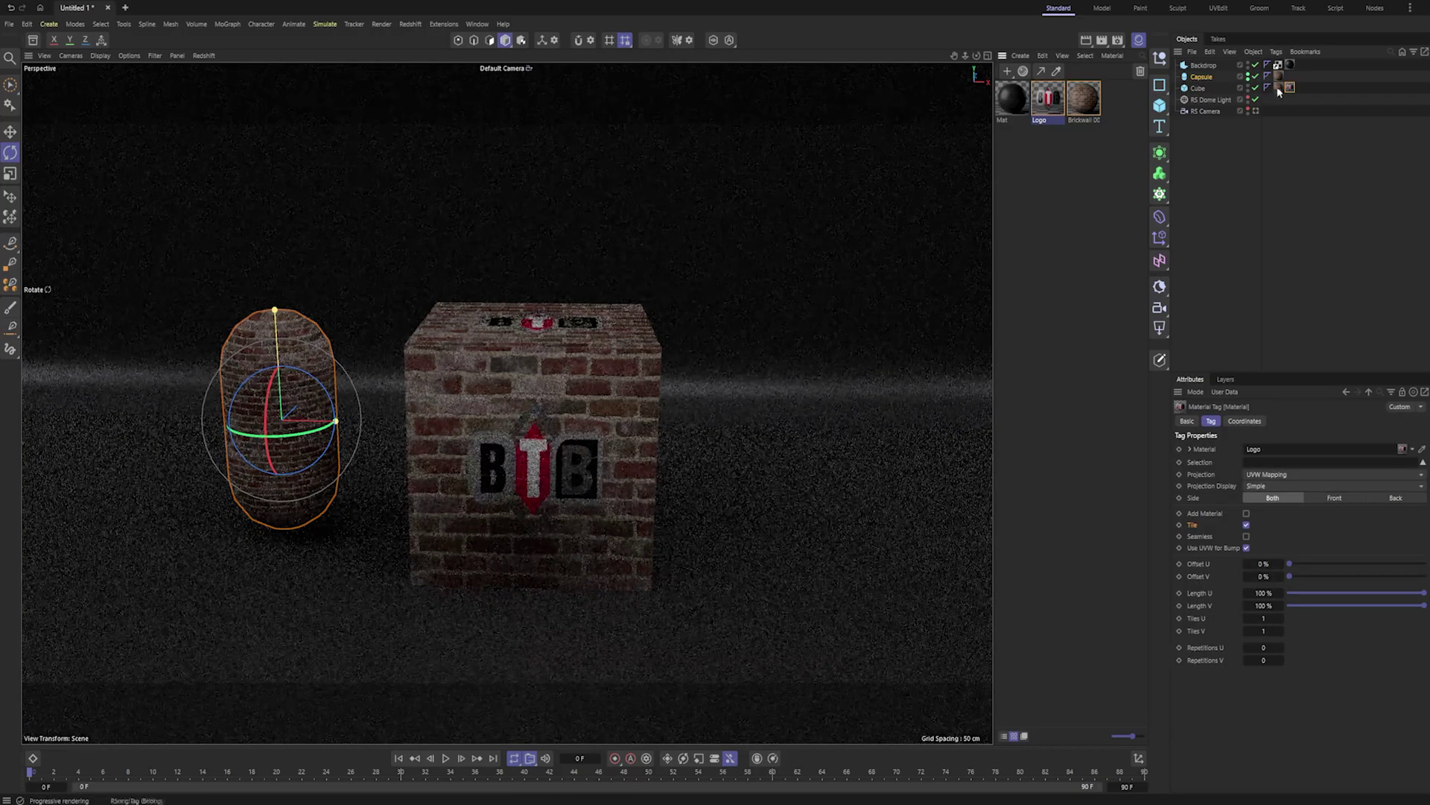
left_click(1290, 88)
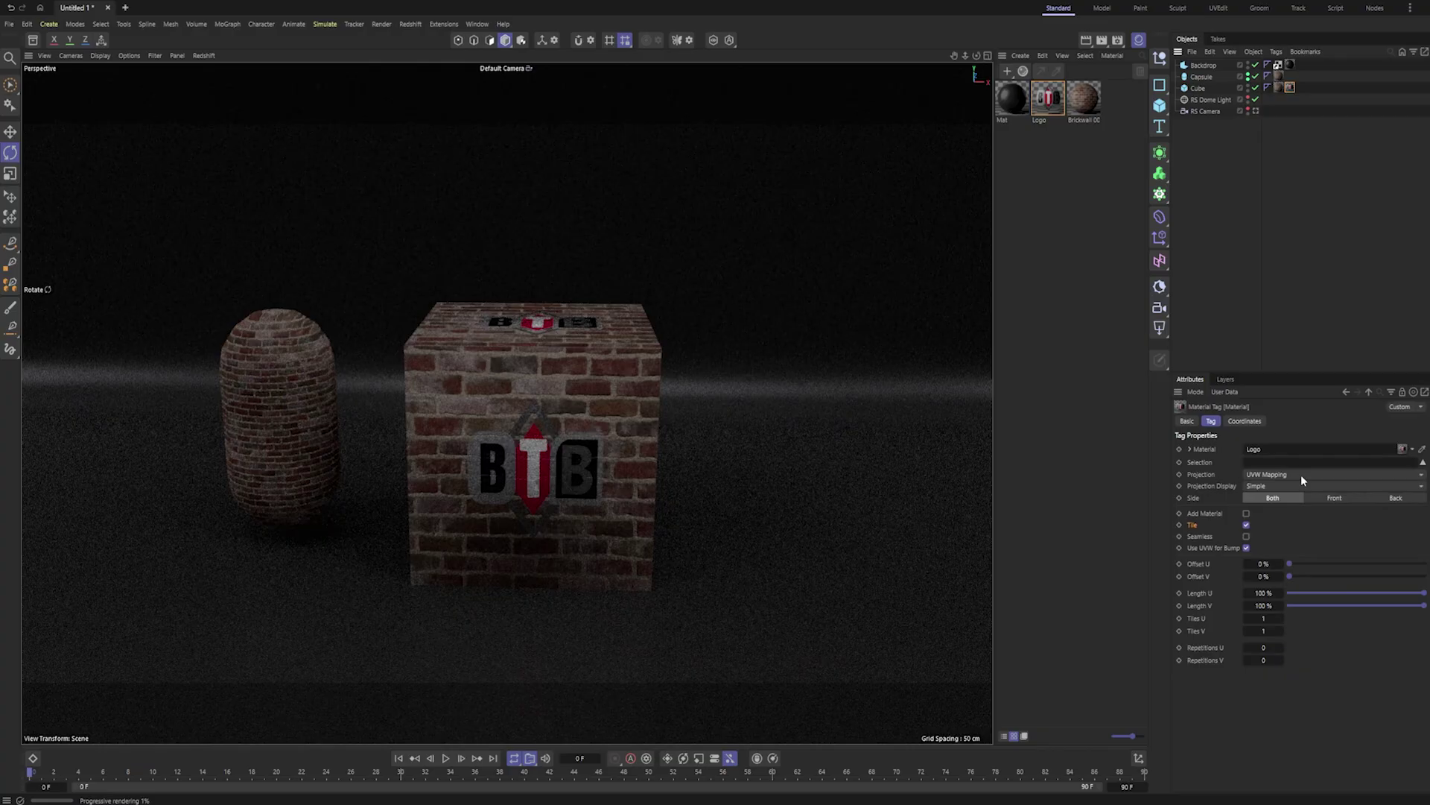
left_click_drag(550, 418, 693, 452, "alt")
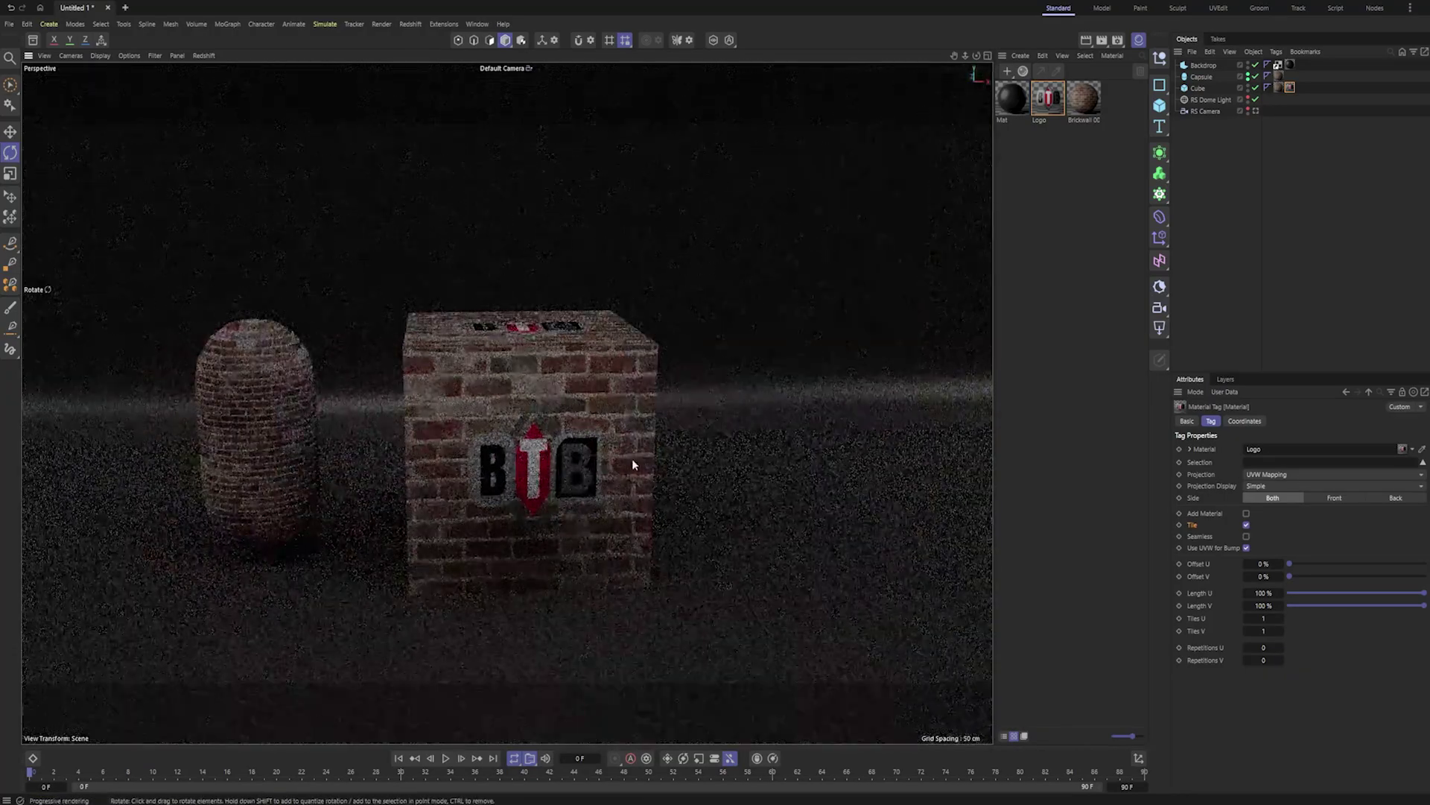
left_click_drag(520, 461, 351, 443, "alt")
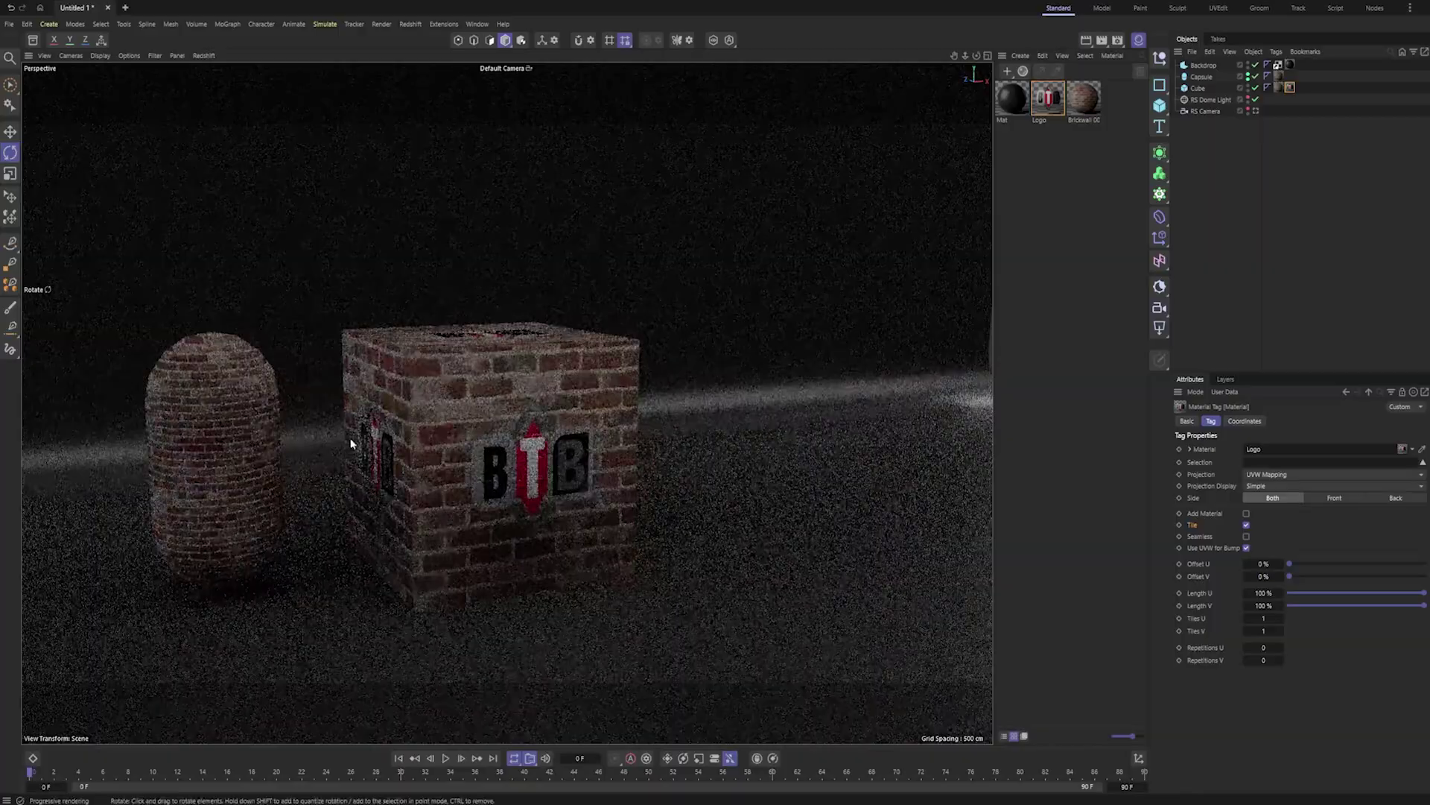
middle_click_drag(544, 438, 590, 466, "alt")
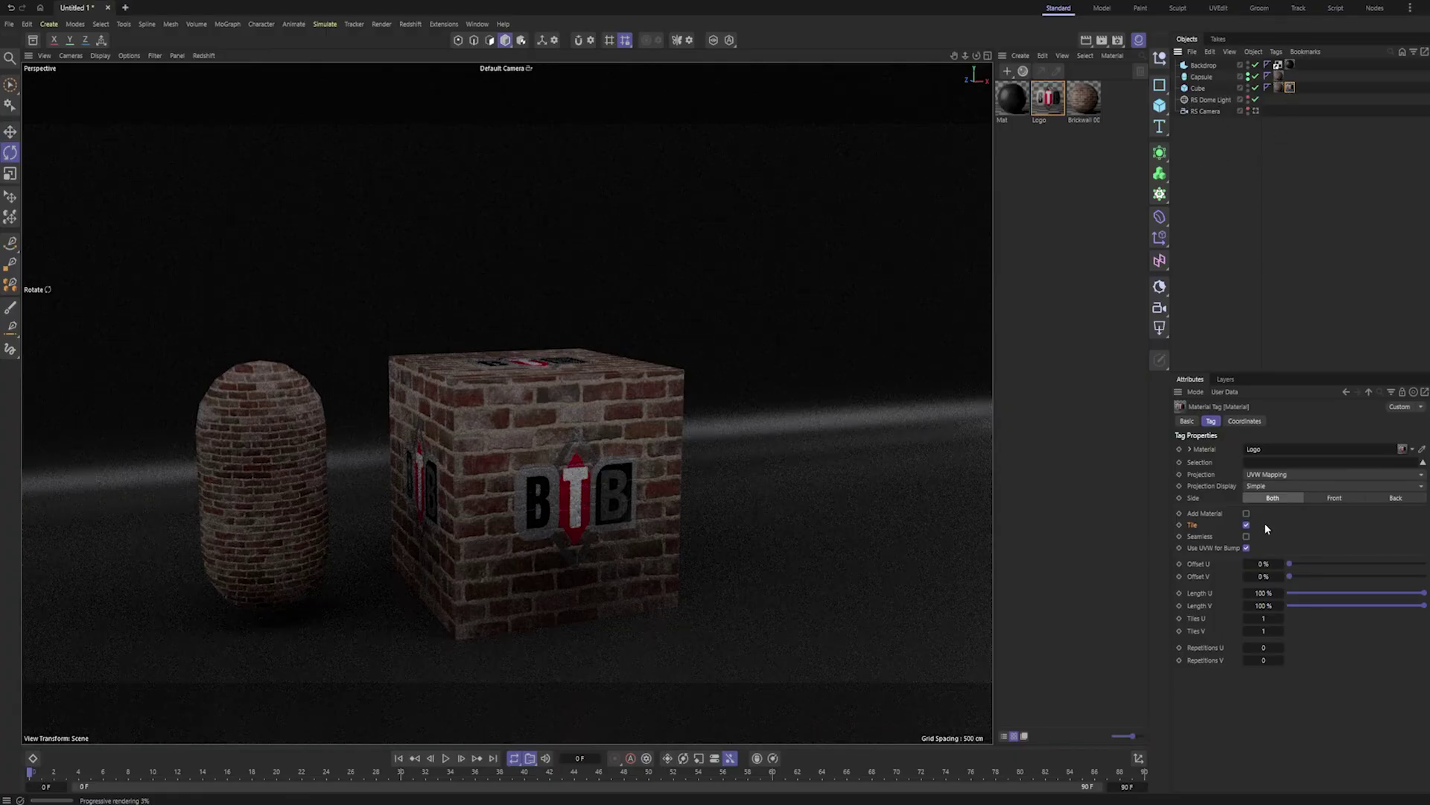
- Set the projection of the cube's Logo material tag to Cubic and switch to Texture mode
left_click(1268, 475)
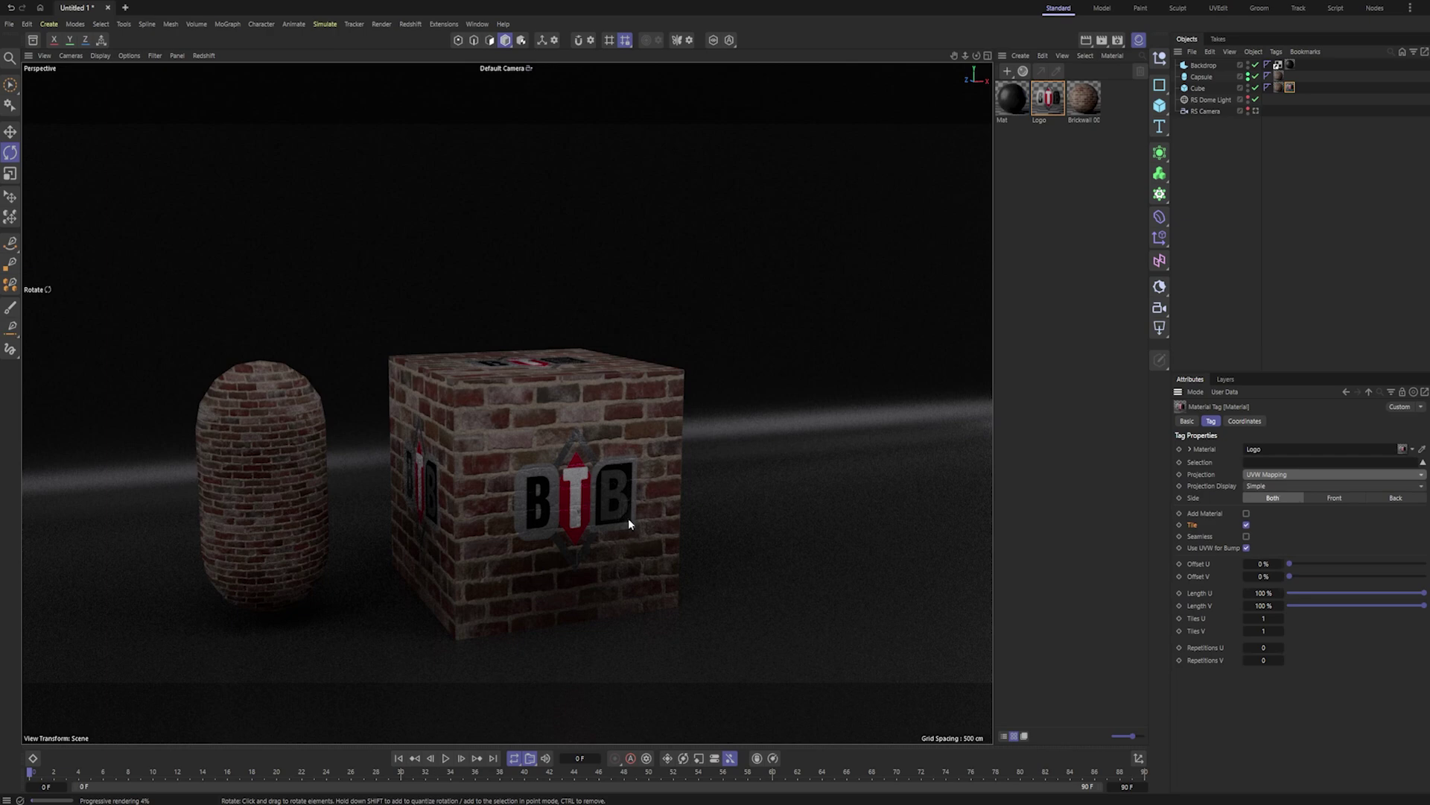
left_click(1338, 474)
left_click(1338, 530)
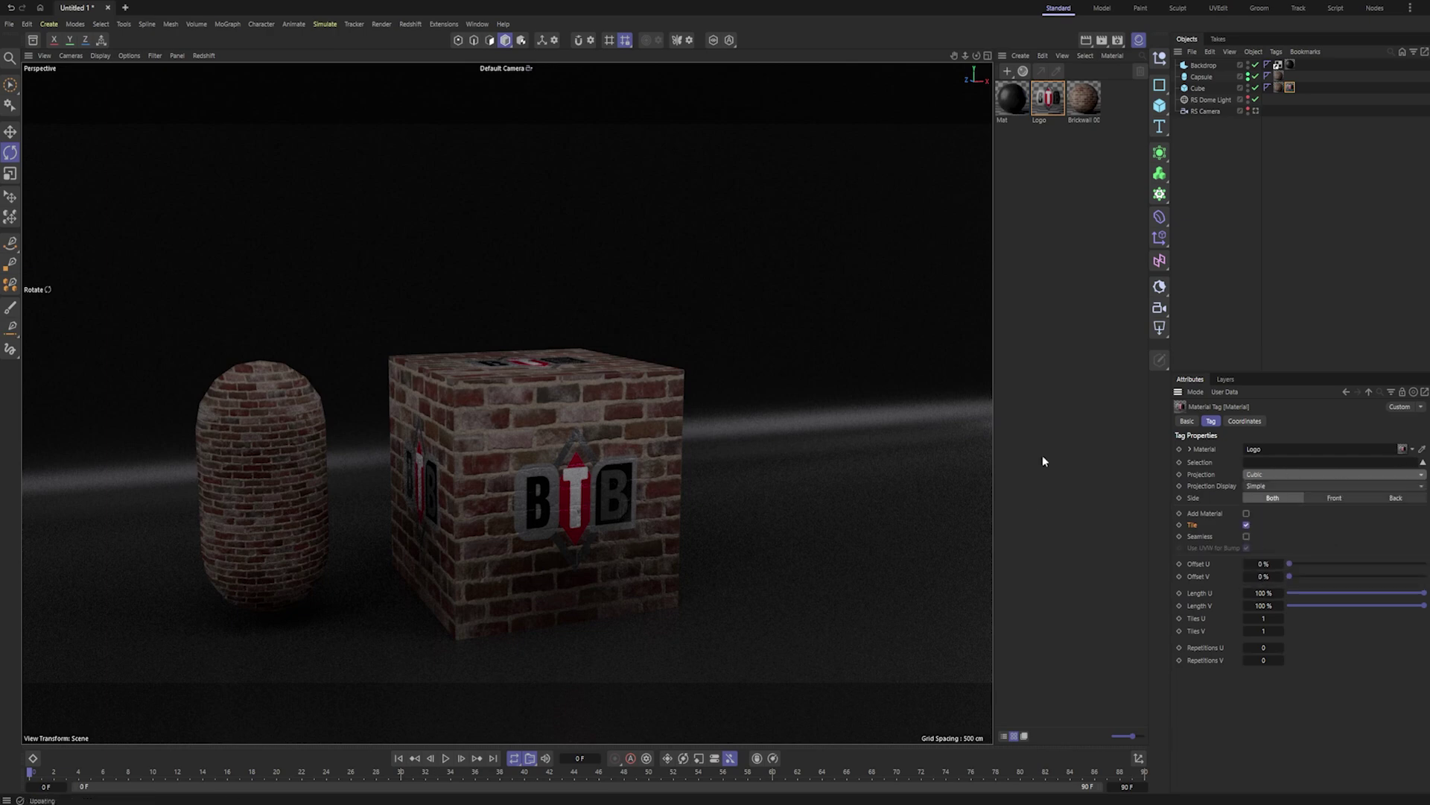
left_click(523, 39)
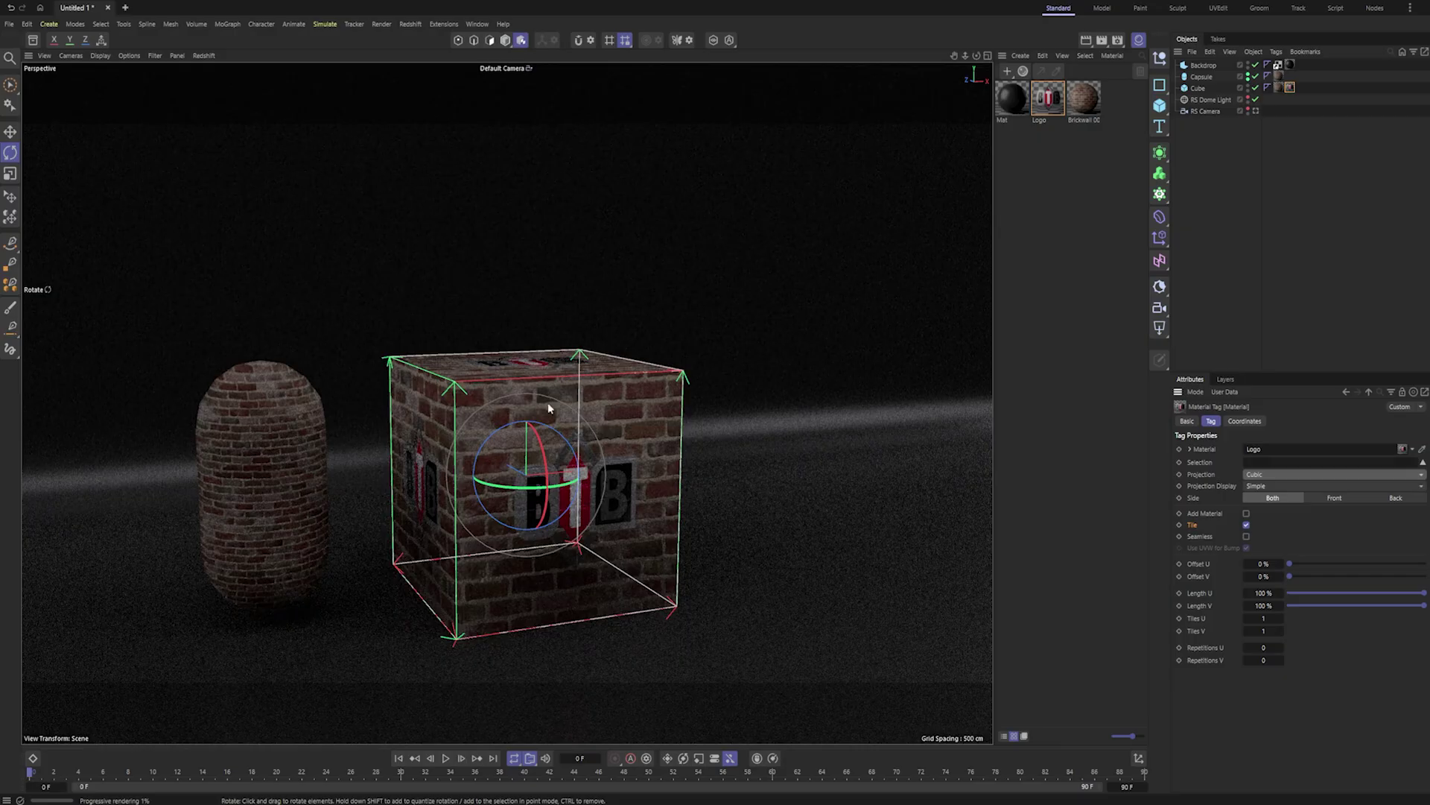
left_click_drag(601, 492, 570, 487, "alt")
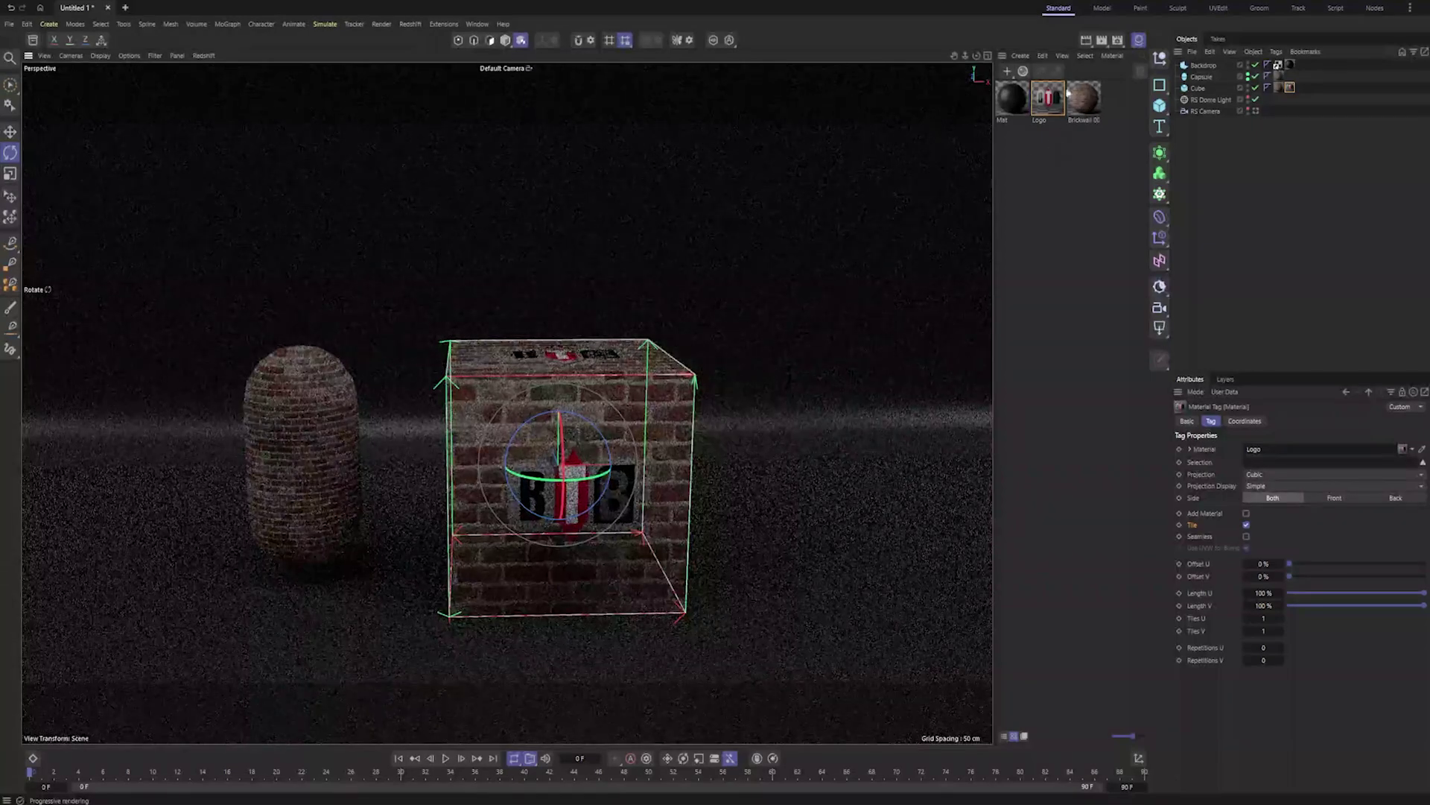
- Review the UV and Remap settings of the Icon_W_Alpha.png texture node in the Logo material's node graph
left_click(1037, 118)
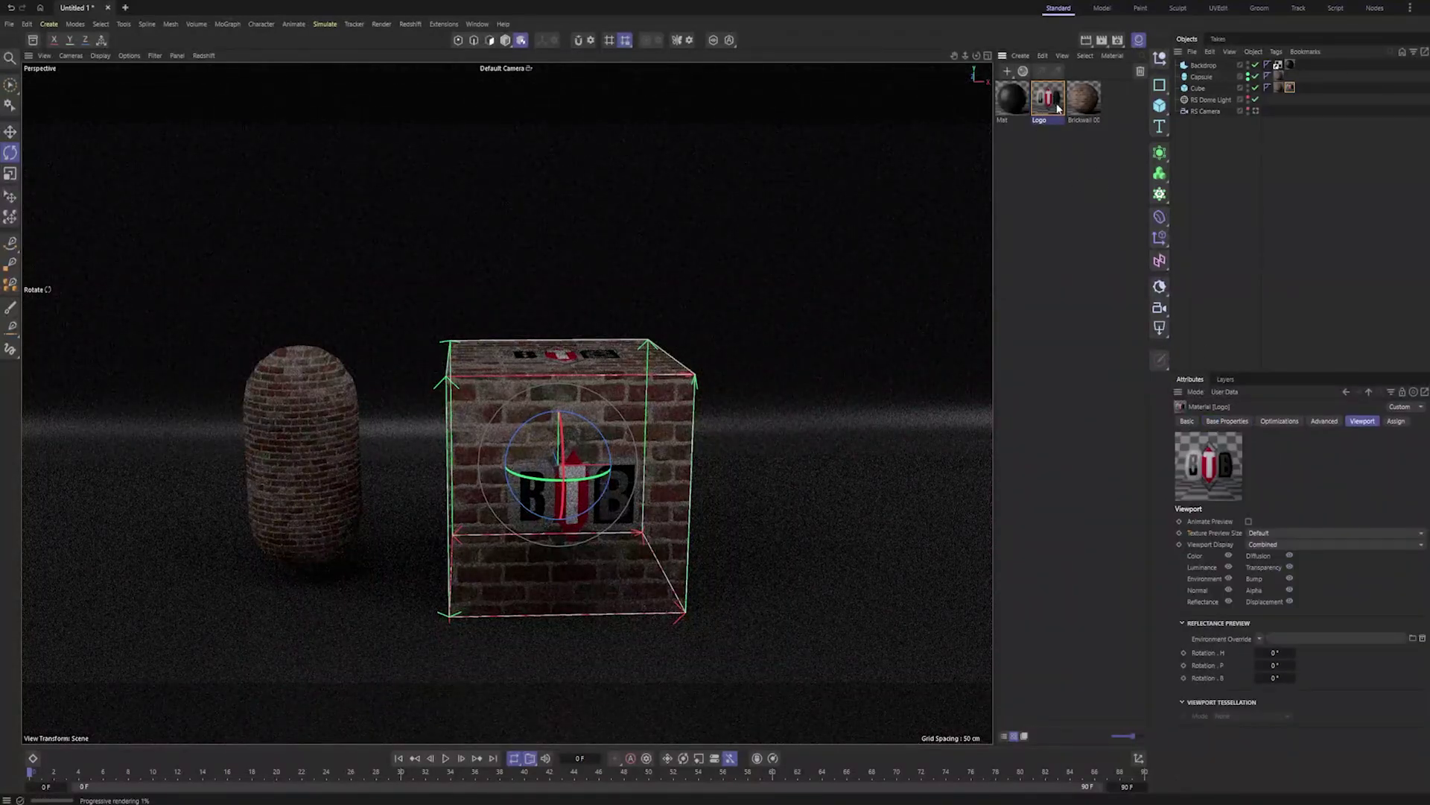
double_click(1043, 108)
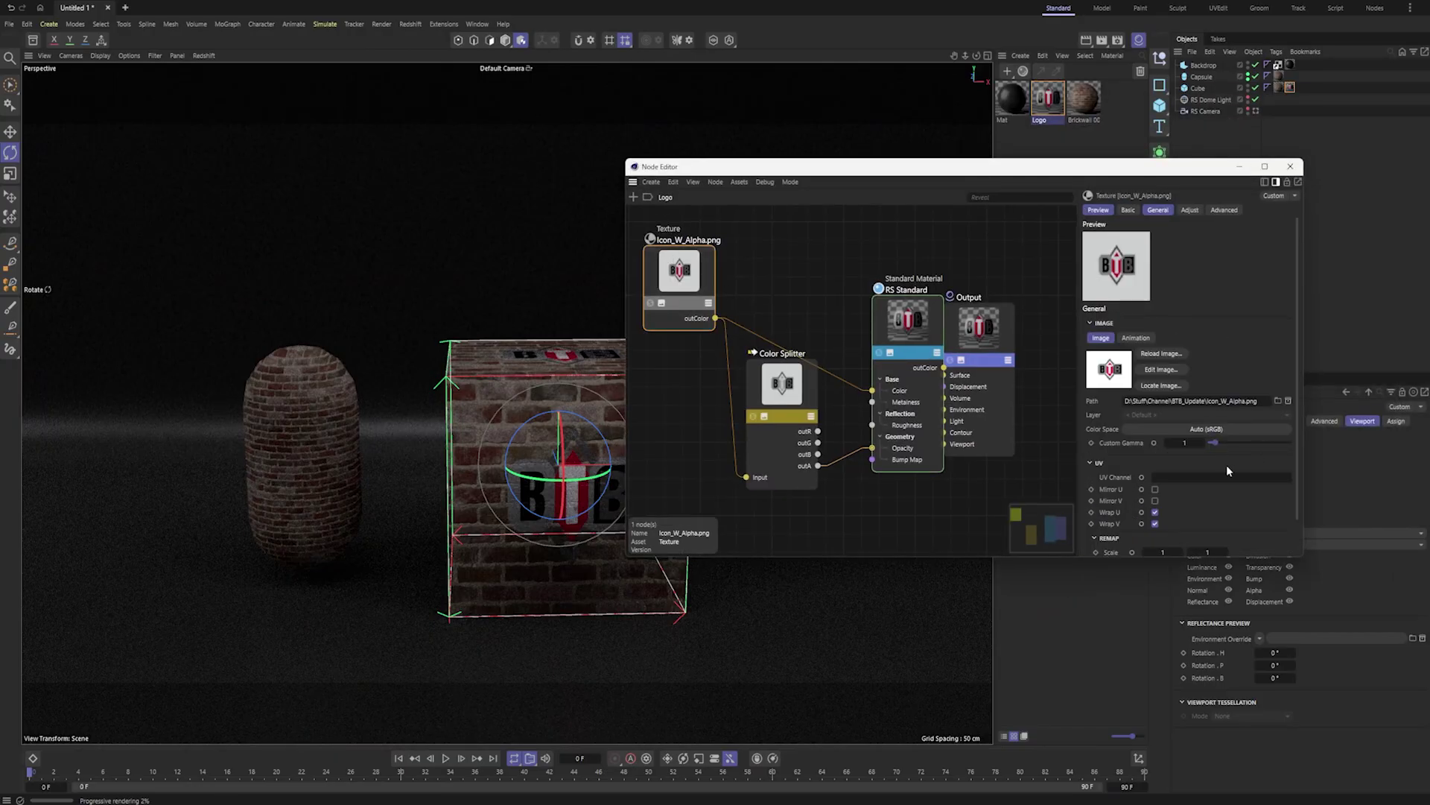
scroll(1233, 488, "down", 1)
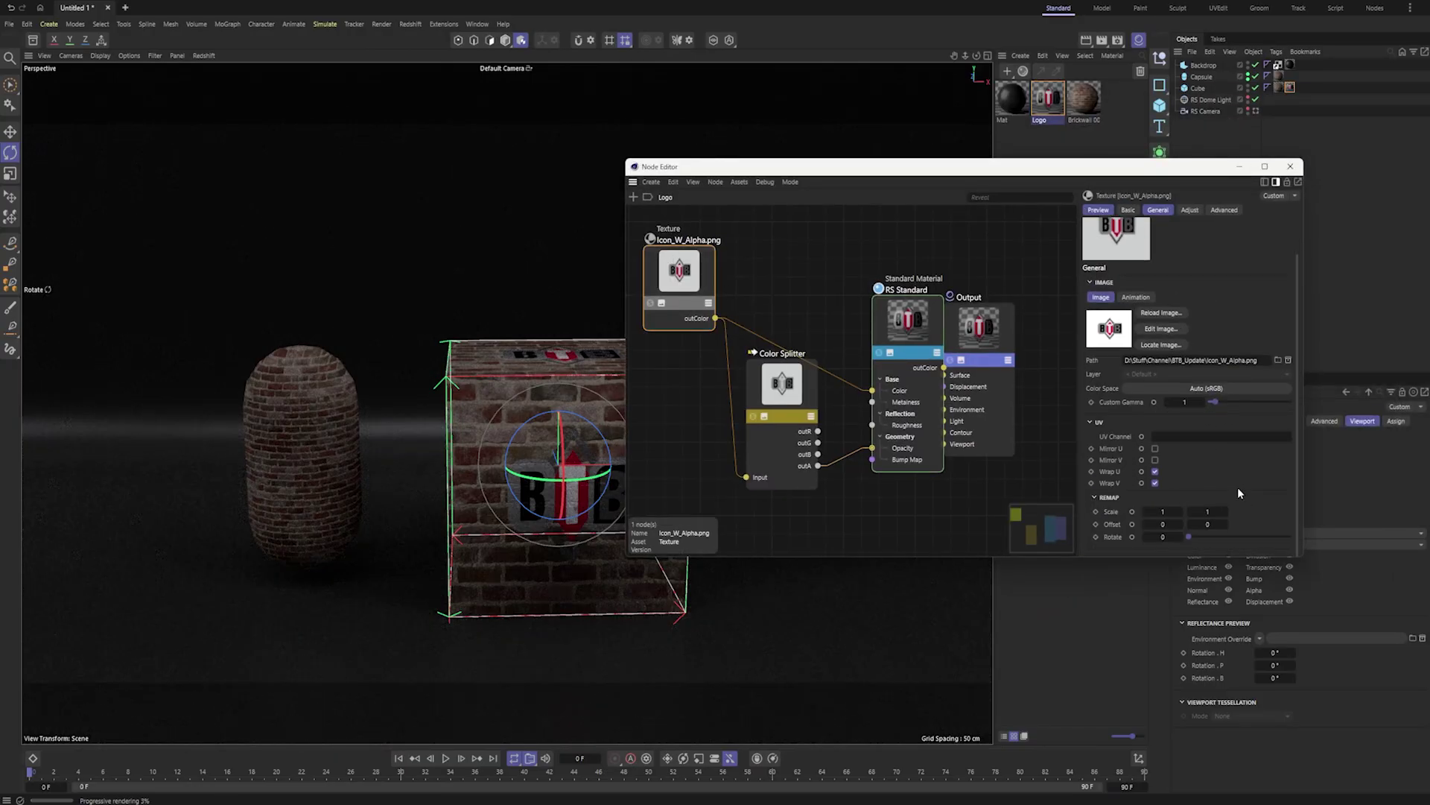
scroll(1229, 483, "up", 1)
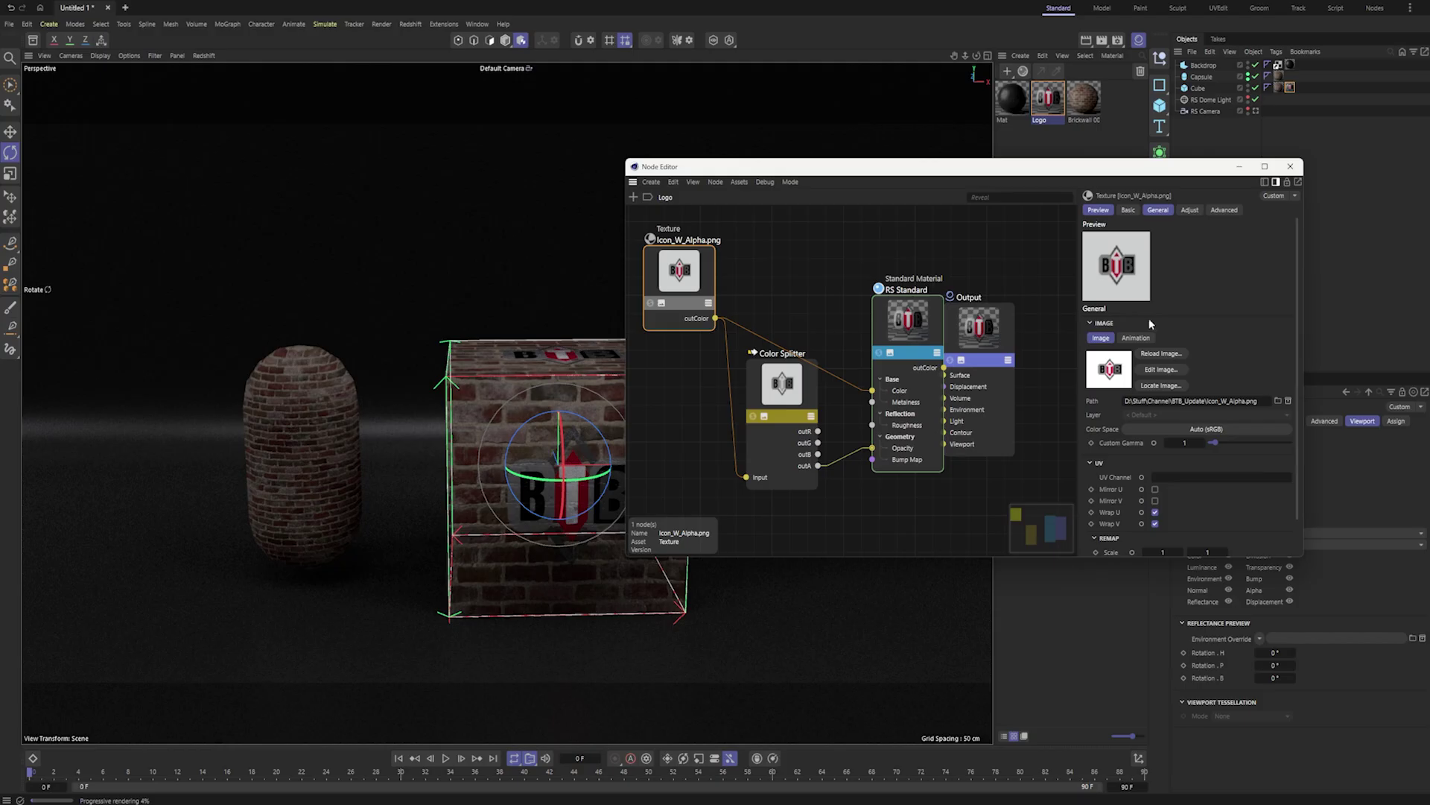
left_click(1290, 166)
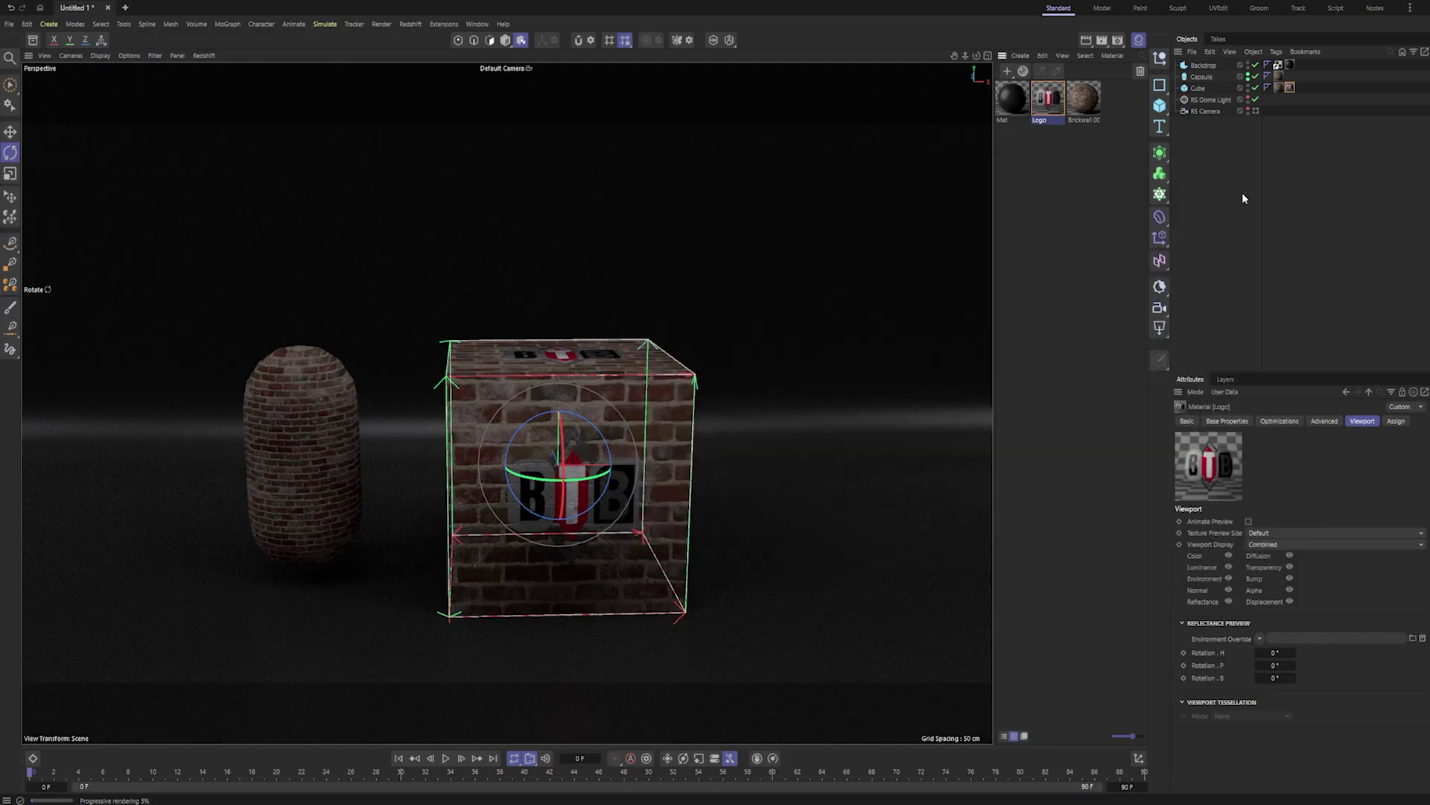
- Try the Scale tool on the cube's logo projection, and set the projection of its Logo material tag to Flat
key("t")
mouse_move(643, 464)
left_mouse_down()
mouse_move(625, 466)
mouse_move(646, 464)
left_mouse_up()
left_click(1290, 89)
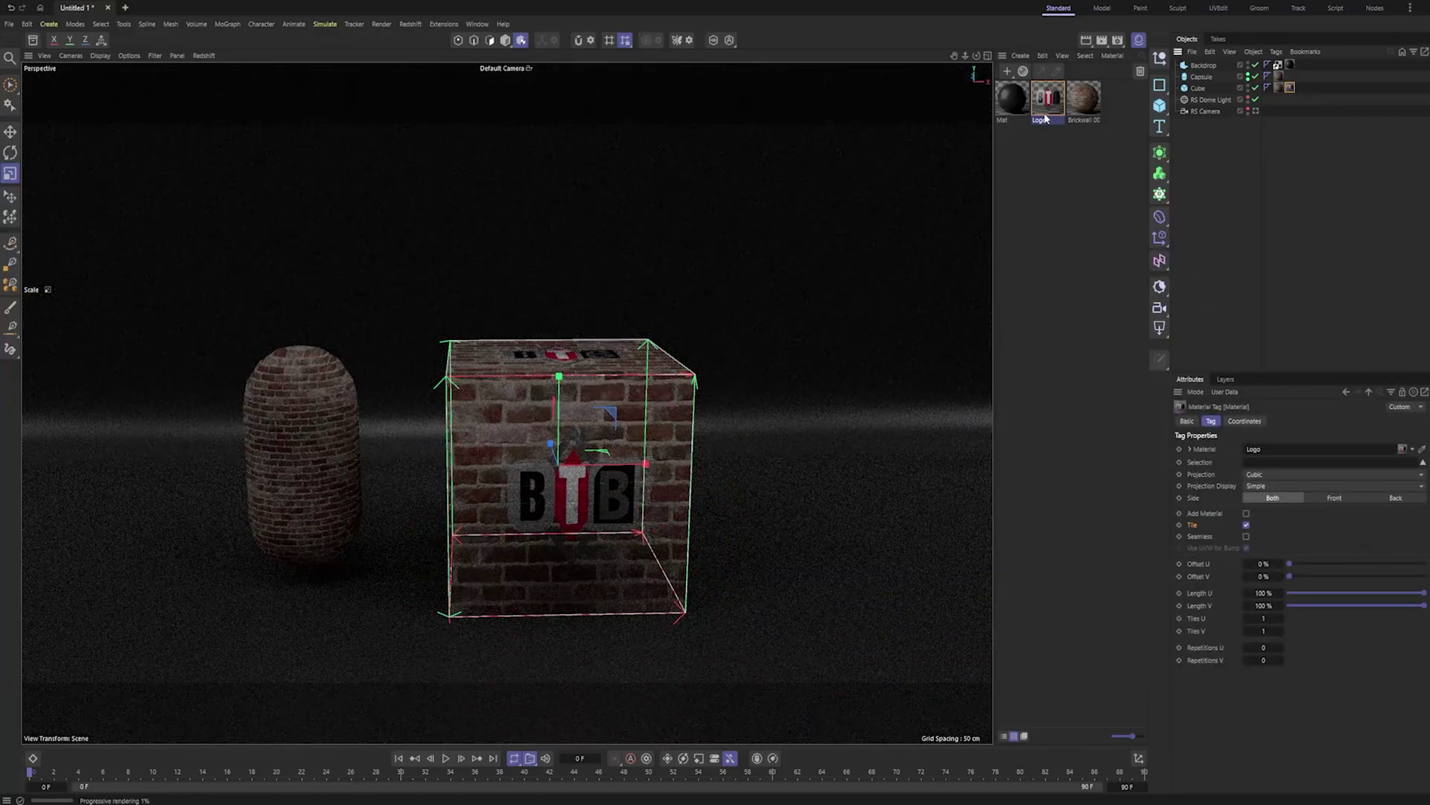
mouse_move(543, 489)
left_mouse_down("alt")
mouse_move(608, 505)
mouse_move(585, 510)
mouse_move(569, 492)
left_mouse_up("alt")
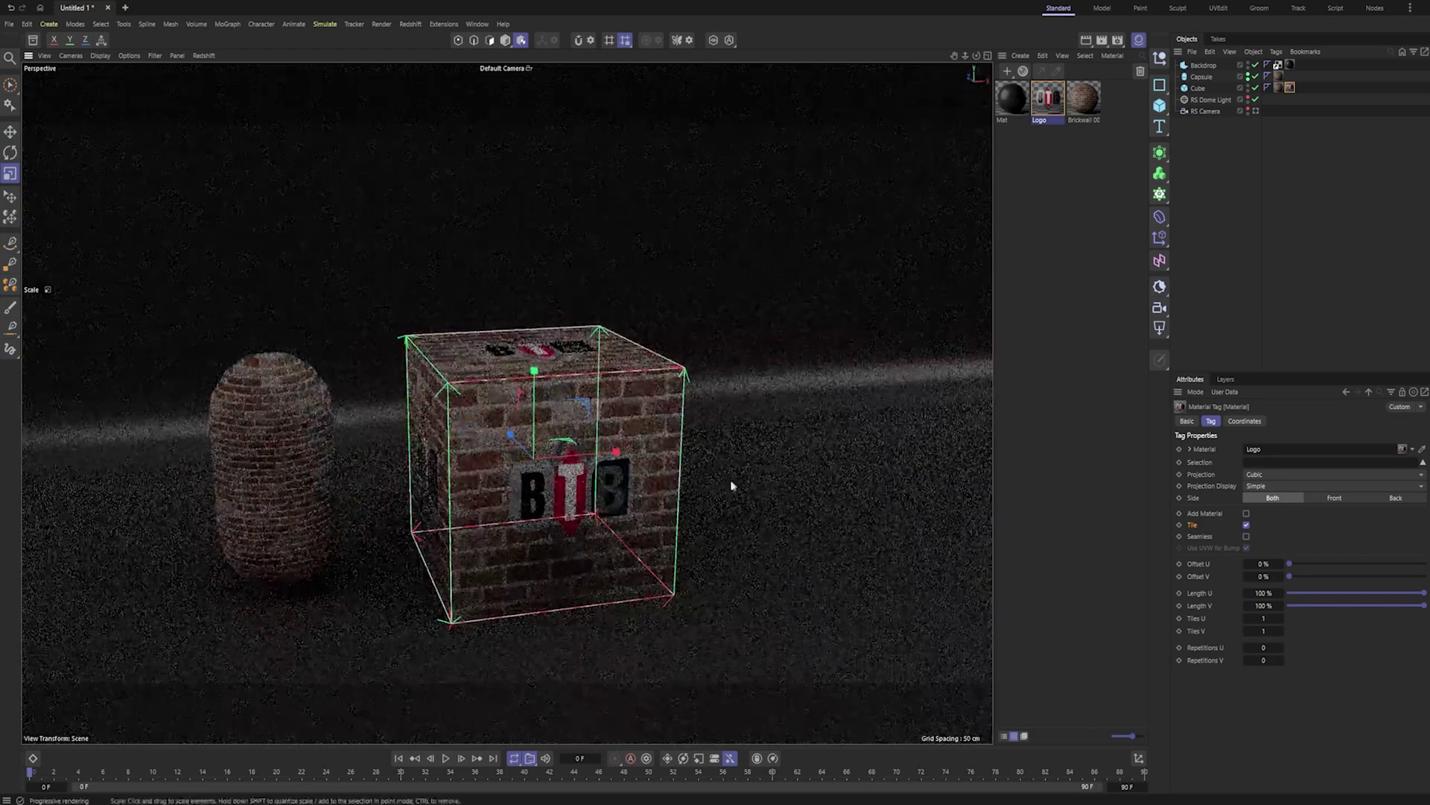
left_click(1304, 475)
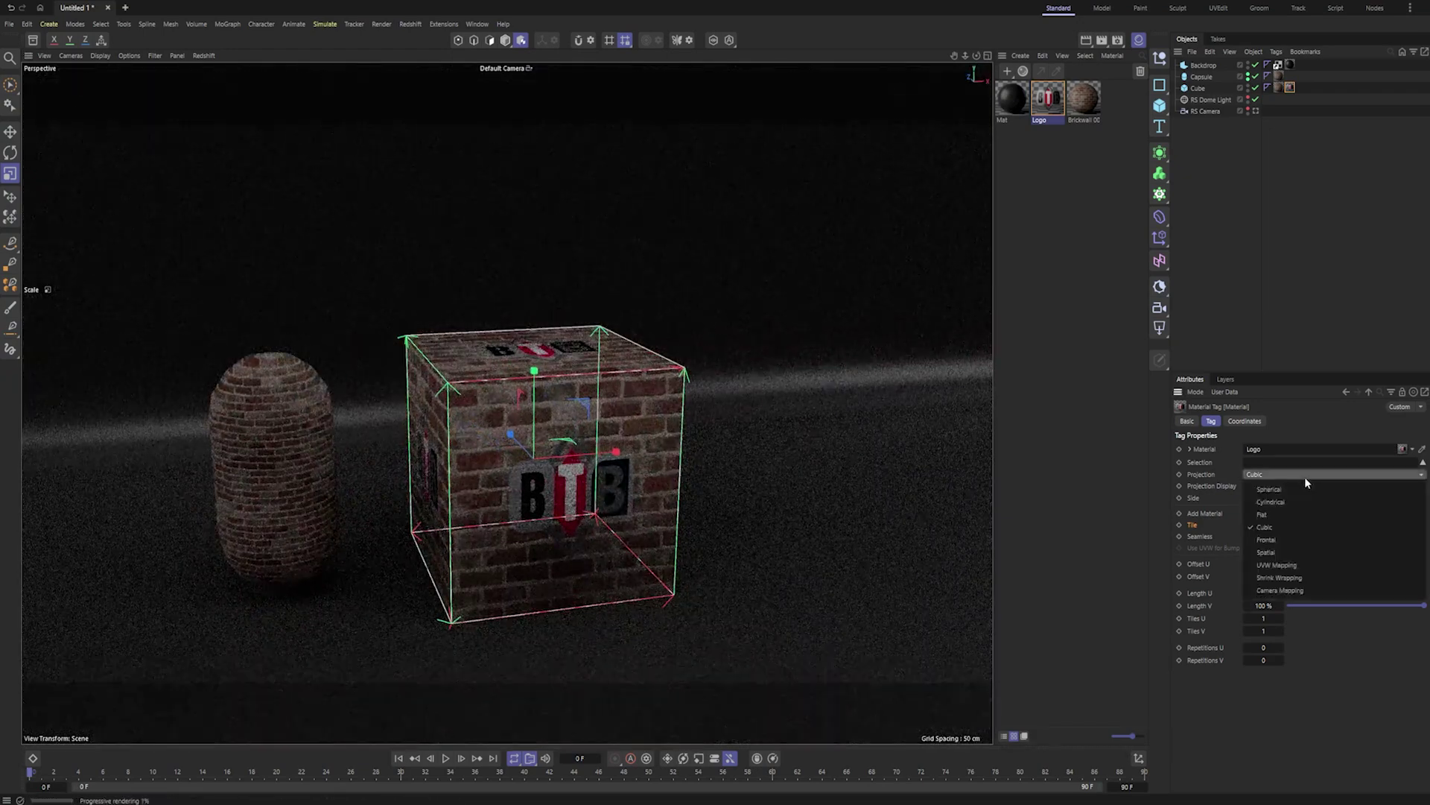
left_click(1317, 514)
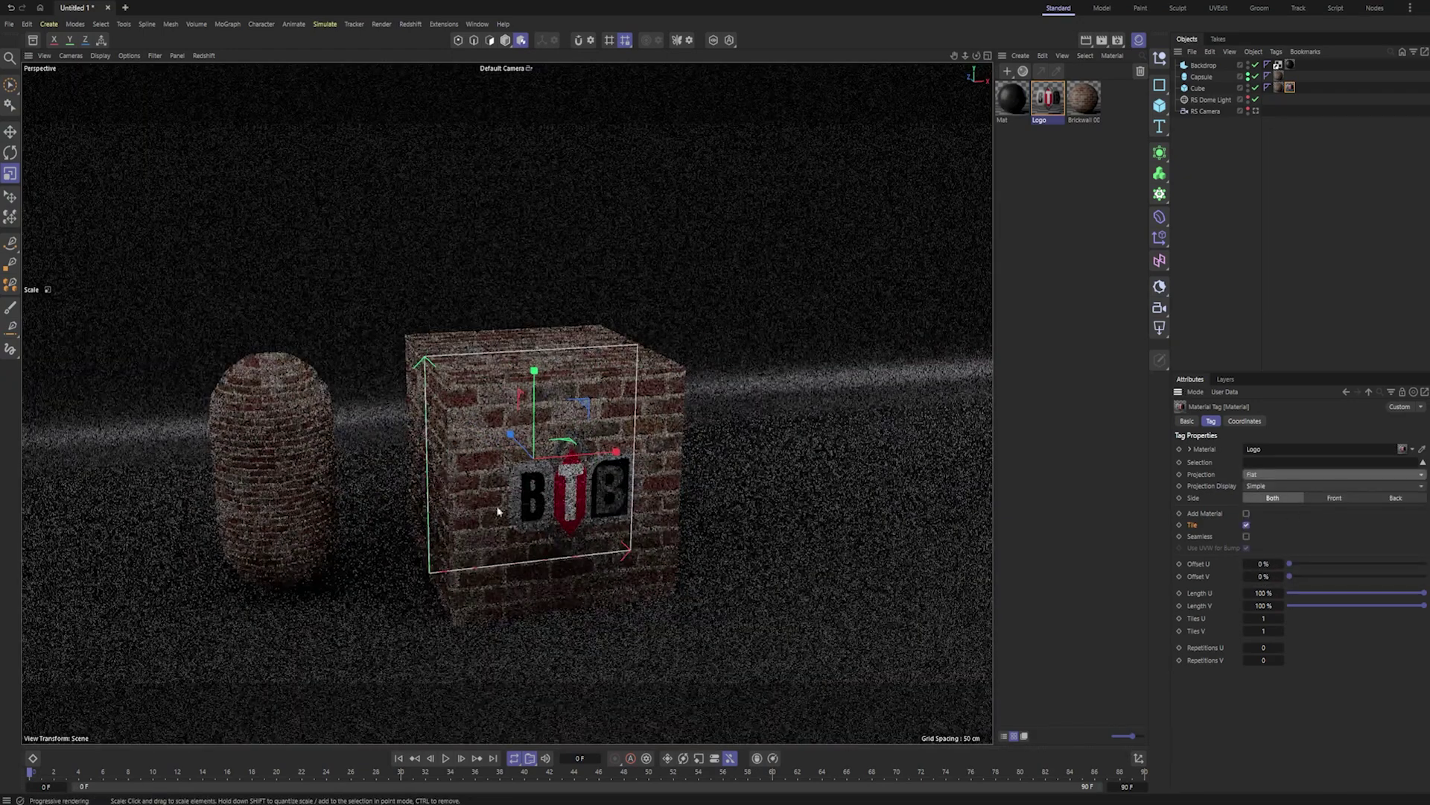
- Move the flat logo projection along its depth axis and check how the logo falls on the cube's front face
key("e")
left_click_drag(511, 438, 574, 505)
right_click_drag(421, 521, 522, 492, "alt")
left_click_drag(610, 500, 528, 497, "alt")
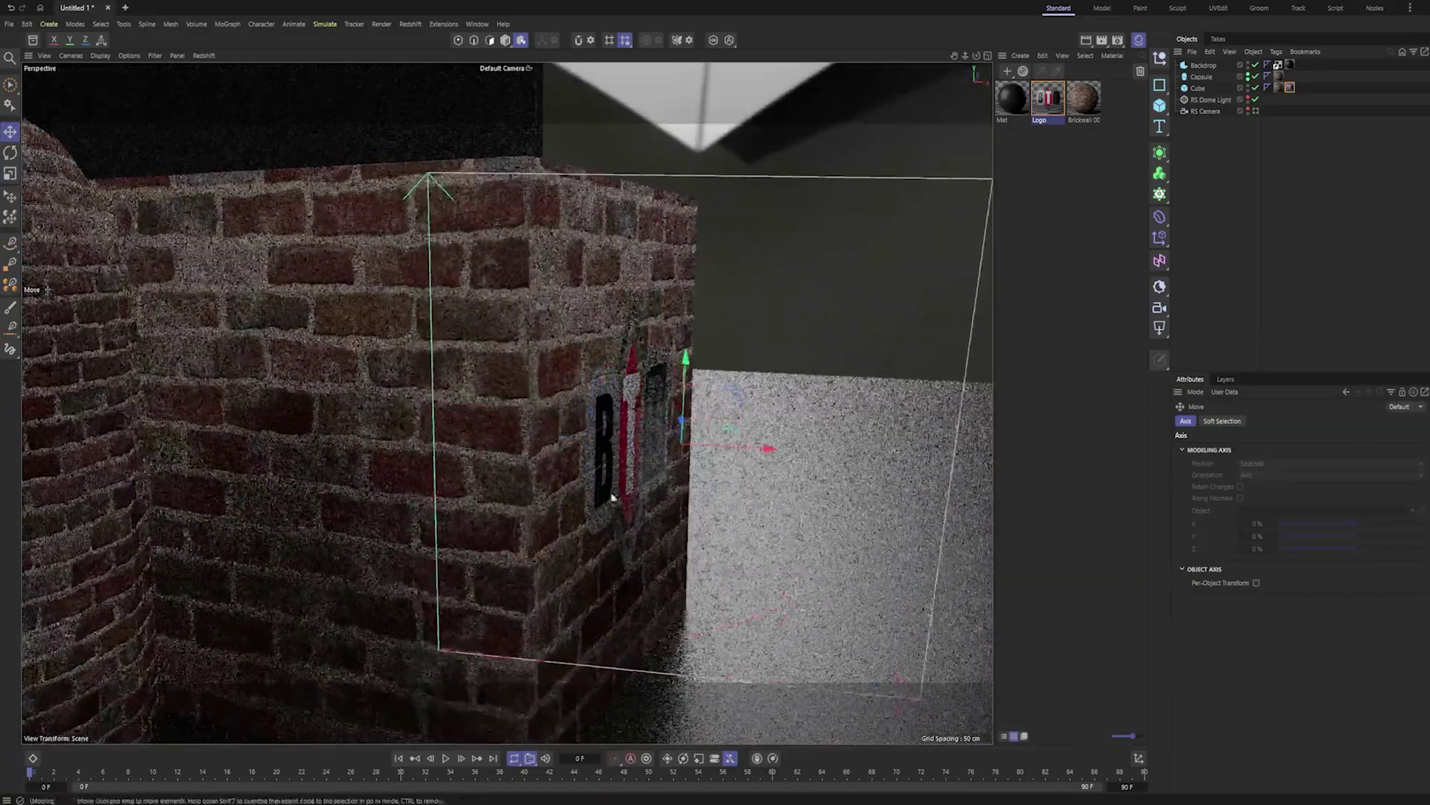
right_click_drag(625, 488, 560, 498, "alt")
- Scale down the cube's flat logo projection and turn off tiling on its Logo material tag
key("t")
left_click_drag(750, 403, 519, 476)
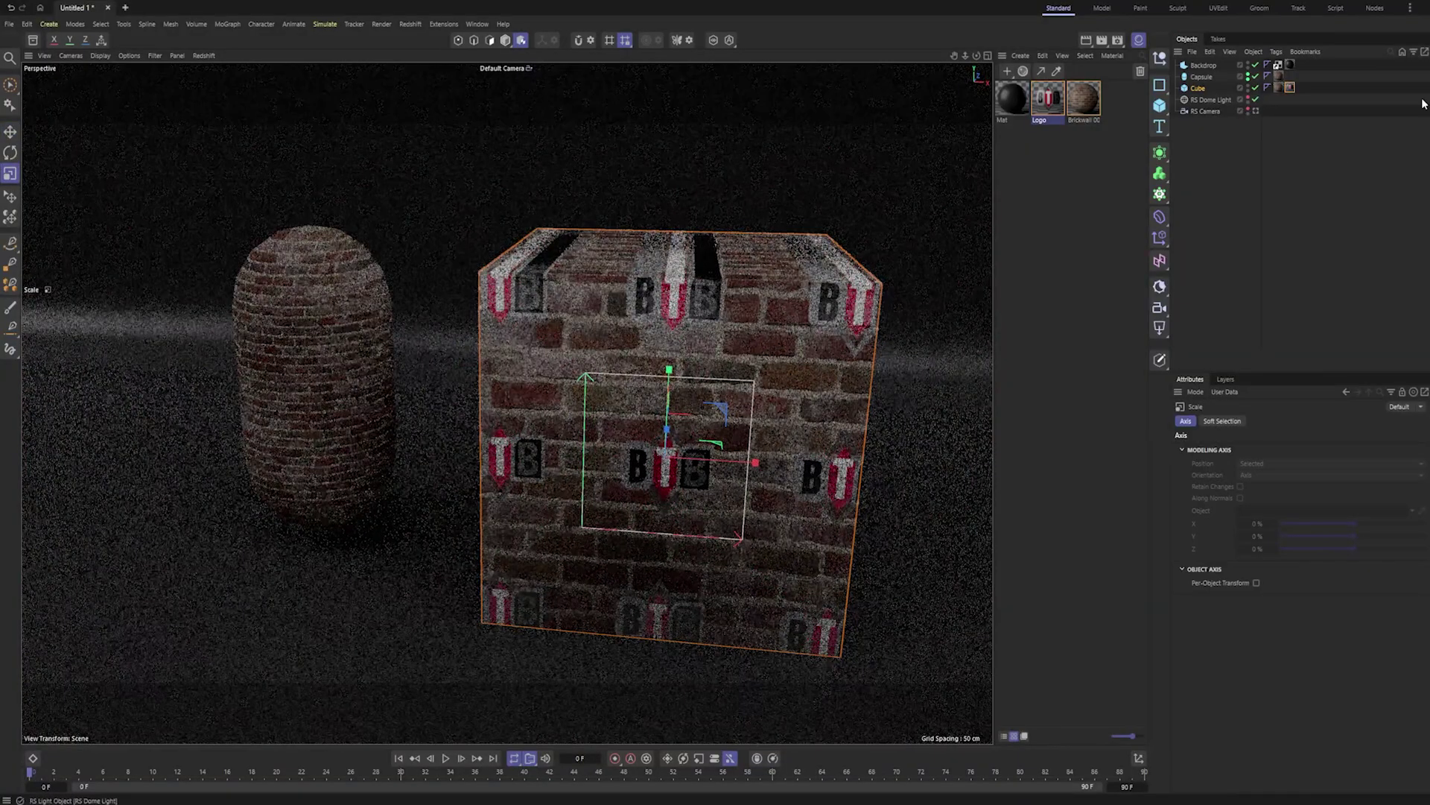
left_click(1290, 88)
left_click(1246, 524)
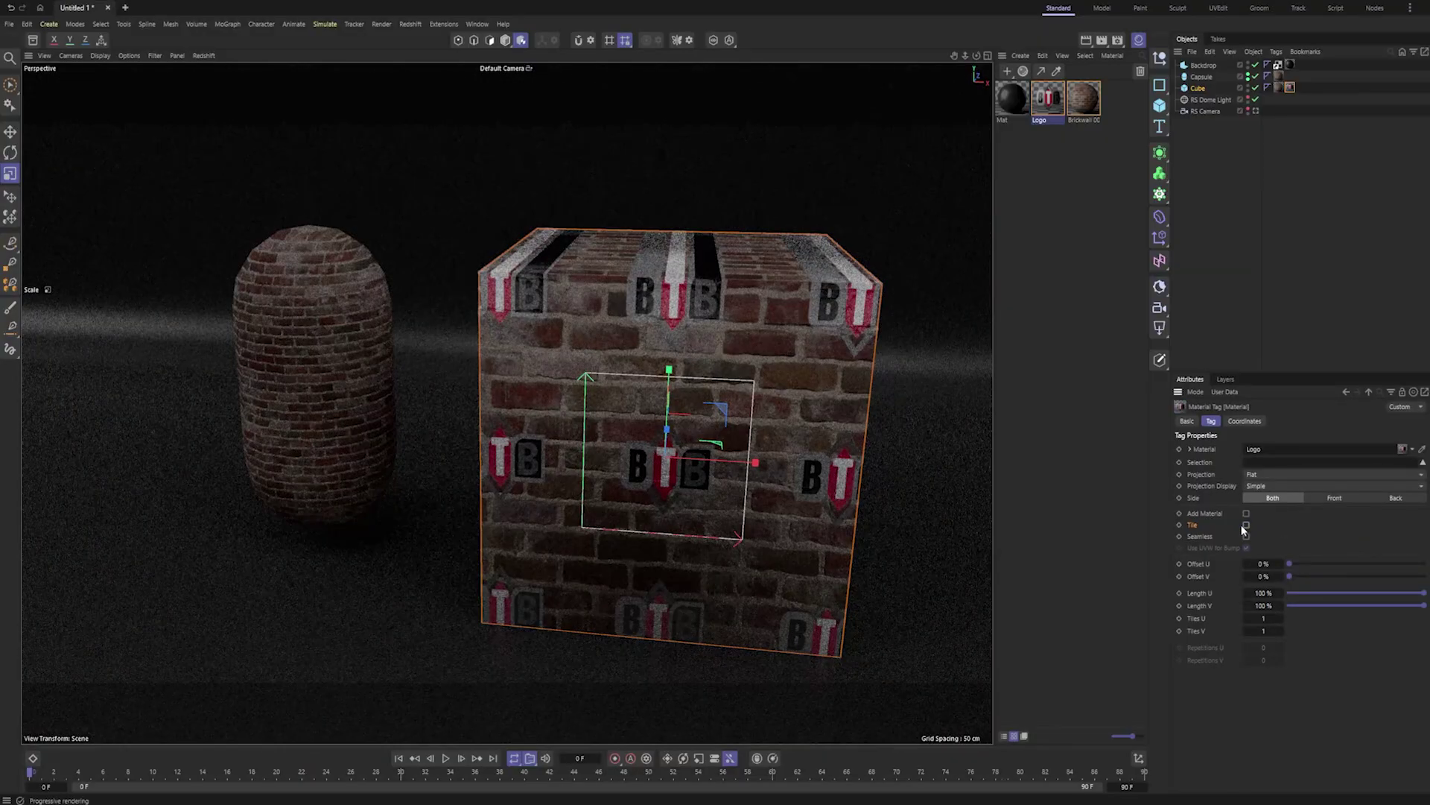
- Move the logo projection to the upper-left area of the cube's front face and enlarge it slightly
key("e")
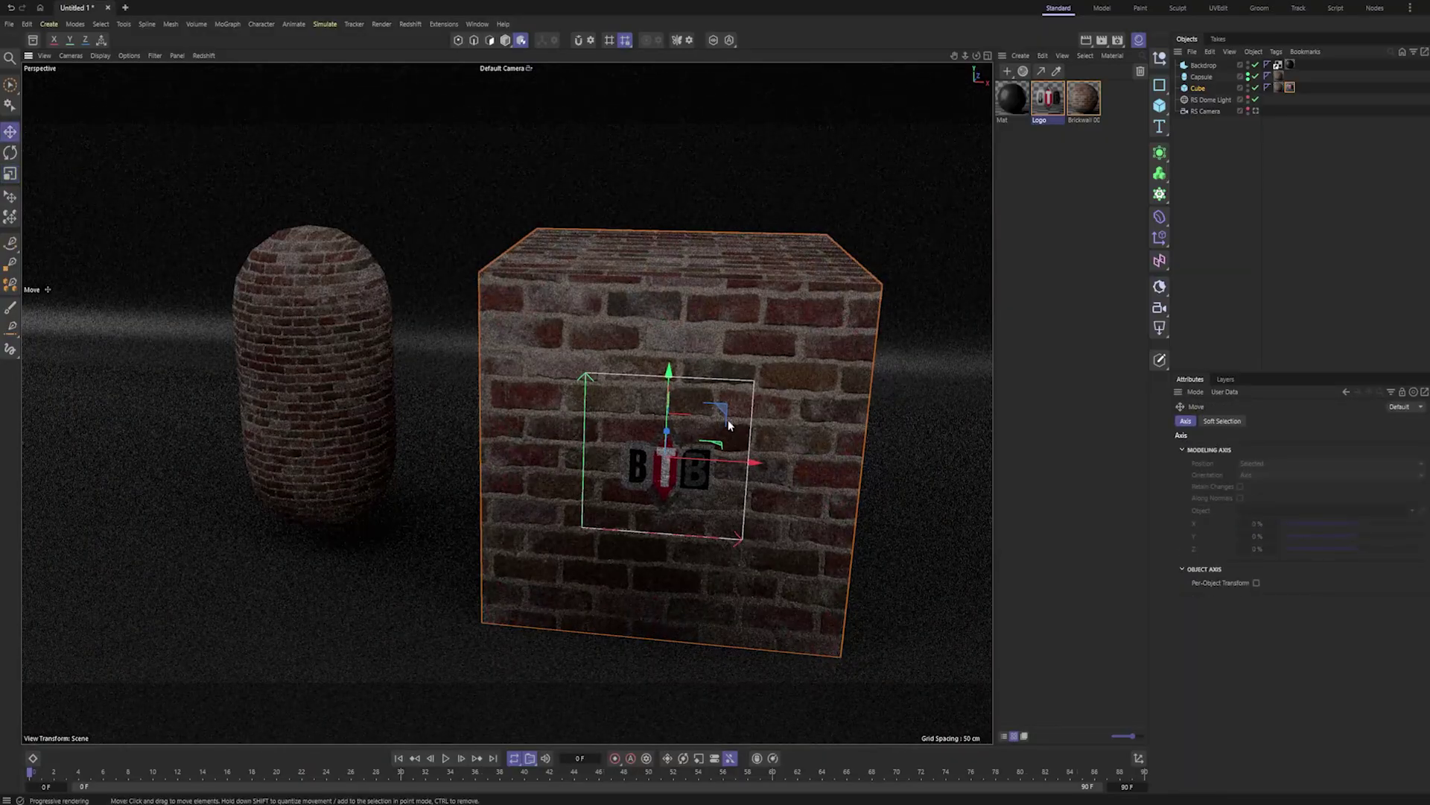
left_click_drag(728, 424, 621, 316)
key("r")
key("t")
left_click_drag(602, 431, 711, 396)
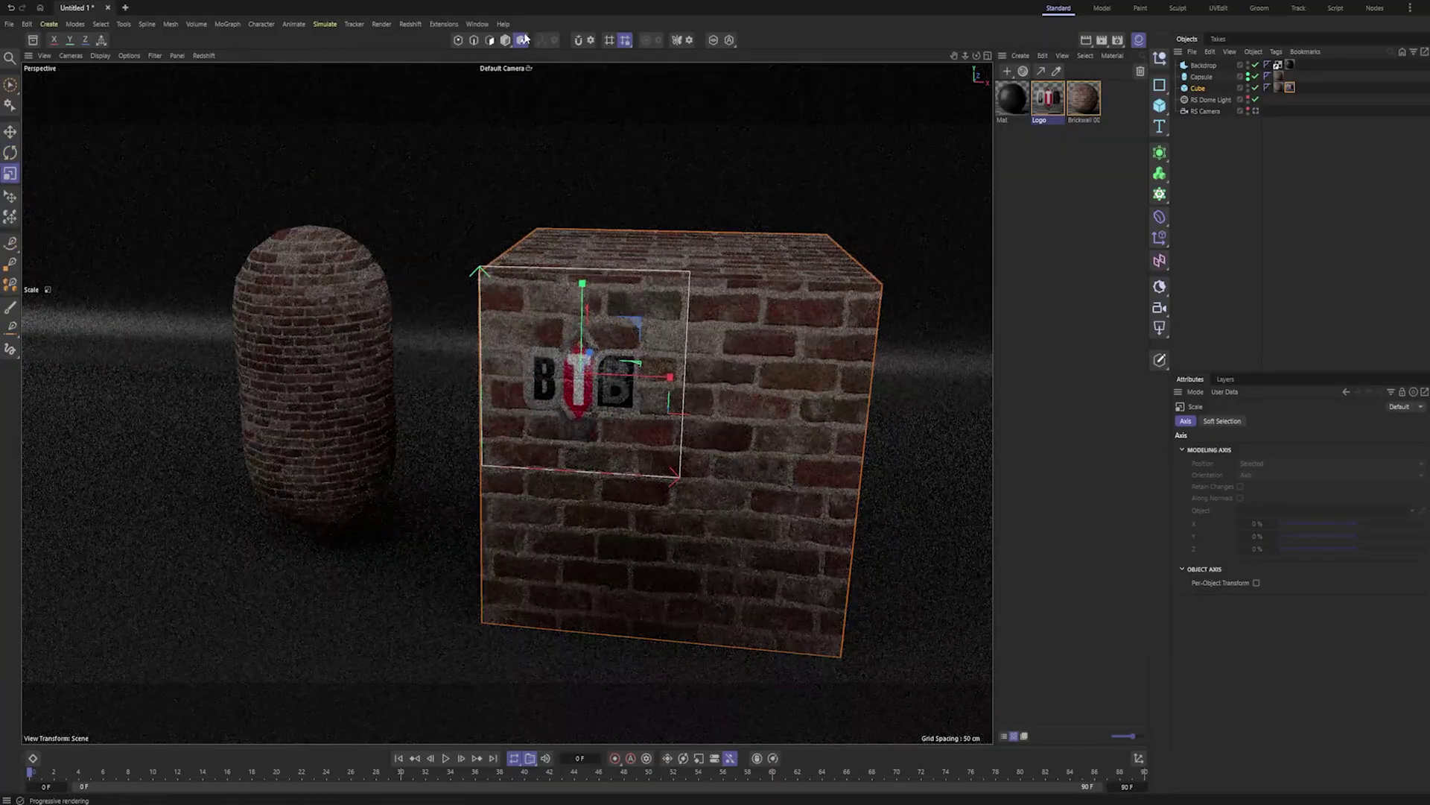
left_click_drag(571, 417, 609, 424)
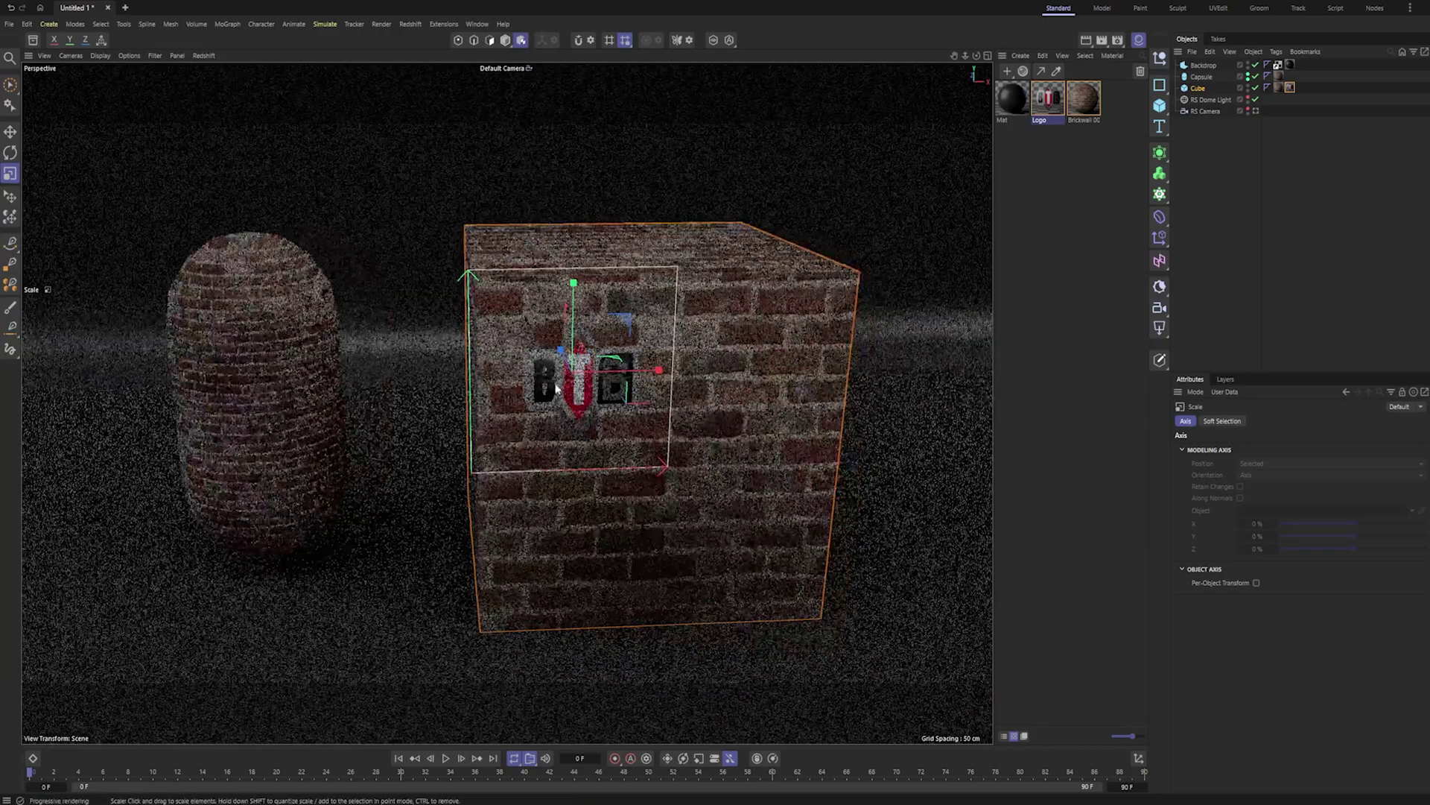
right_click_drag(558, 386, 647, 359, "alt")
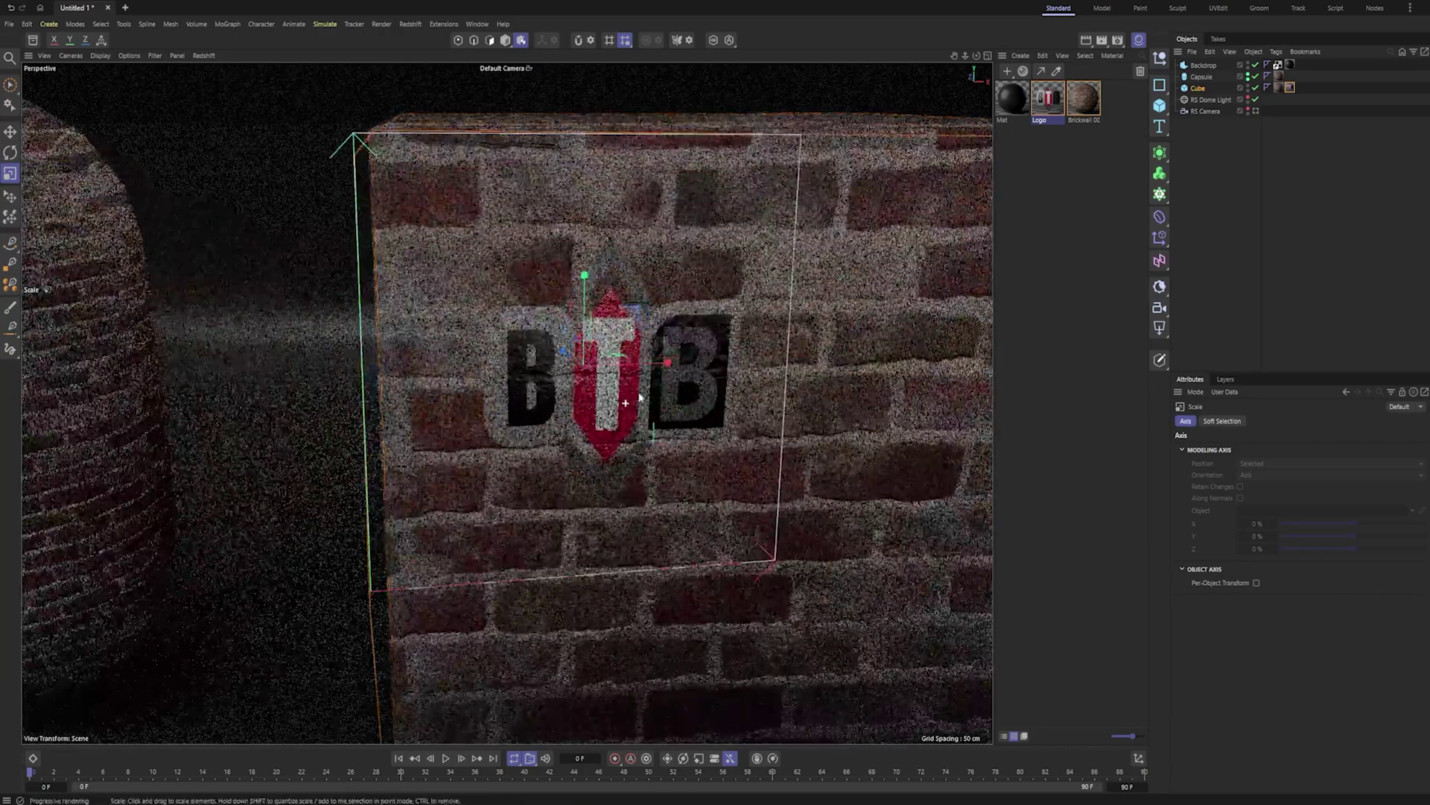